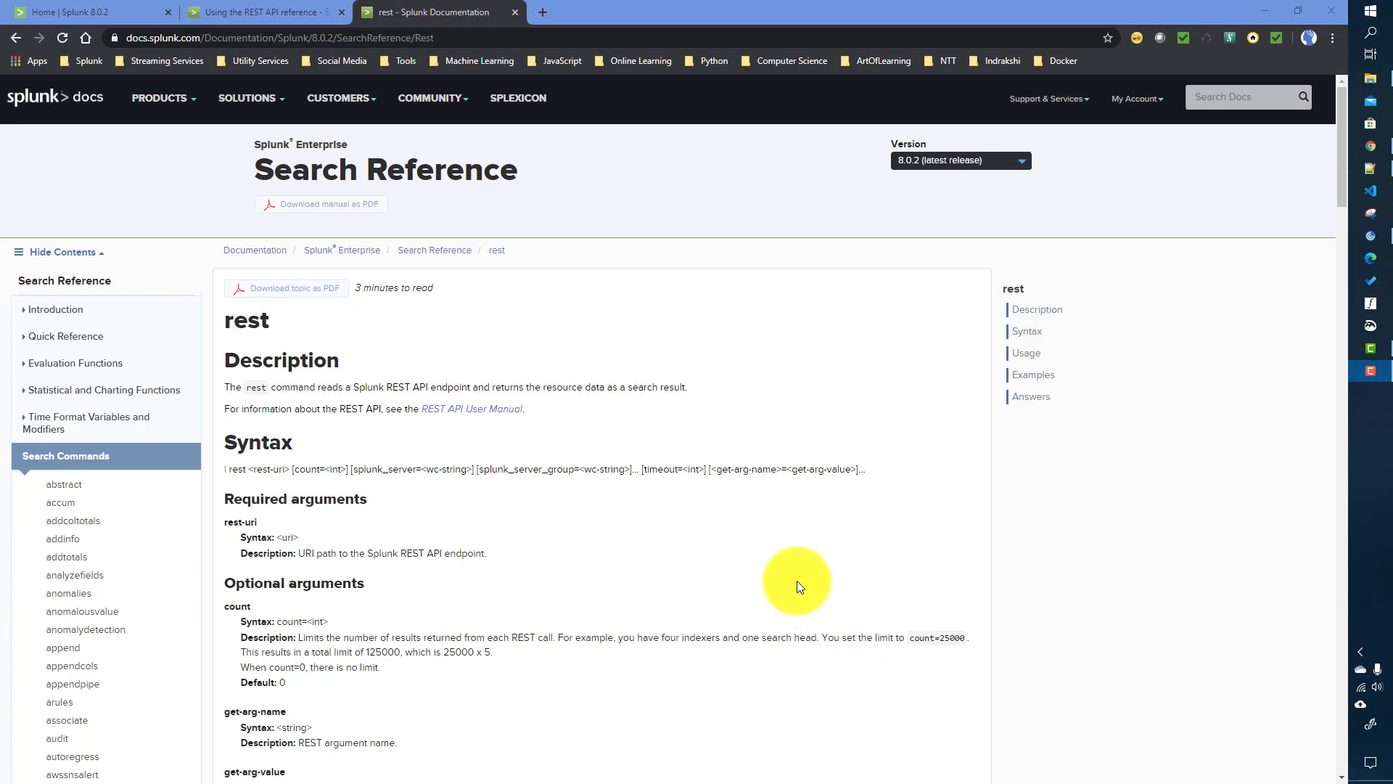
# Step: Open the Search & Reporting app from the Splunk Enterprise home page
pyautogui.click(114, 13)
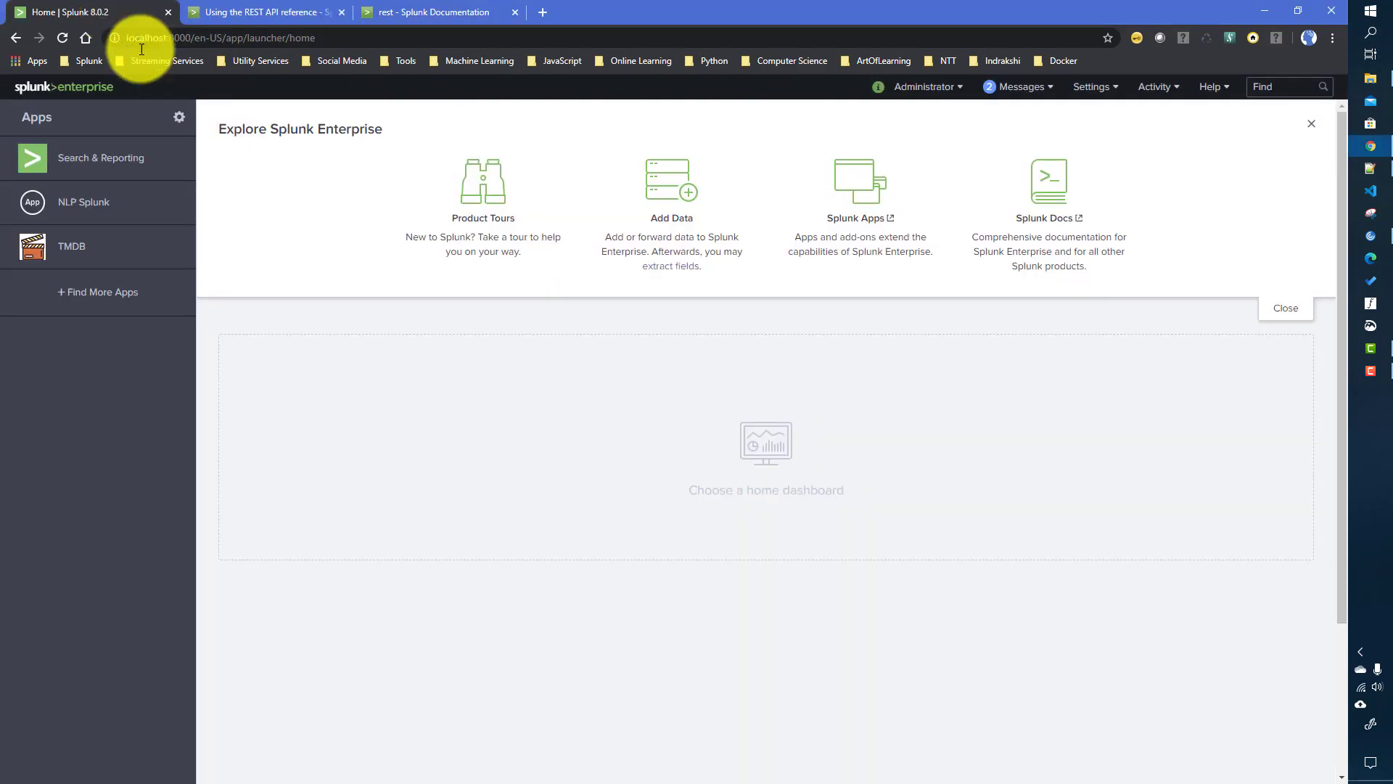
pyautogui.click(111, 177)
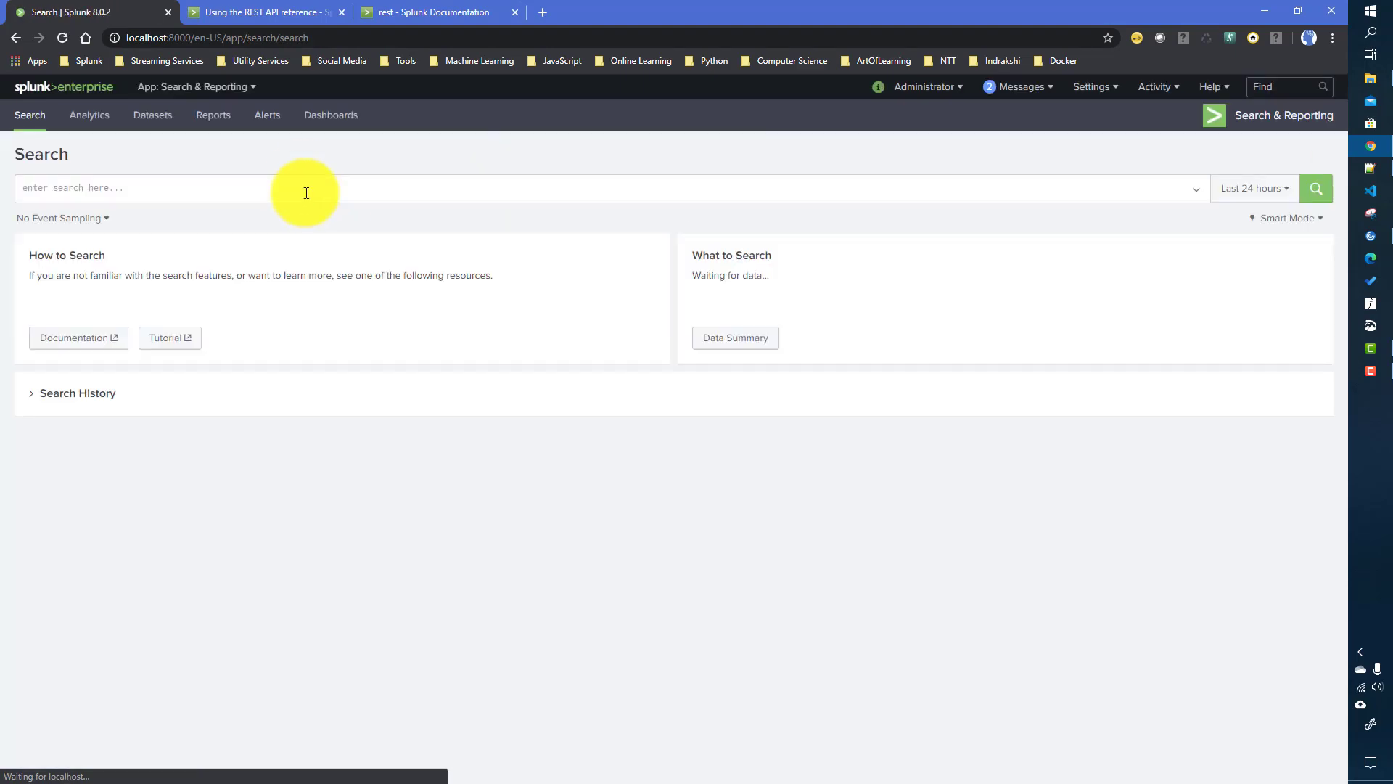
# Step: Open the Search endpoint descriptions in the REST API Reference Manual and go to the saved/searches endpoint
pyautogui.click(229, 16)
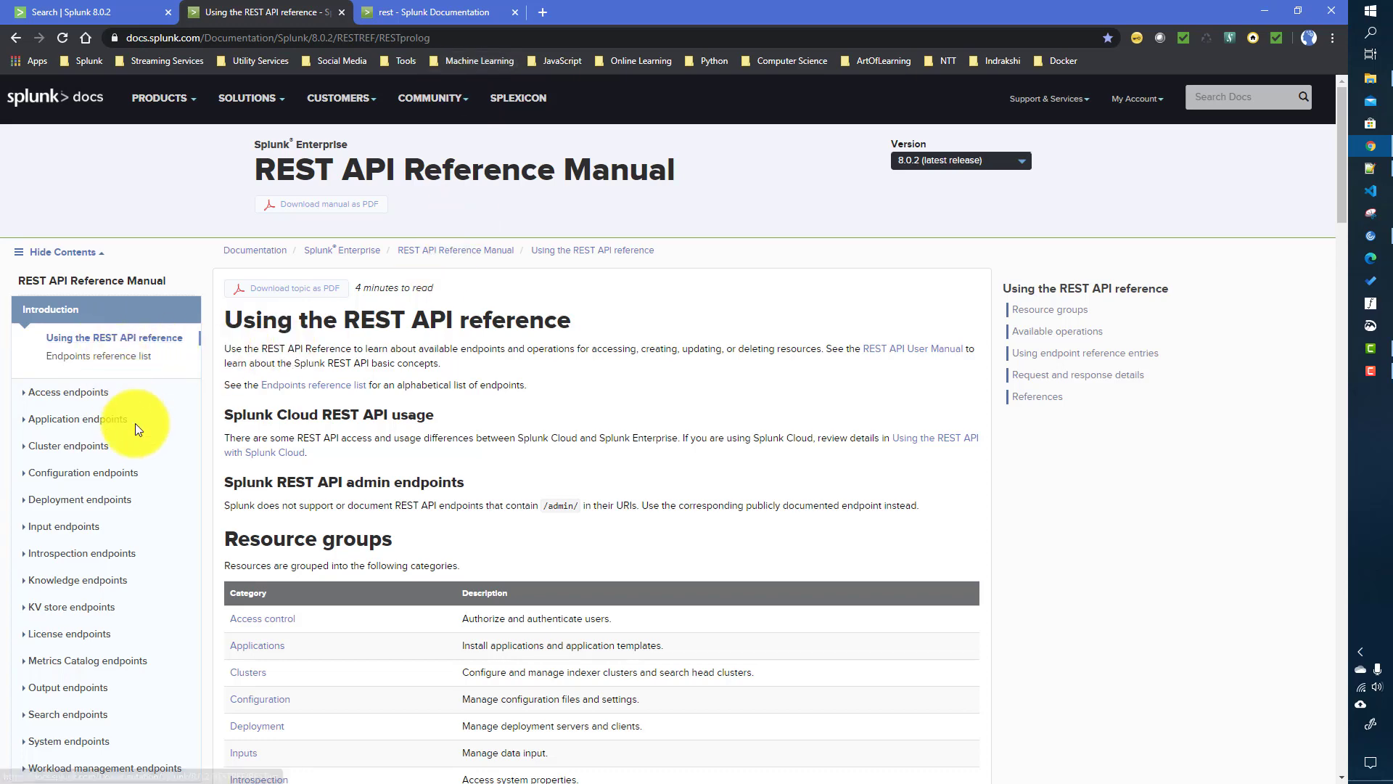
pyautogui.scroll(-2, 152, 480)
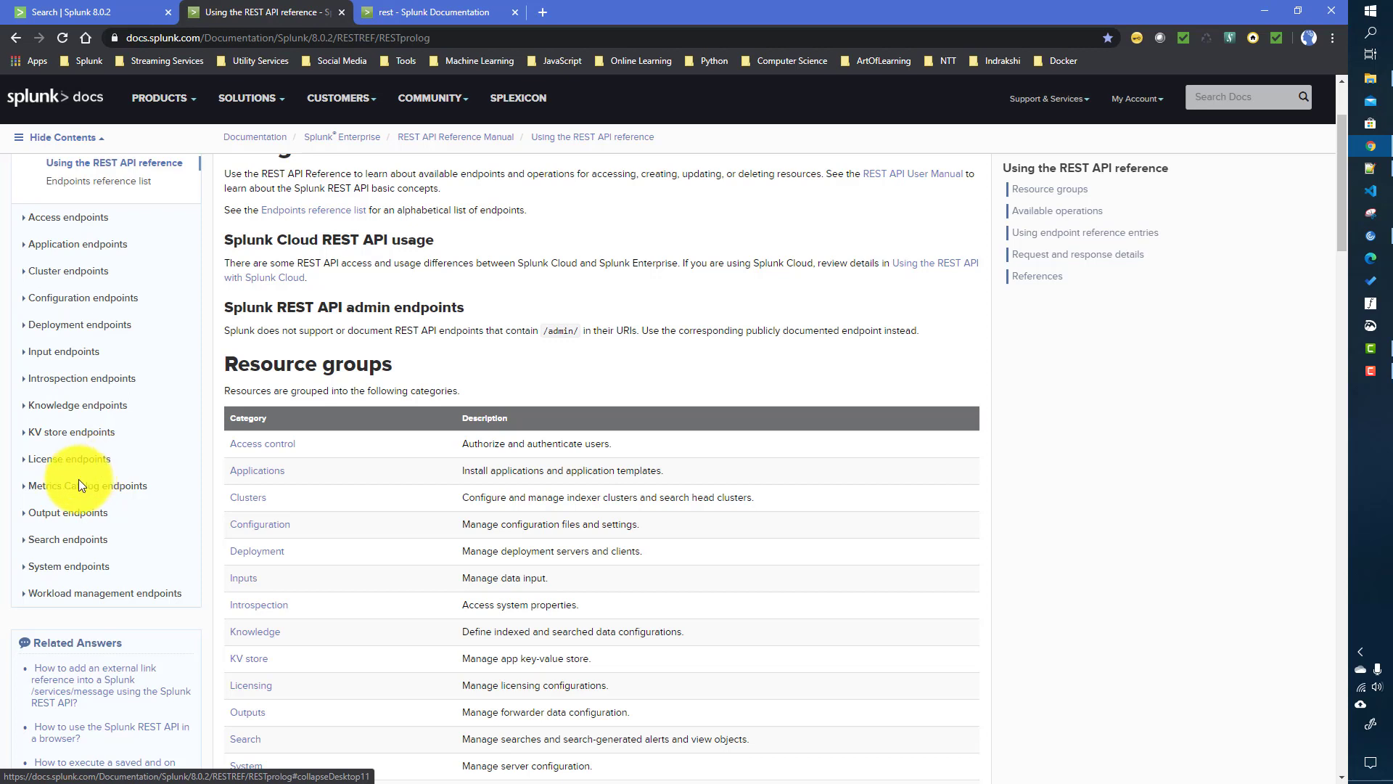
pyautogui.click(27, 546)
pyautogui.click(98, 572)
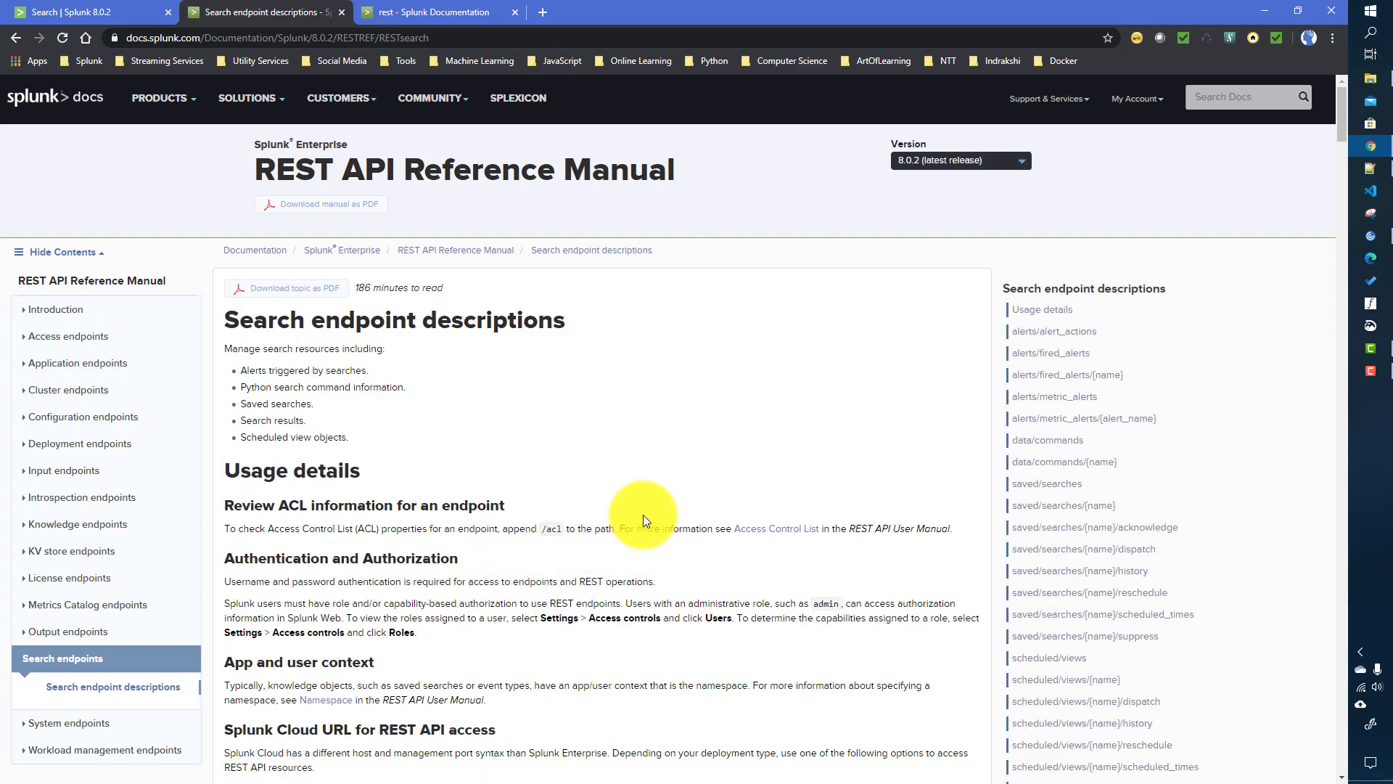
pyautogui.scroll(-3, 651, 507)
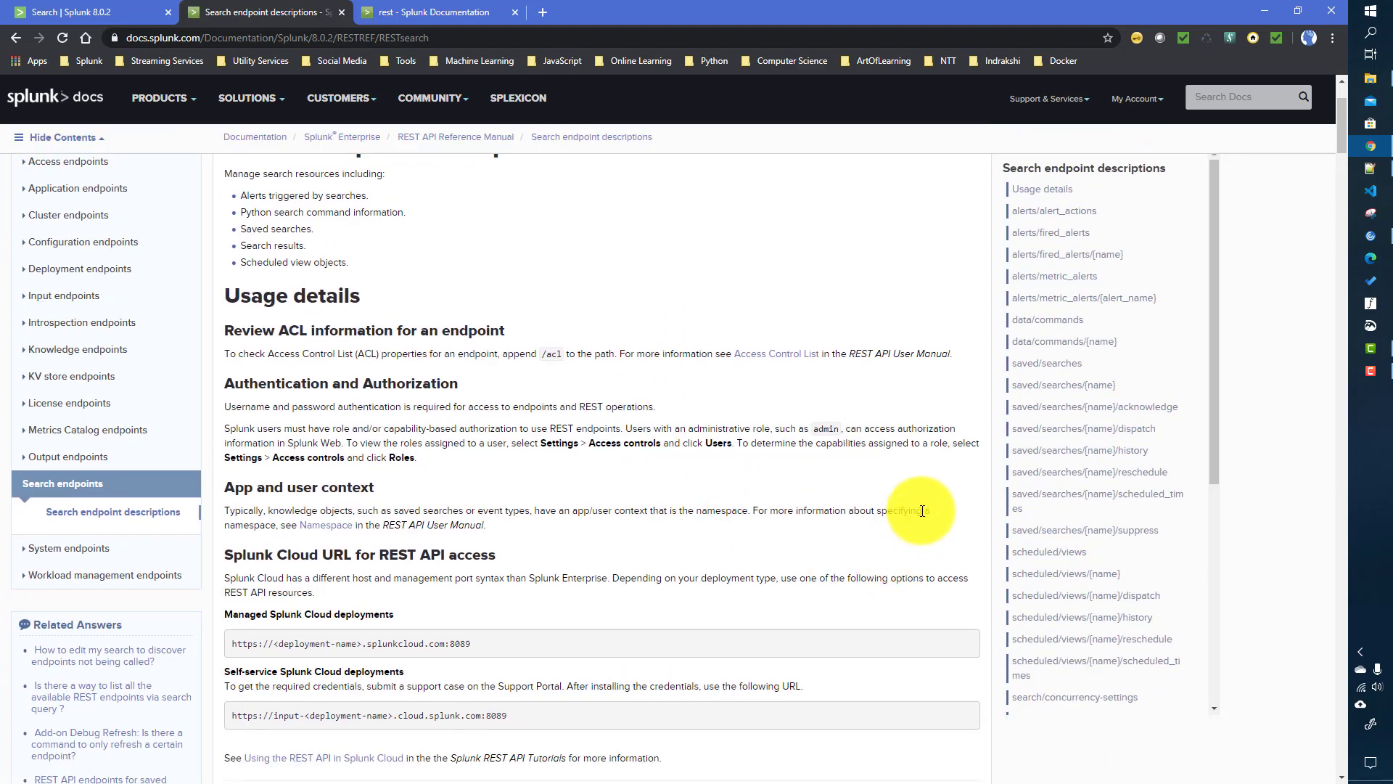
pyautogui.click(1036, 367)
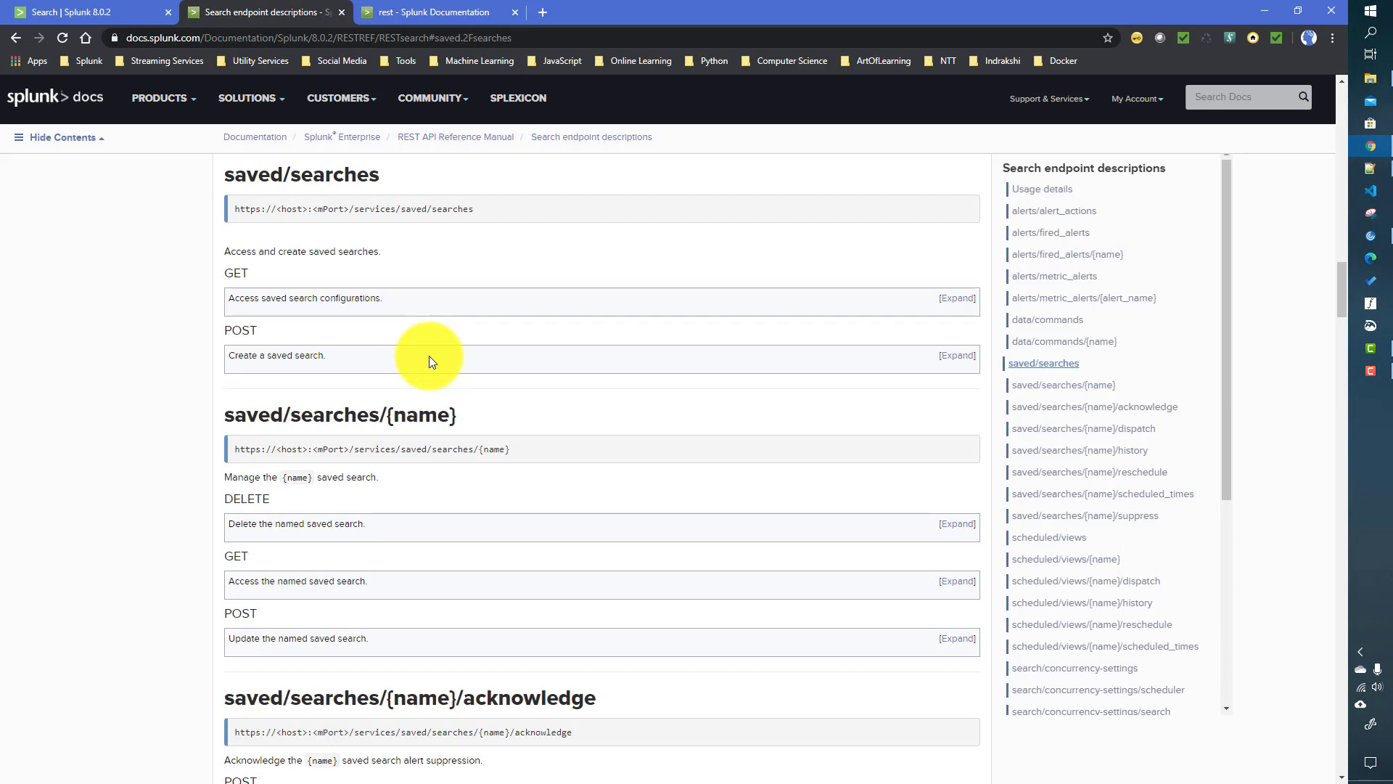
# Step: Examine the saved/searches endpoint's URL and its port placeholder, and select the path /services/saved/searches
pyautogui.click(245, 333)
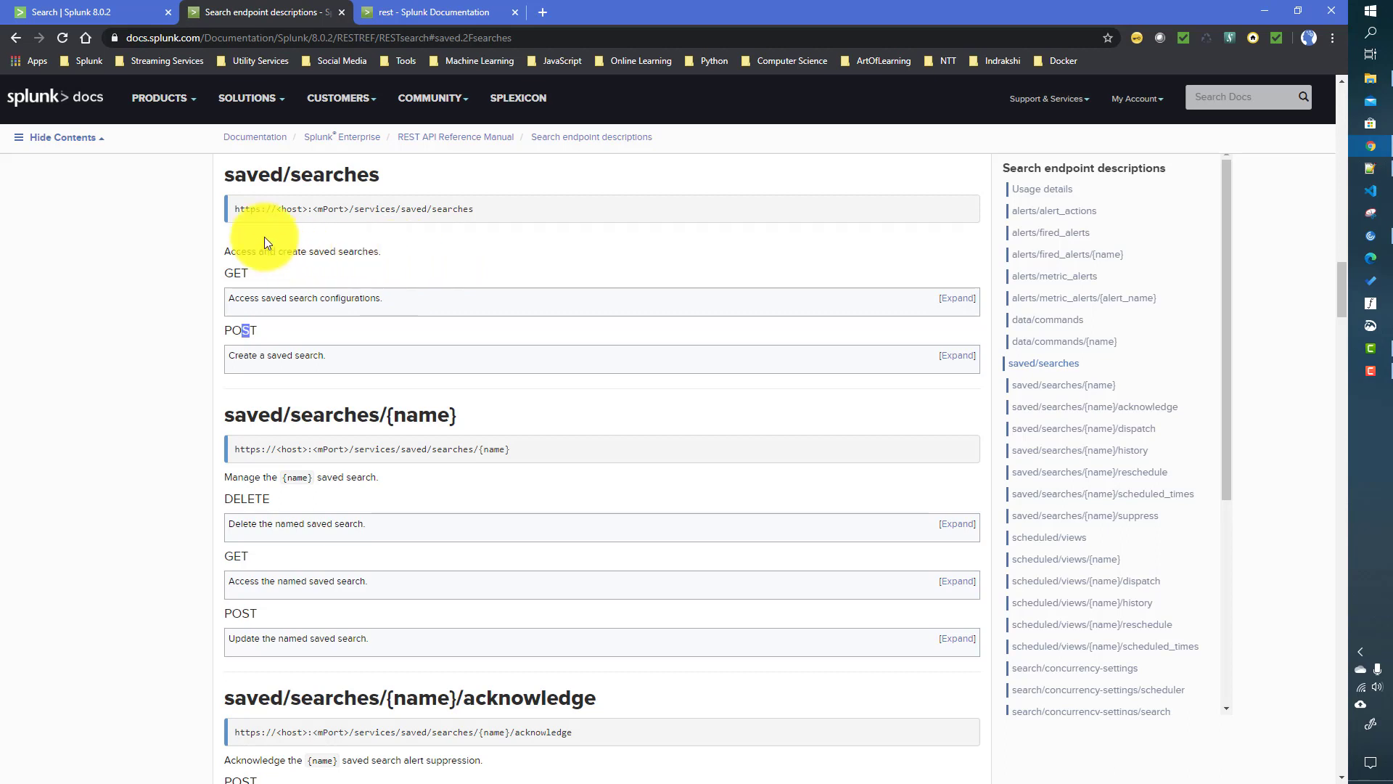
pyautogui.click(239, 208)
pyautogui.moveTo(239, 208); pyautogui.dragTo(476, 207)
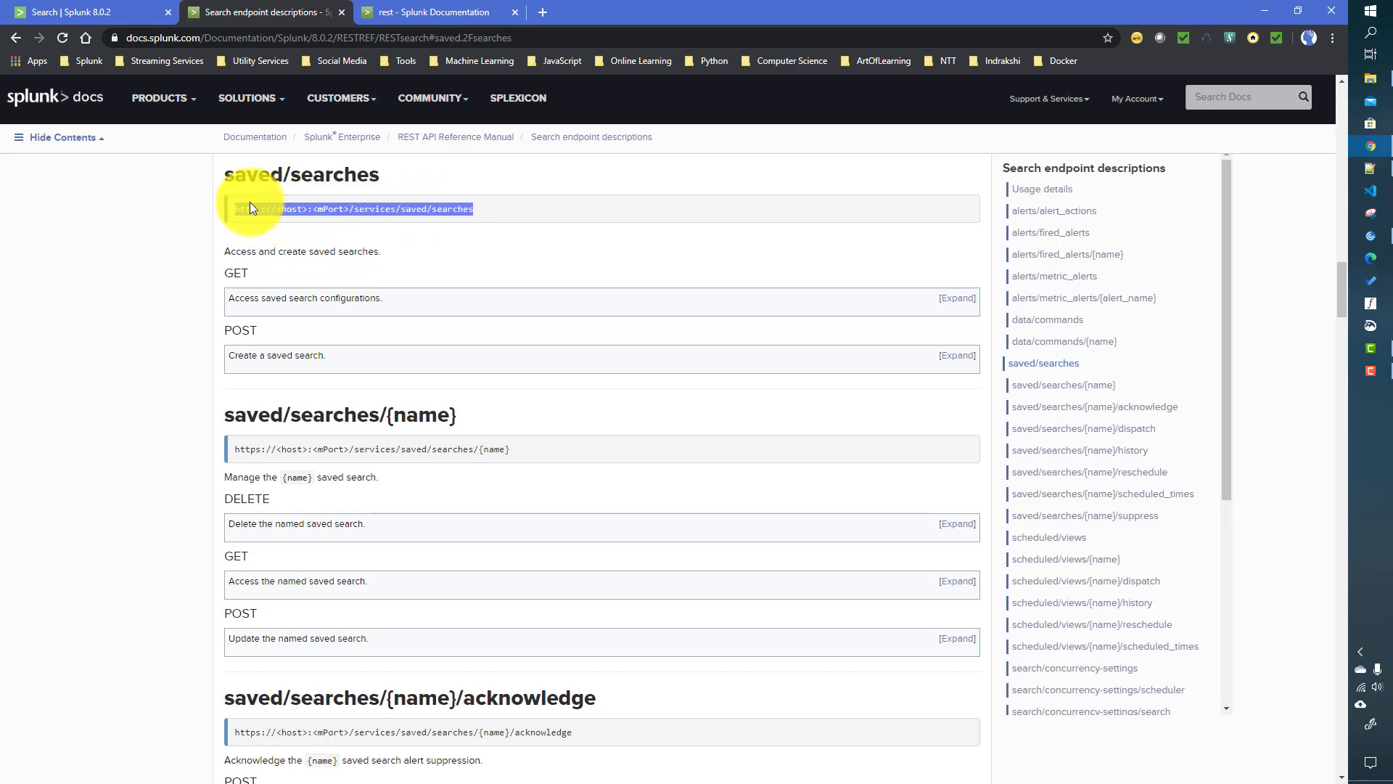
pyautogui.click(293, 210)
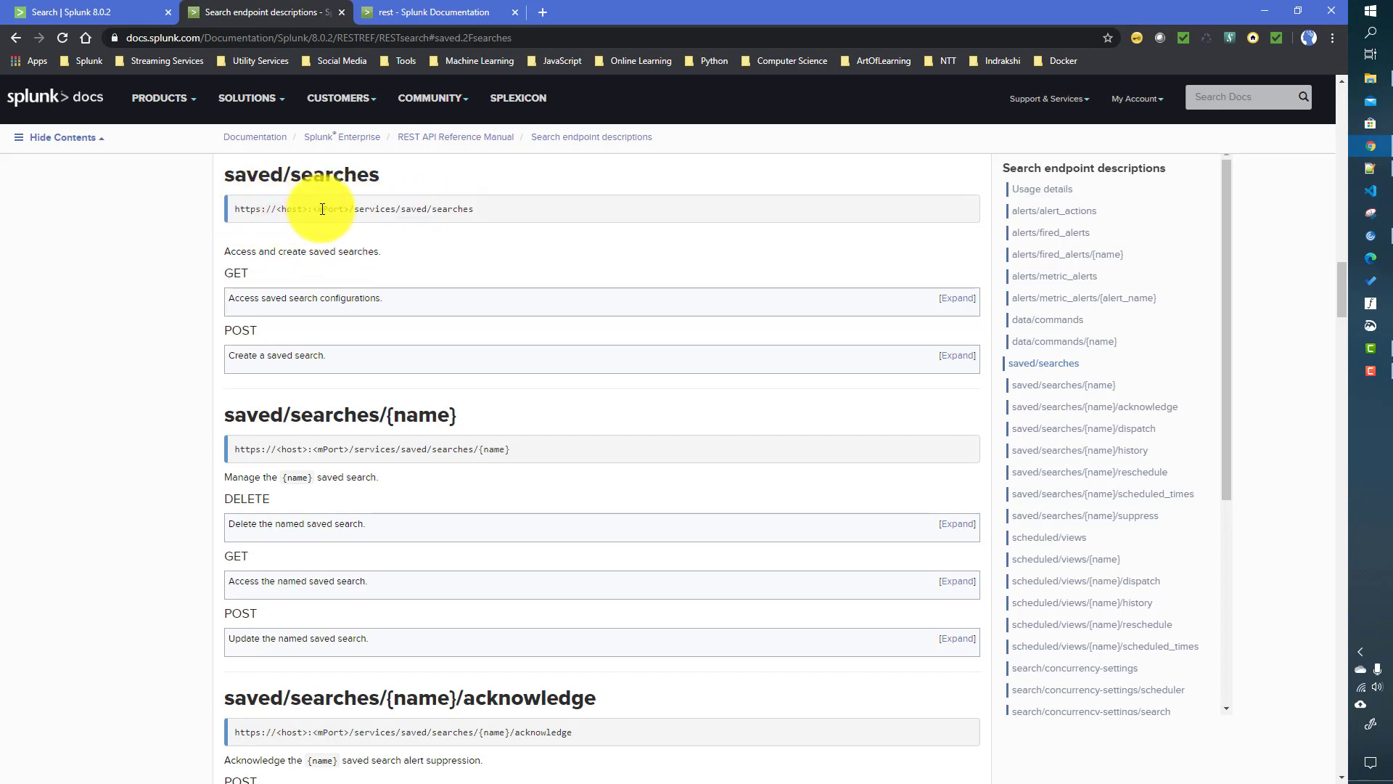
pyautogui.moveTo(317, 209); pyautogui.dragTo(344, 210)
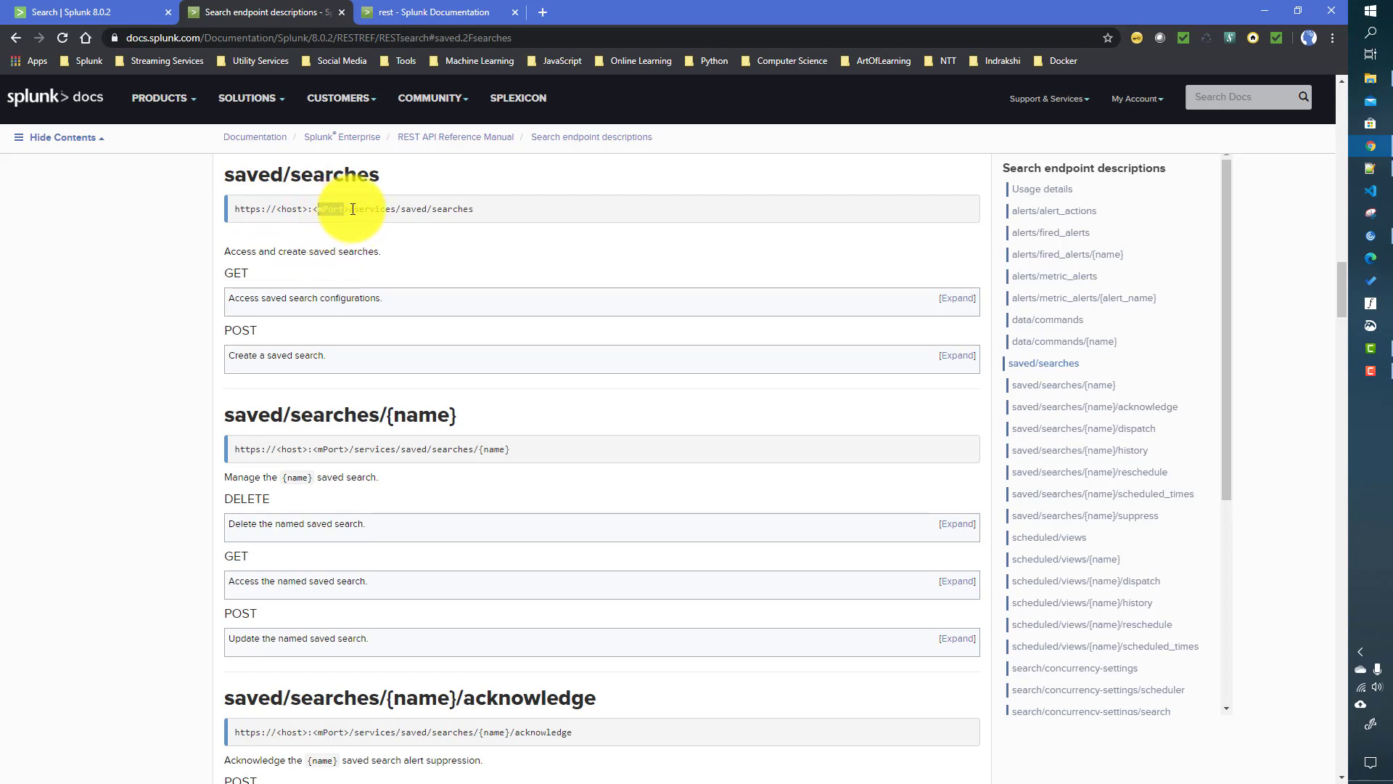
pyautogui.moveTo(349, 209); pyautogui.dragTo(475, 205)
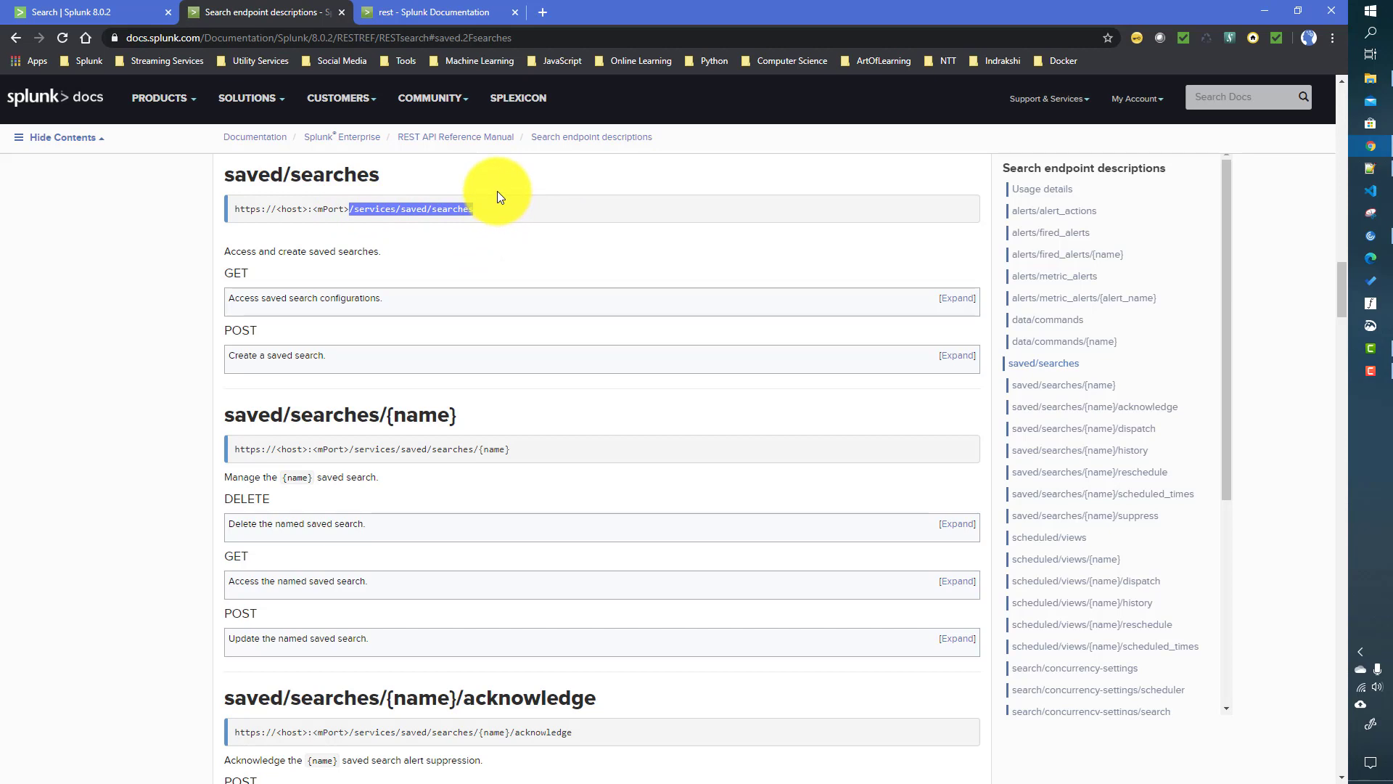
pyautogui.moveTo(351, 209); pyautogui.dragTo(469, 207)
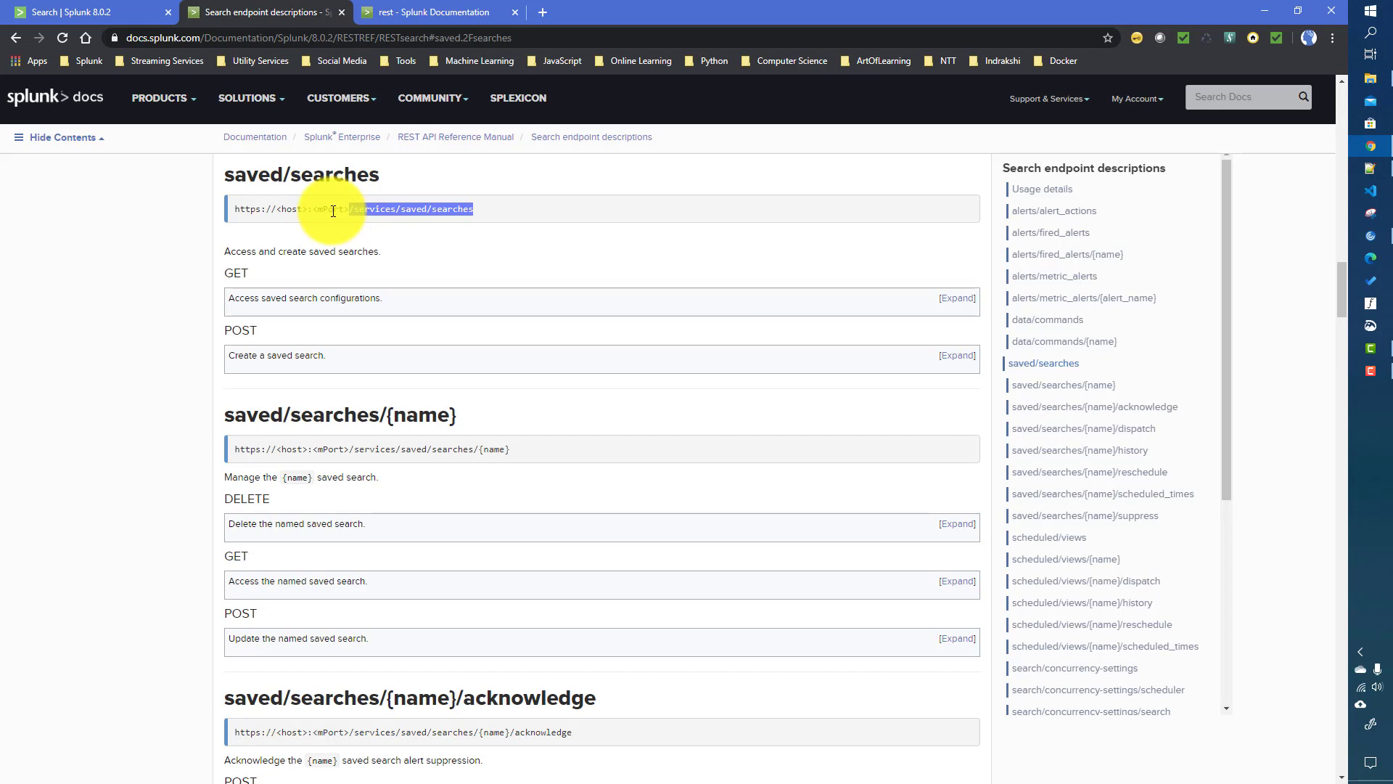
# Step: Run the search "| rest /services/saved/searches" in Search & Reporting
pyautogui.click(95, 12)
pyautogui.click(137, 184)
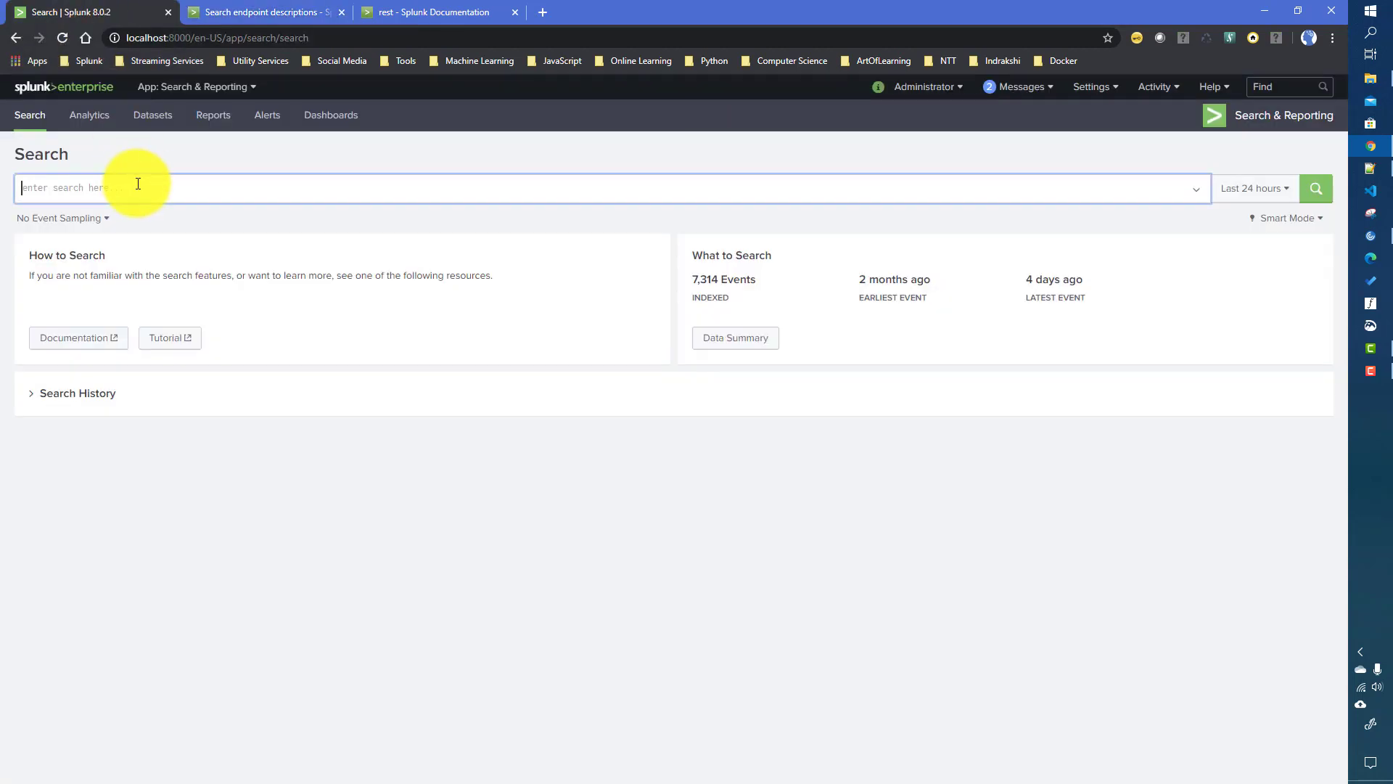
pyautogui.write('| ')
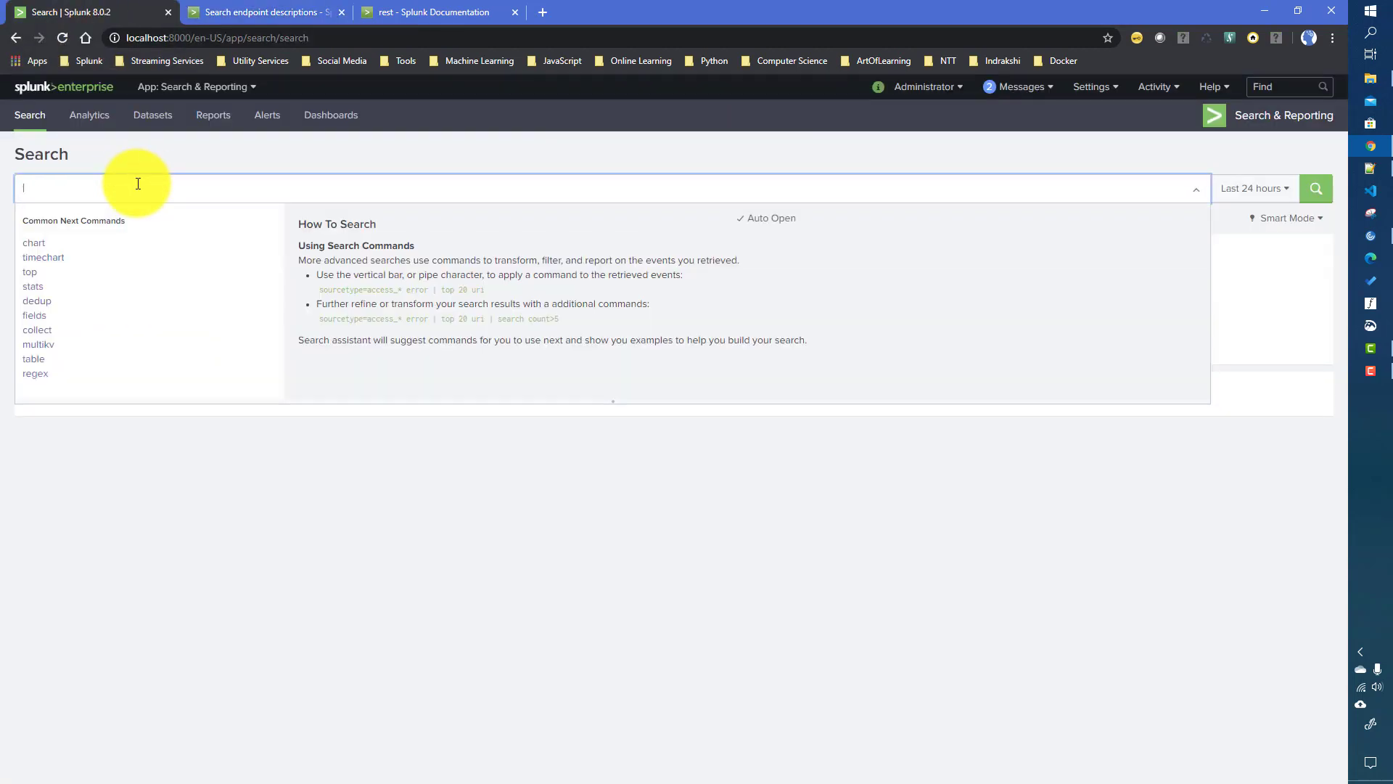
pyautogui.write('rest')
pyautogui.write('/services/saved/searches')
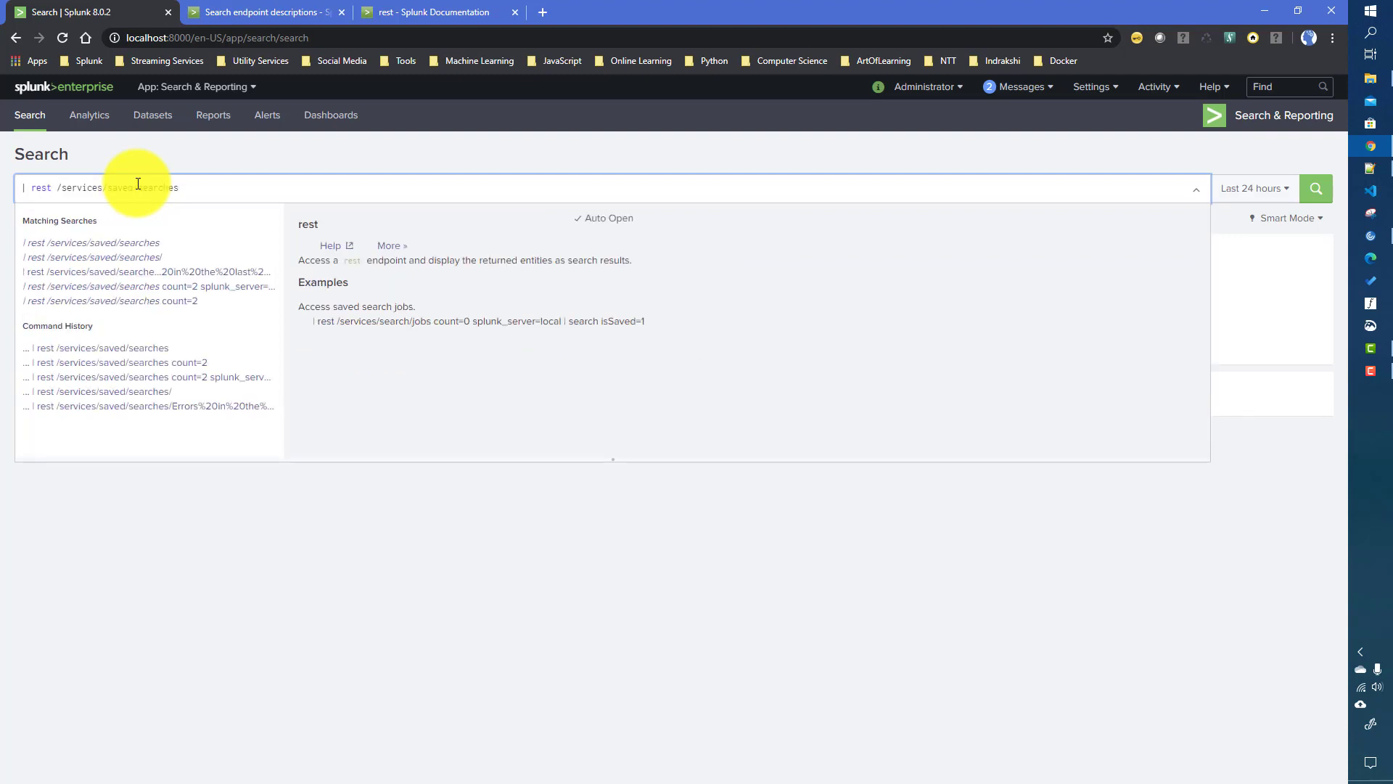
pyautogui.press('Return')
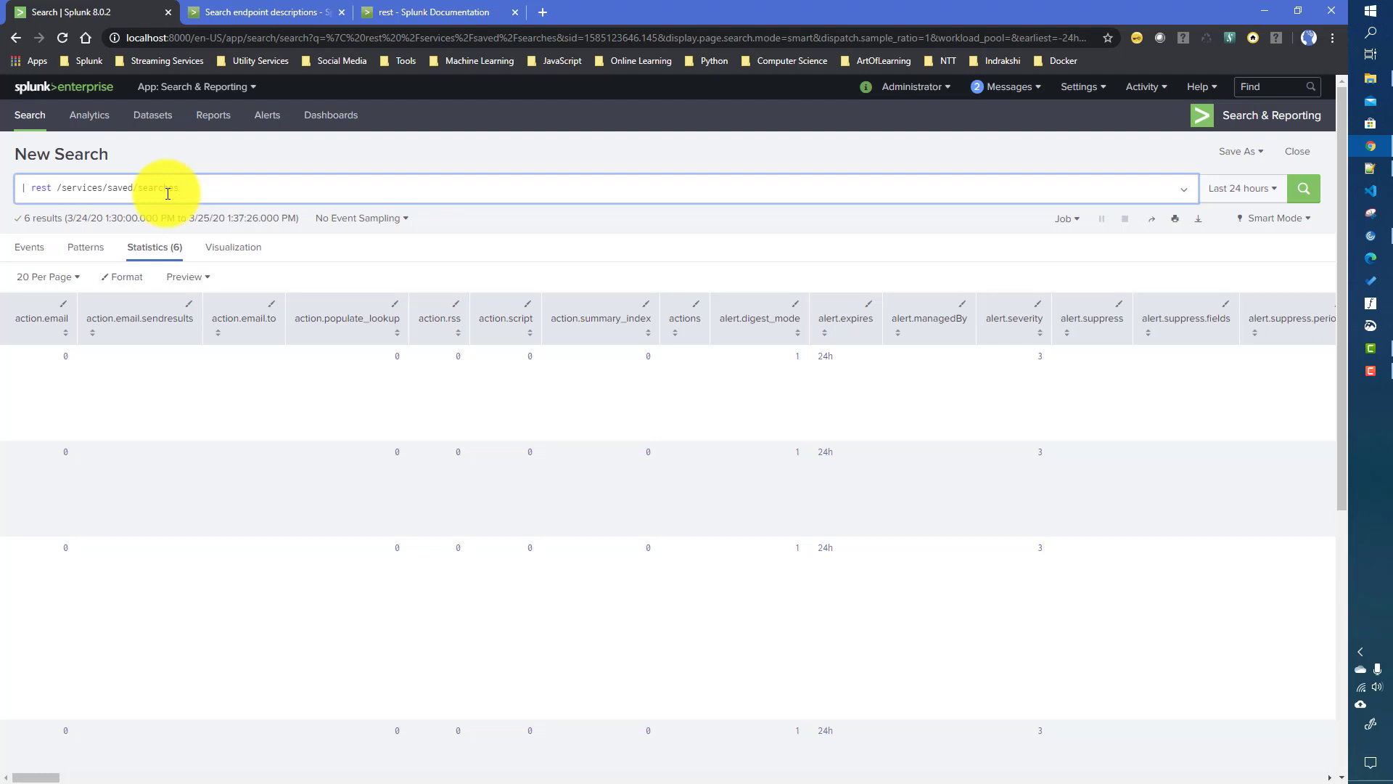
# Step: Examine the endpoint path in the query and the result columns for search, title, qualifiedSearch and id, including the saved search name in the first id URL
pyautogui.doubleClick(76, 188)
pyautogui.moveTo(110, 187); pyautogui.dragTo(189, 187)
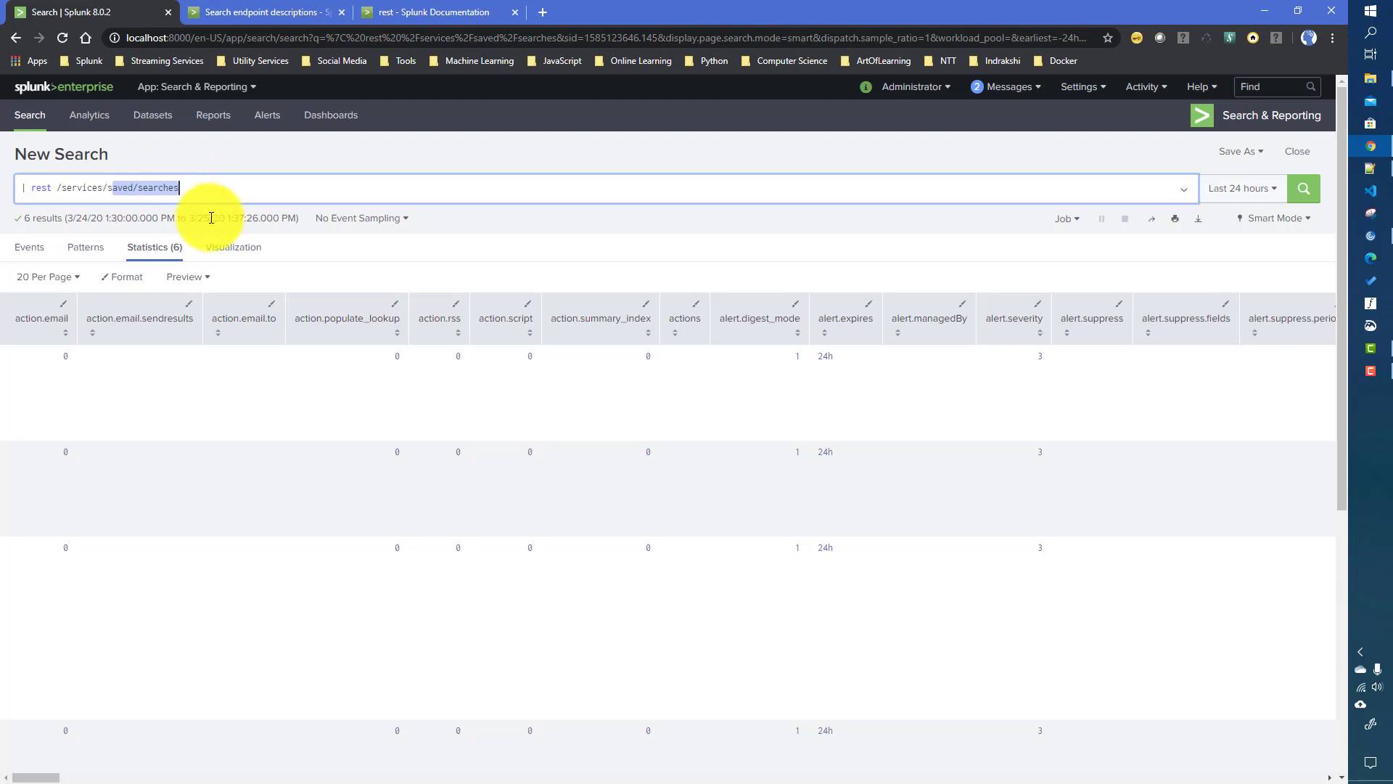
pyautogui.click(192, 193)
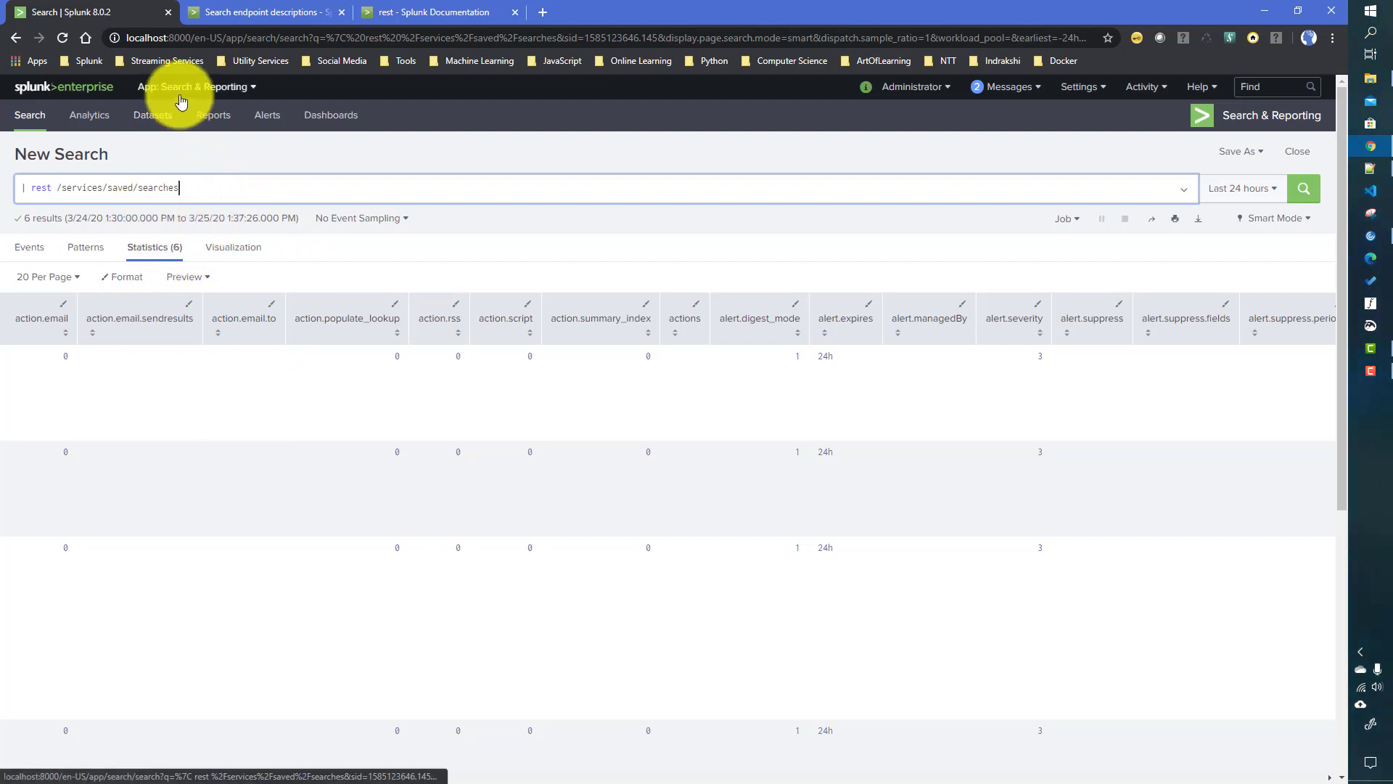
pyautogui.moveTo(22, 187); pyautogui.dragTo(187, 178)
pyautogui.doubleClick(196, 185)
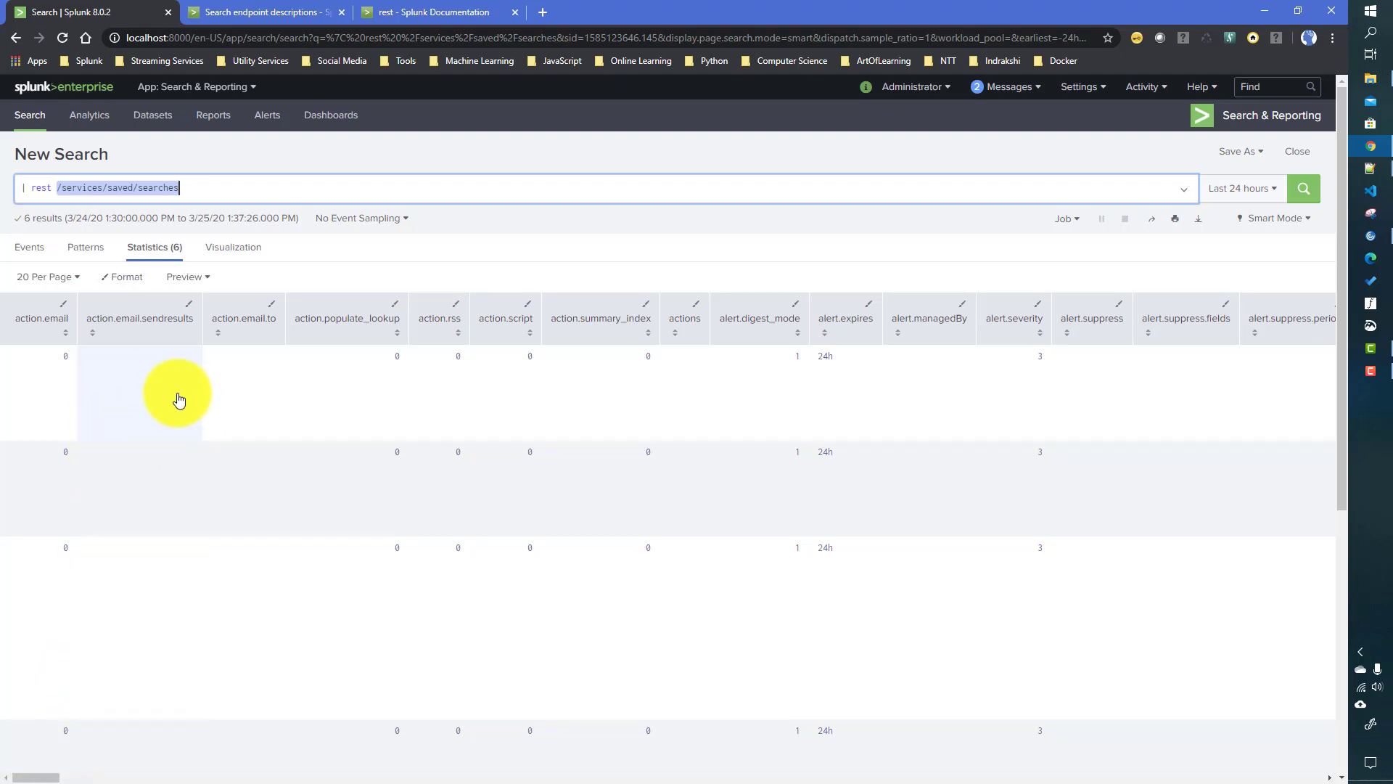
pyautogui.moveTo(36, 777); pyautogui.dragTo(1348, 773)
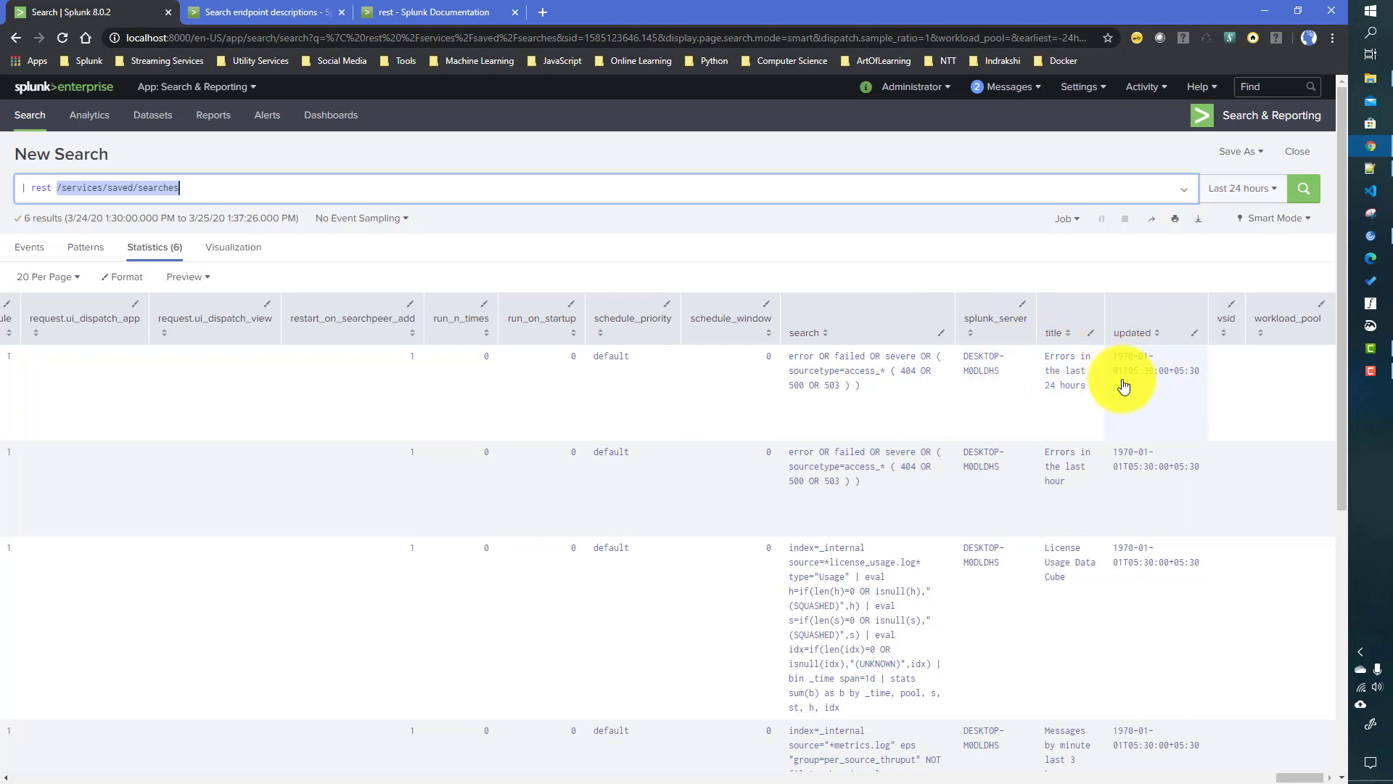
pyautogui.moveTo(1304, 779); pyautogui.dragTo(1267, 779)
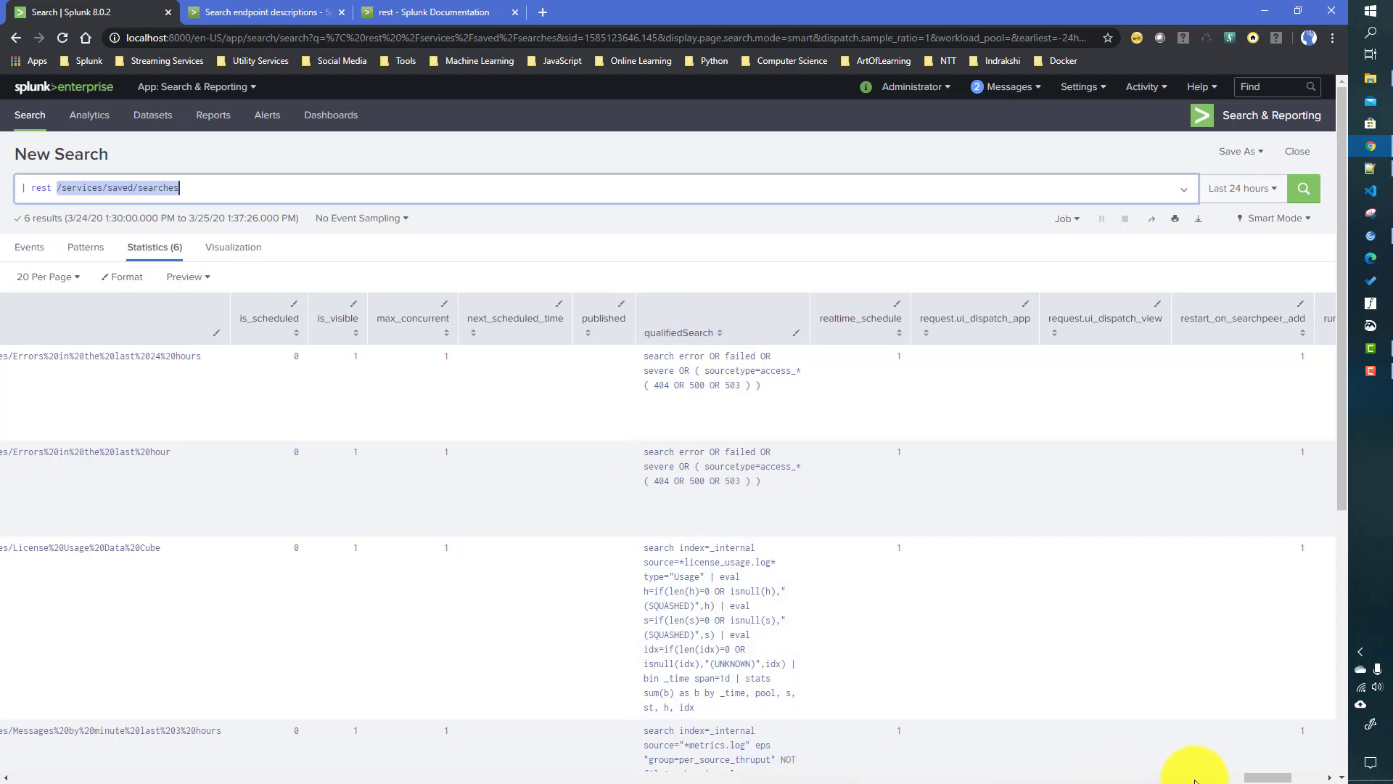
pyautogui.moveTo(1263, 778); pyautogui.dragTo(1242, 780)
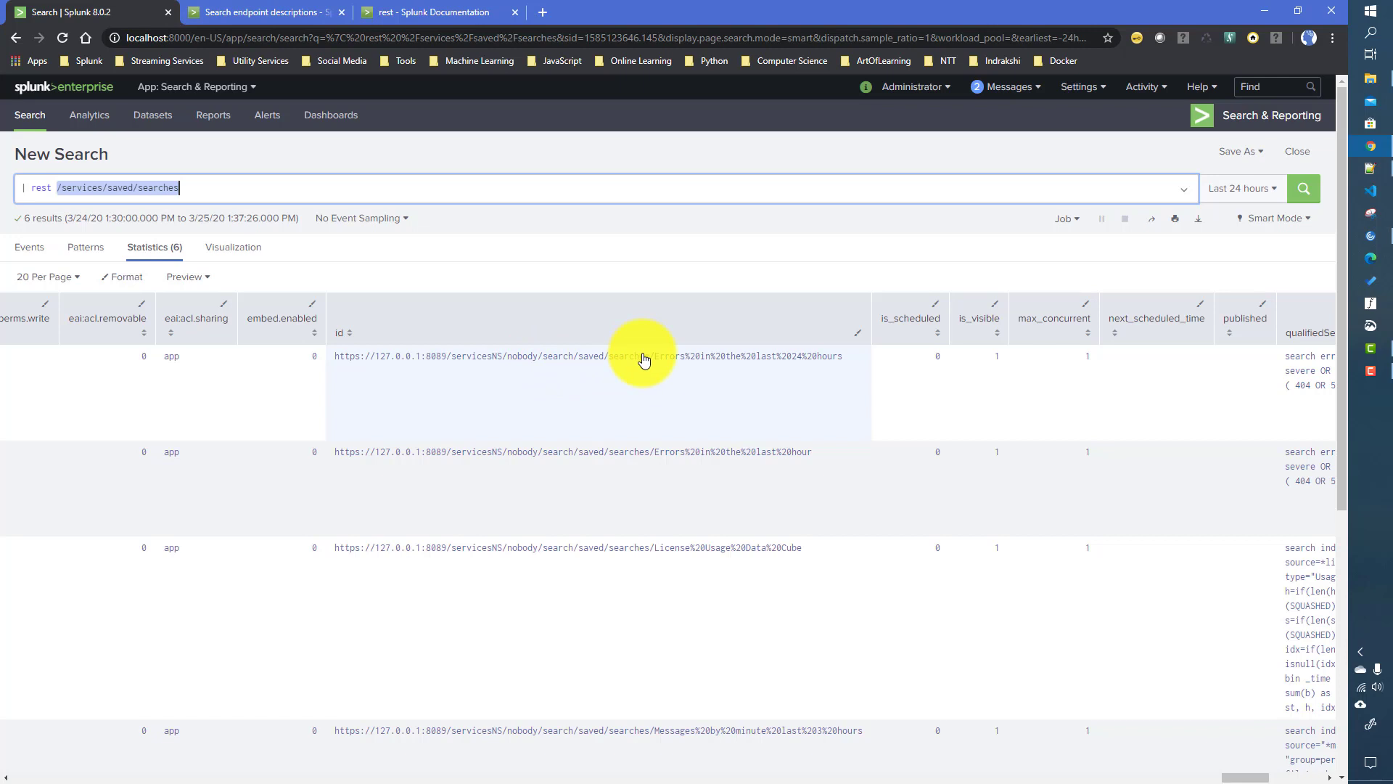
pyautogui.moveTo(657, 357); pyautogui.dragTo(846, 365)
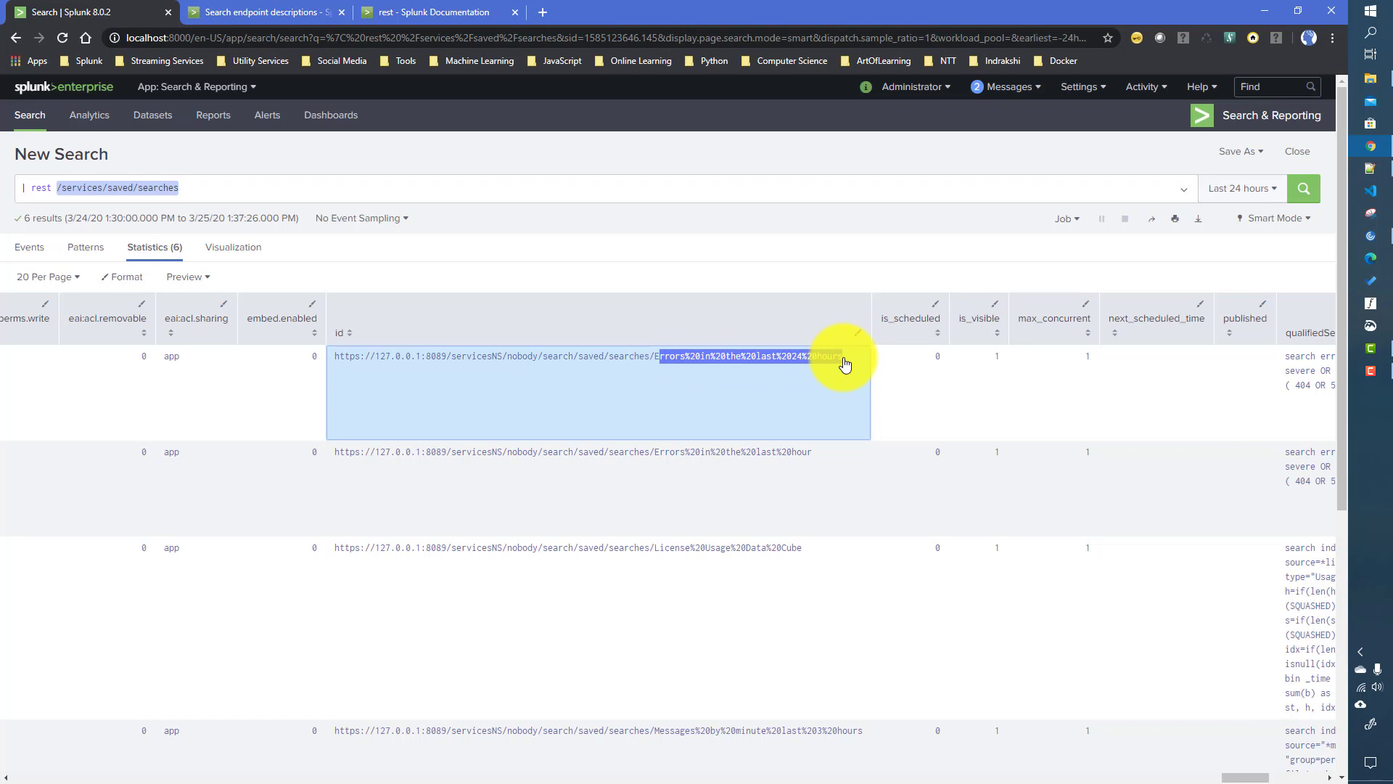
# Step: Look up the count argument in the rest command syntax and rerun the saved searches query with count=2
pyautogui.click(444, 13)
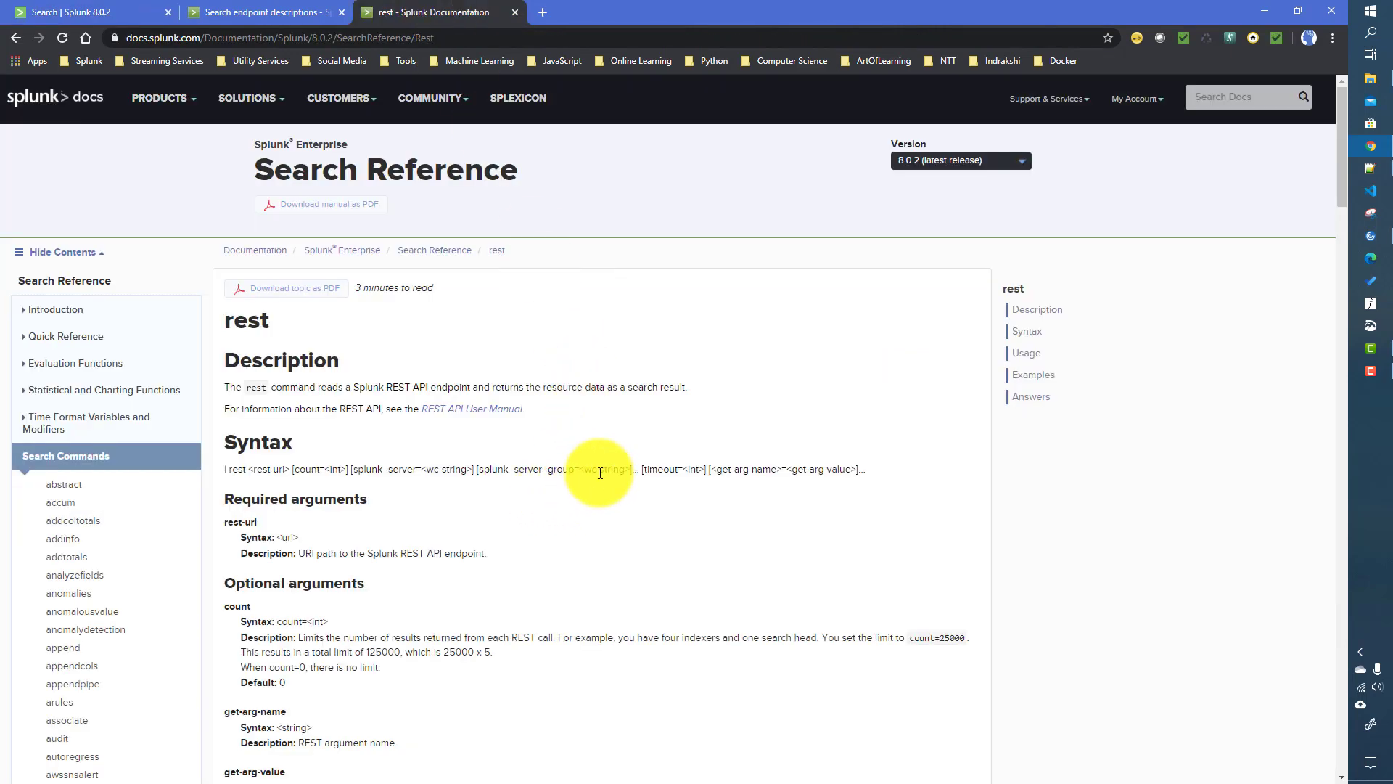
pyautogui.doubleClick(307, 470)
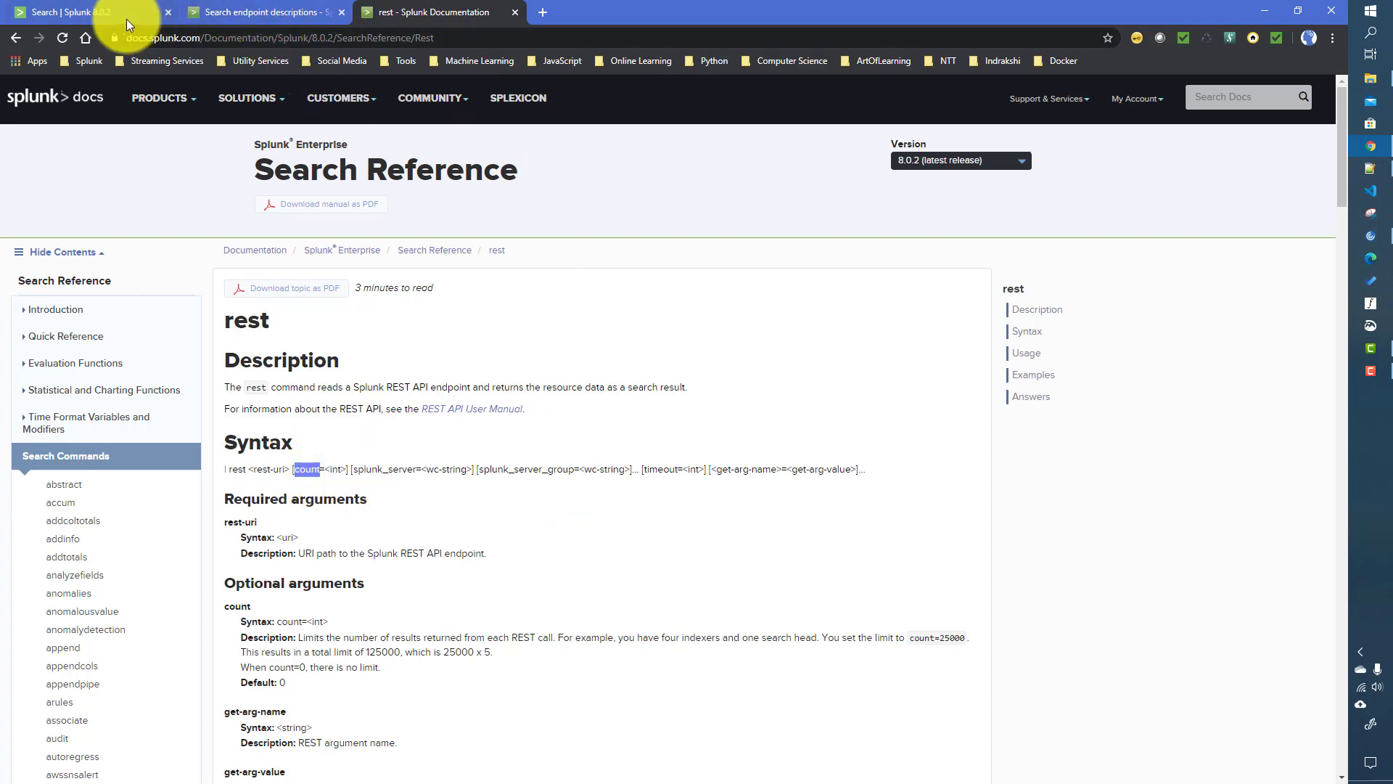
pyautogui.click(94, 11)
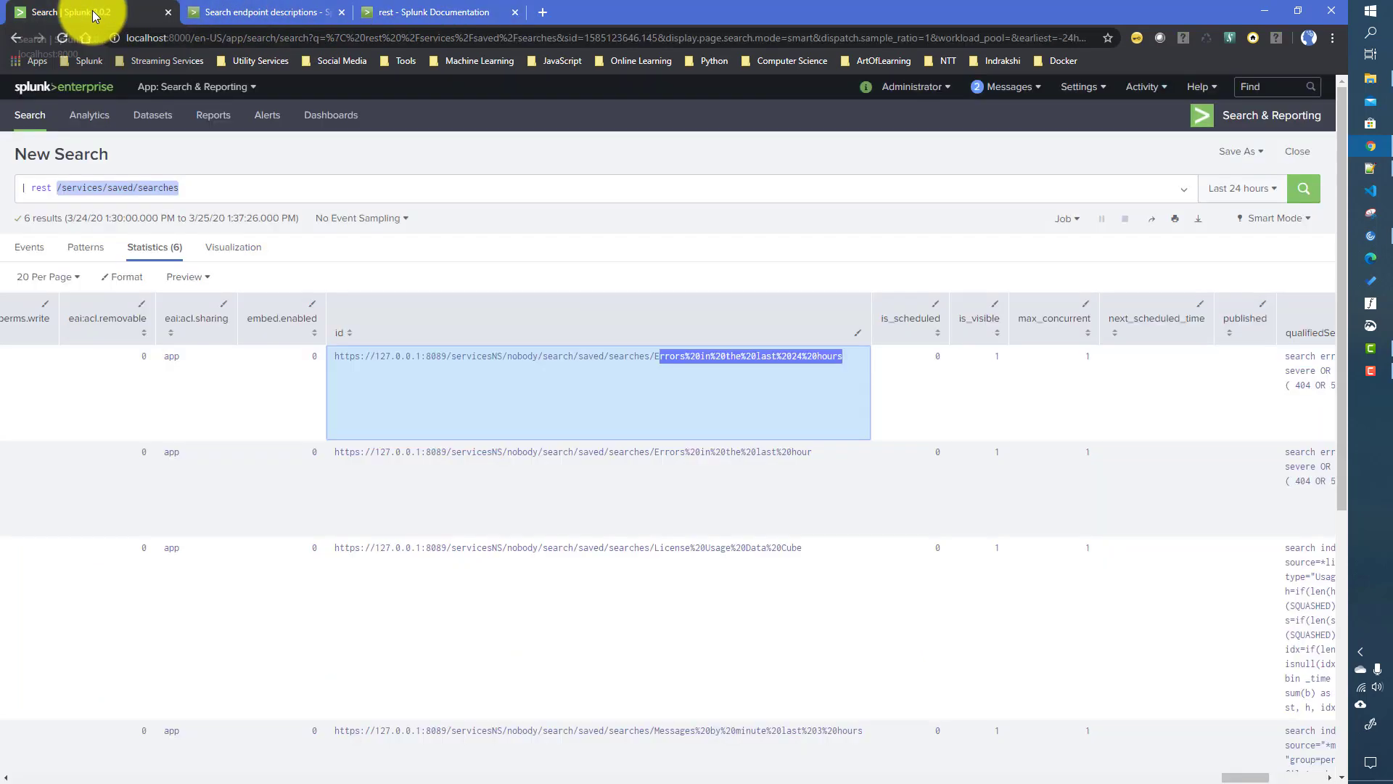
pyautogui.click(208, 196)
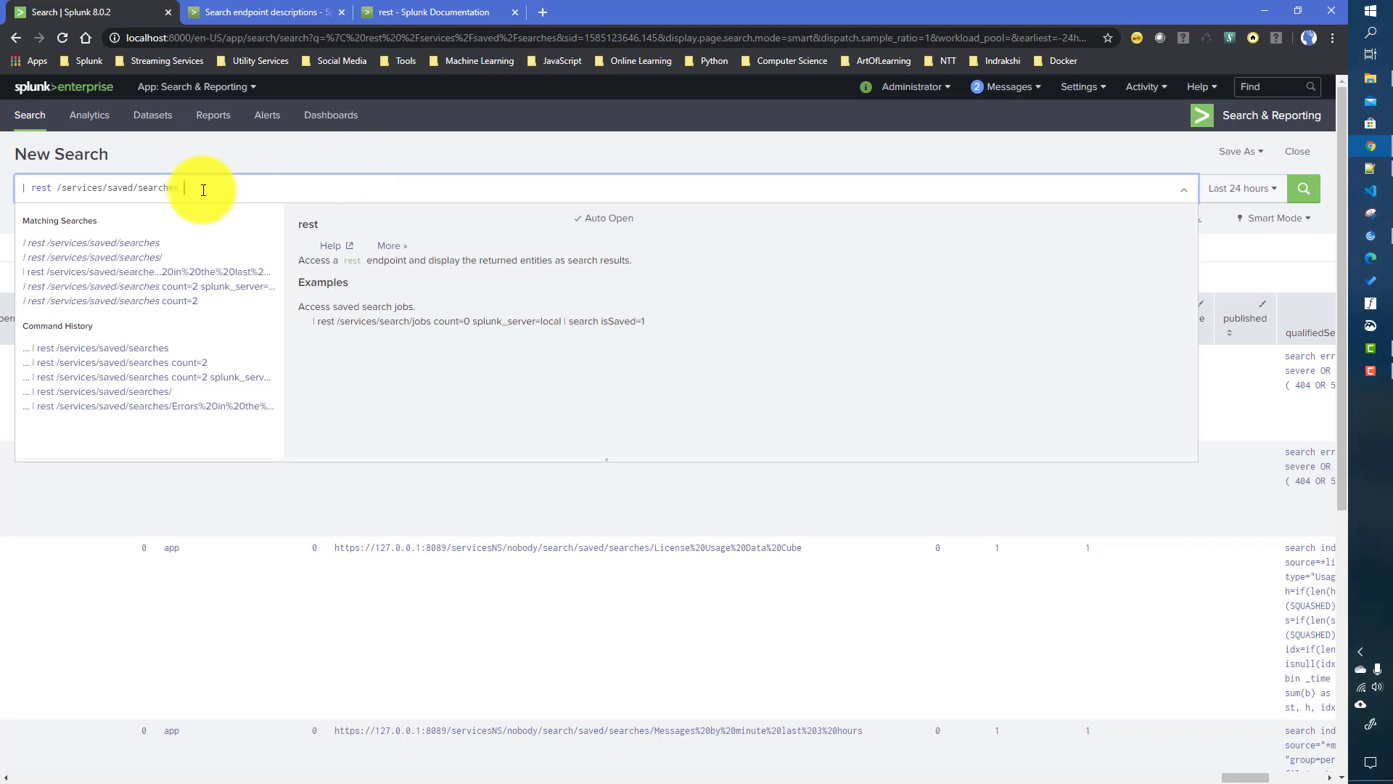
pyautogui.write('coun')
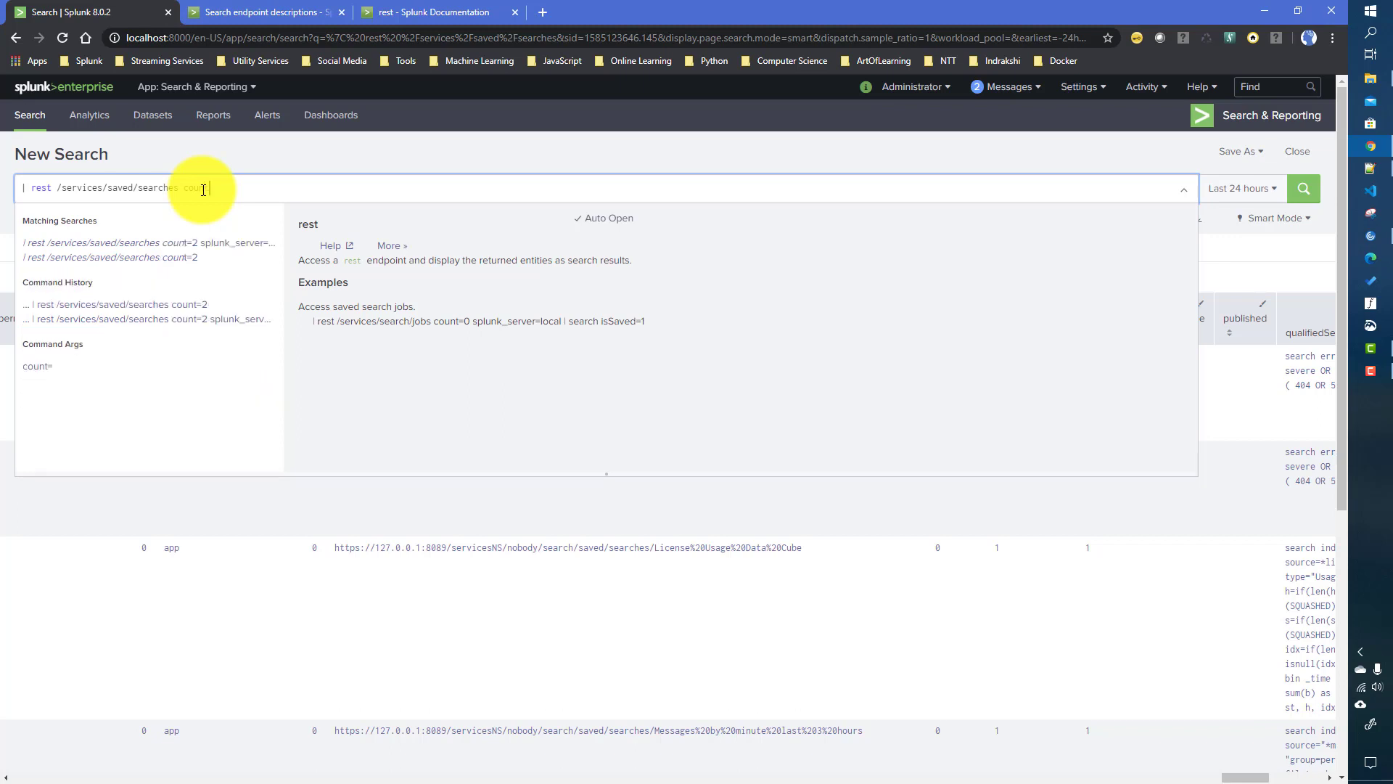
pyautogui.write('t=2')
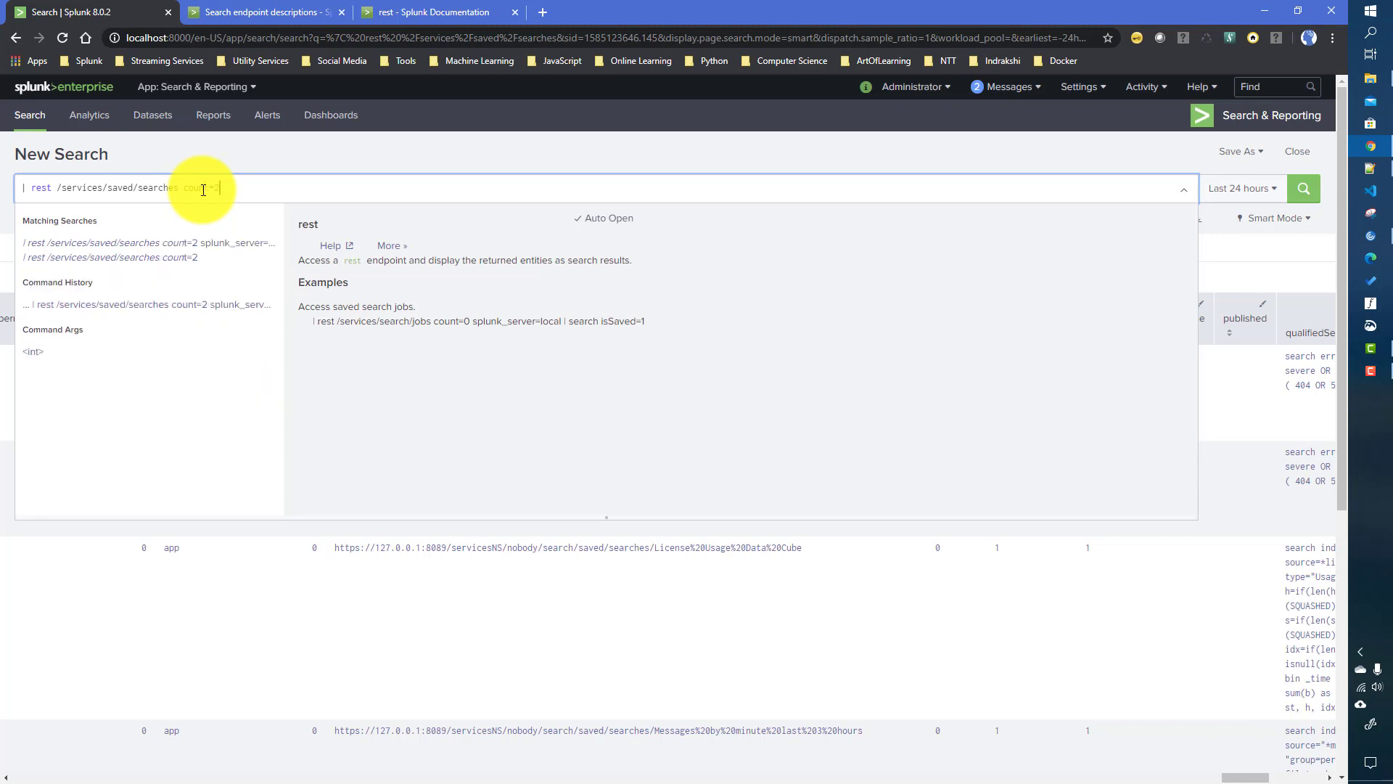
pyautogui.click(264, 143)
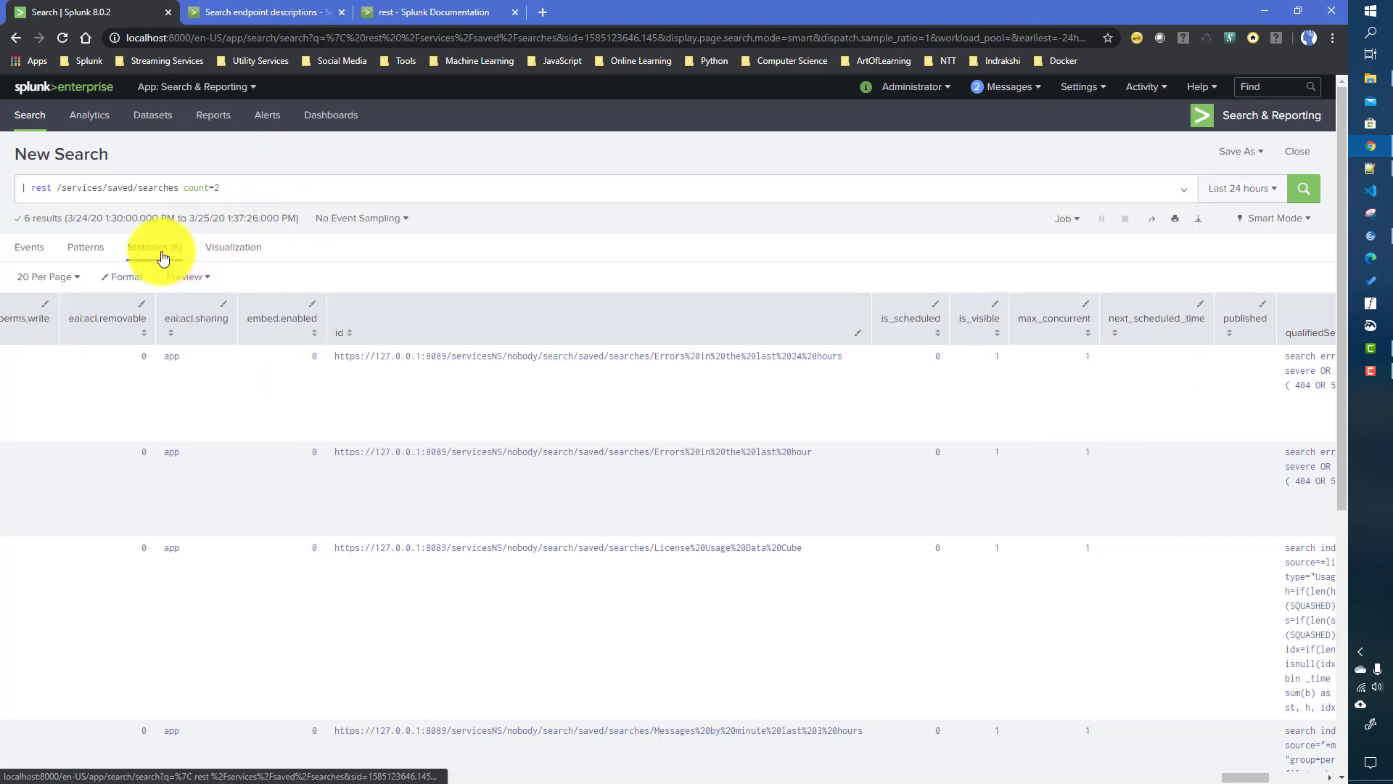
pyautogui.click(249, 192)
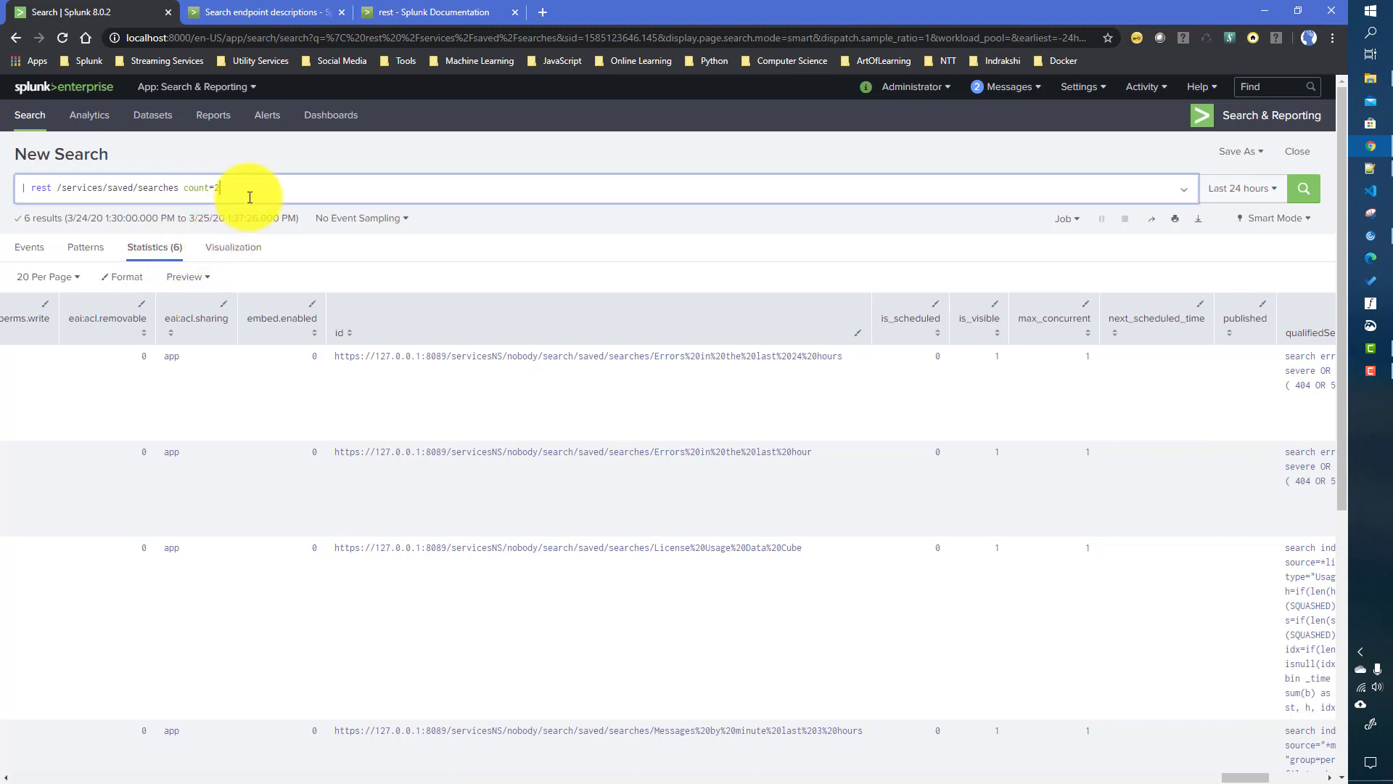
pyautogui.press('Return')
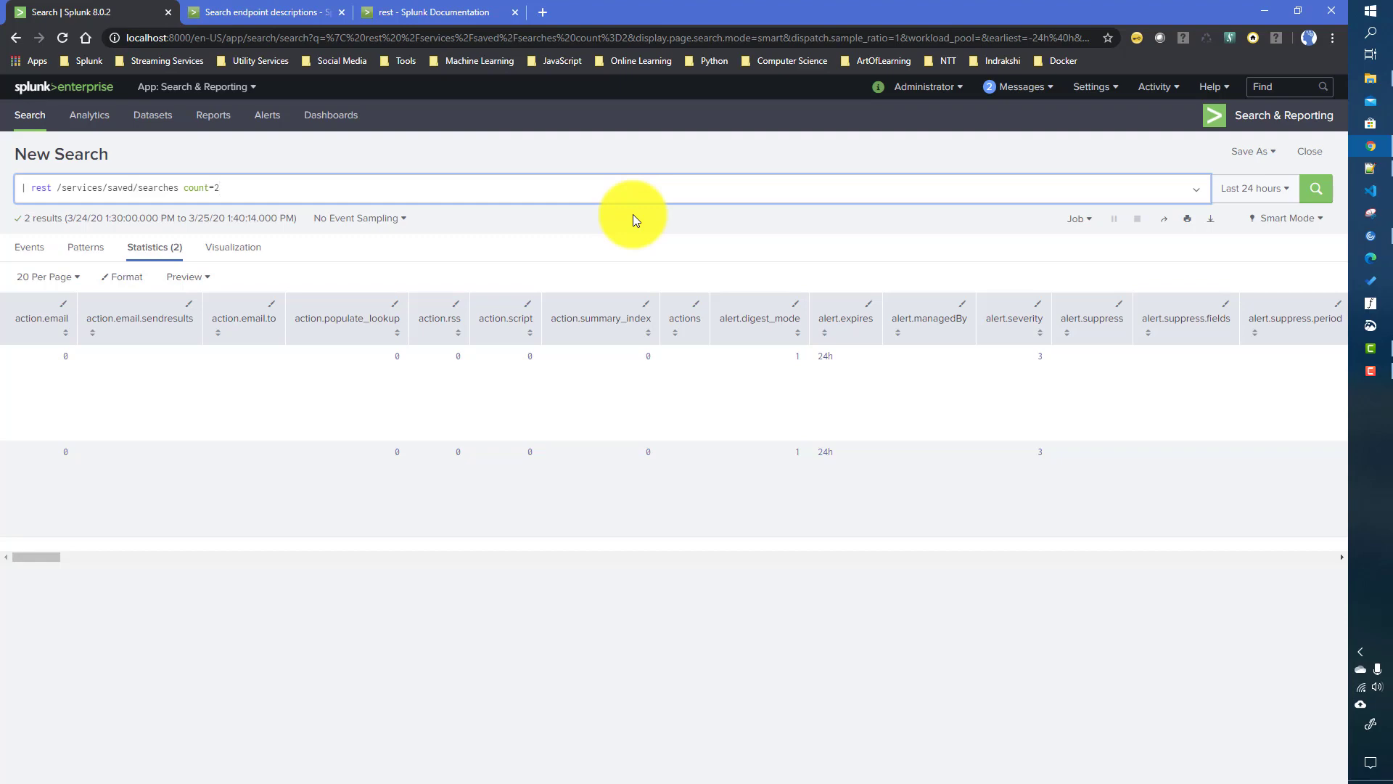
# Step: Look up the splunk_server argument in the rest command syntax and rerun the saved searches query with count=2 splunk_server=local
pyautogui.click(433, 4)
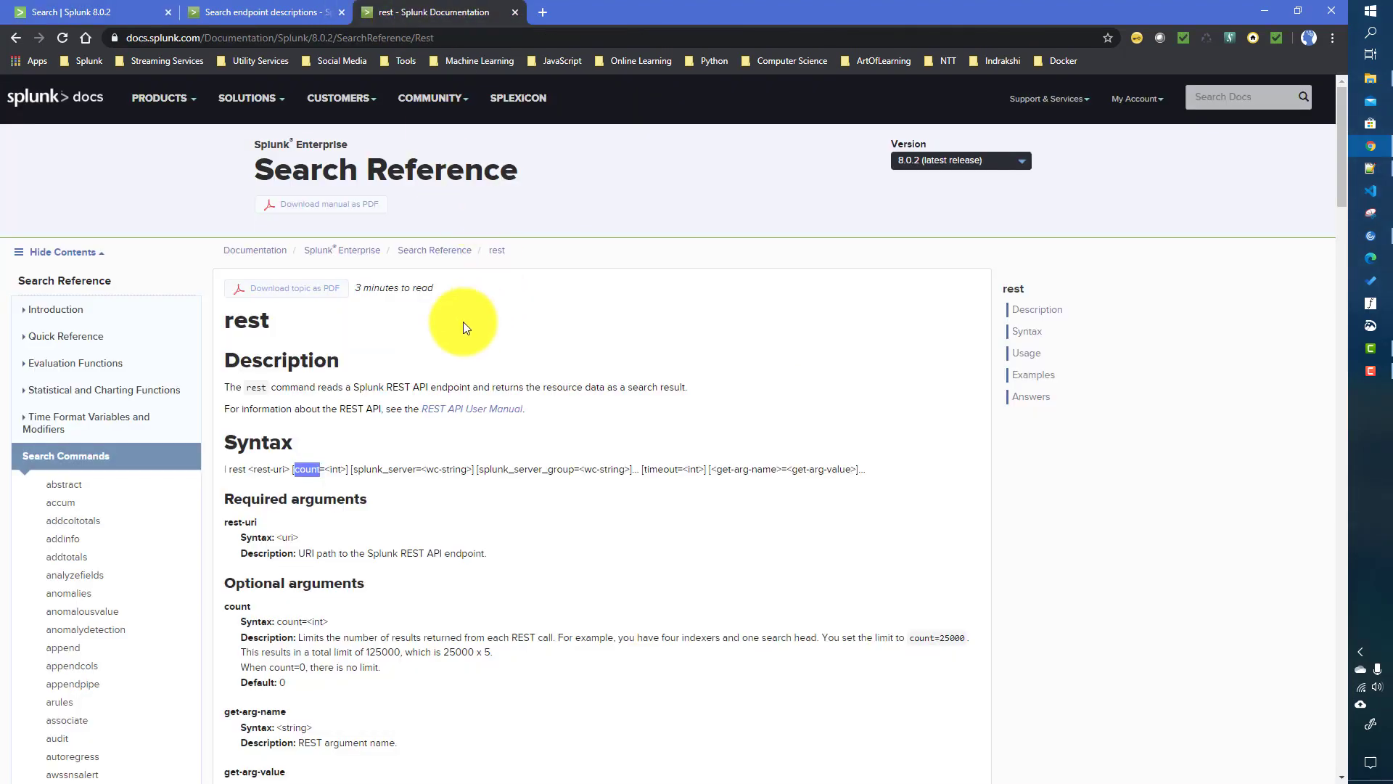
pyautogui.doubleClick(378, 469)
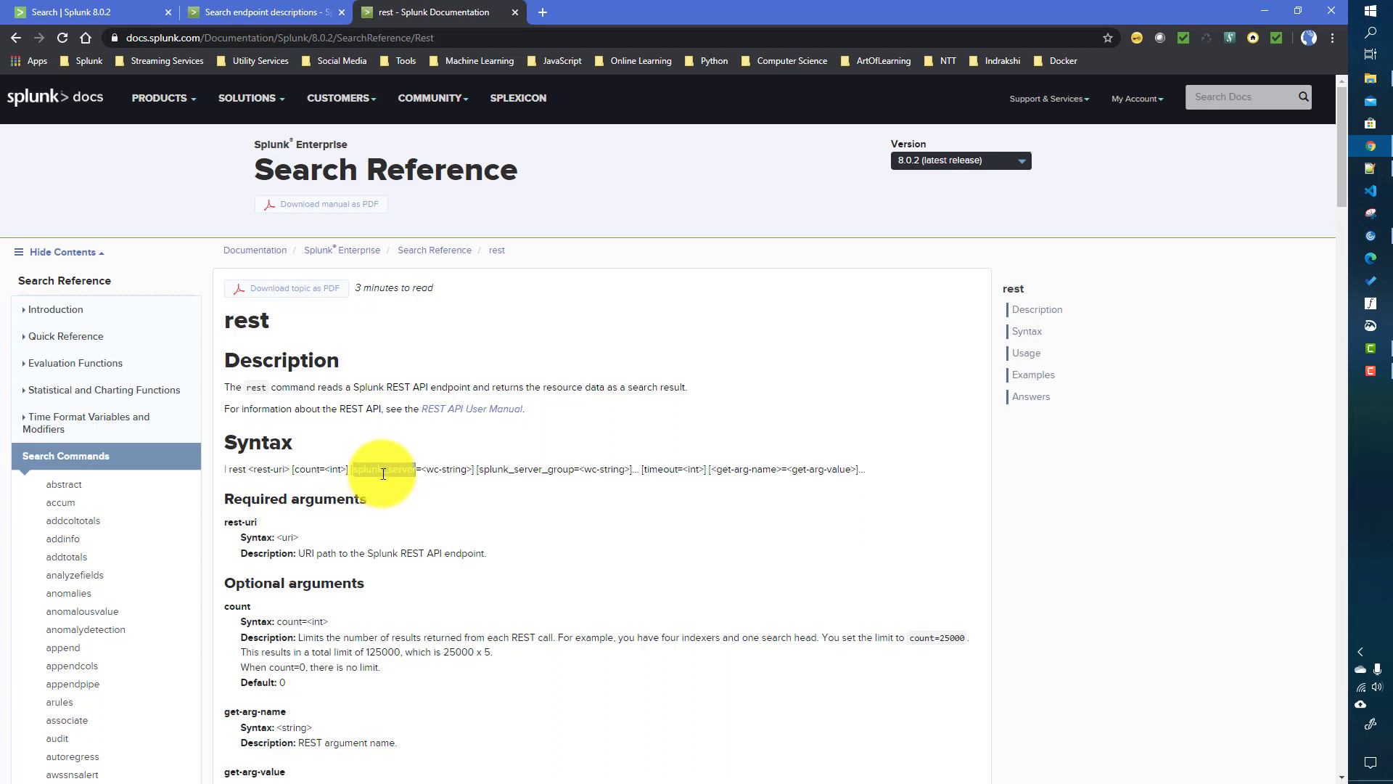
pyautogui.click(383, 474)
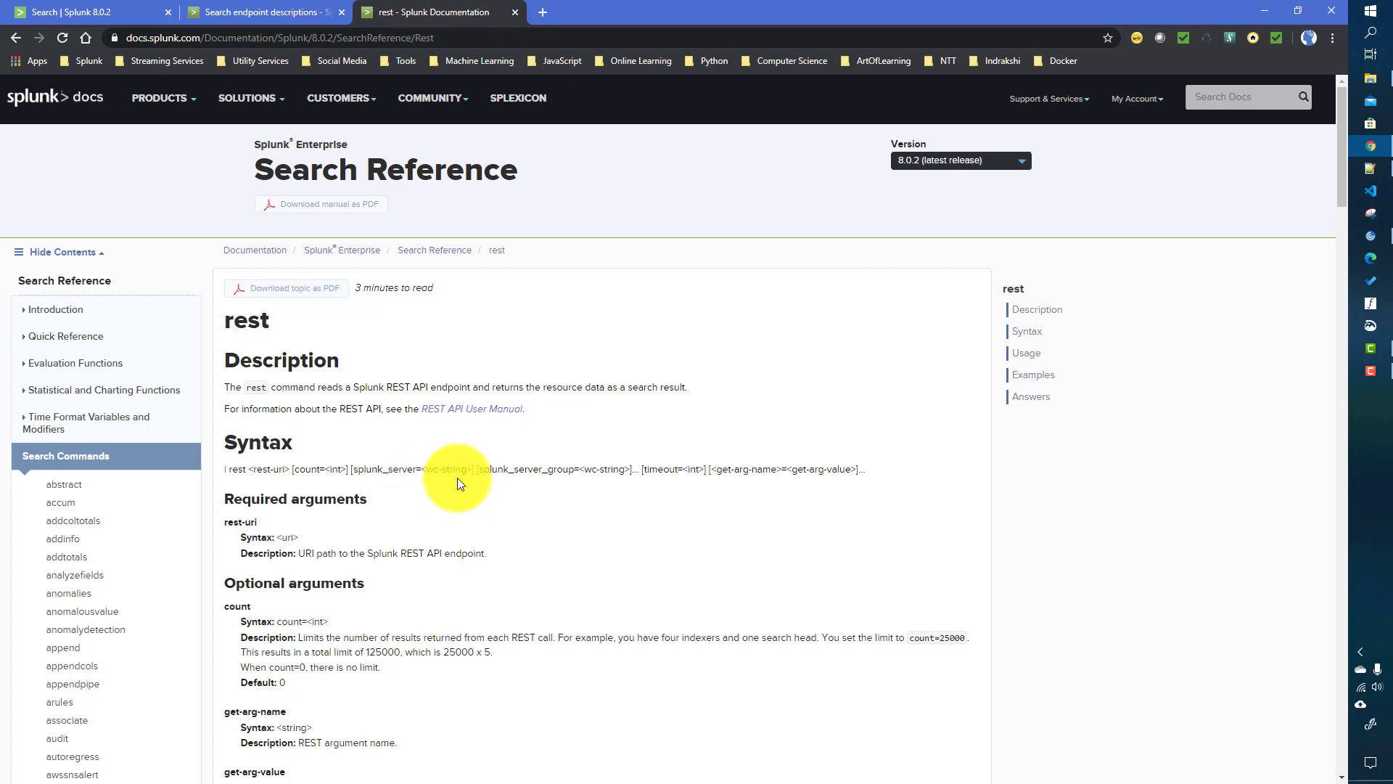
pyautogui.doubleClick(386, 469)
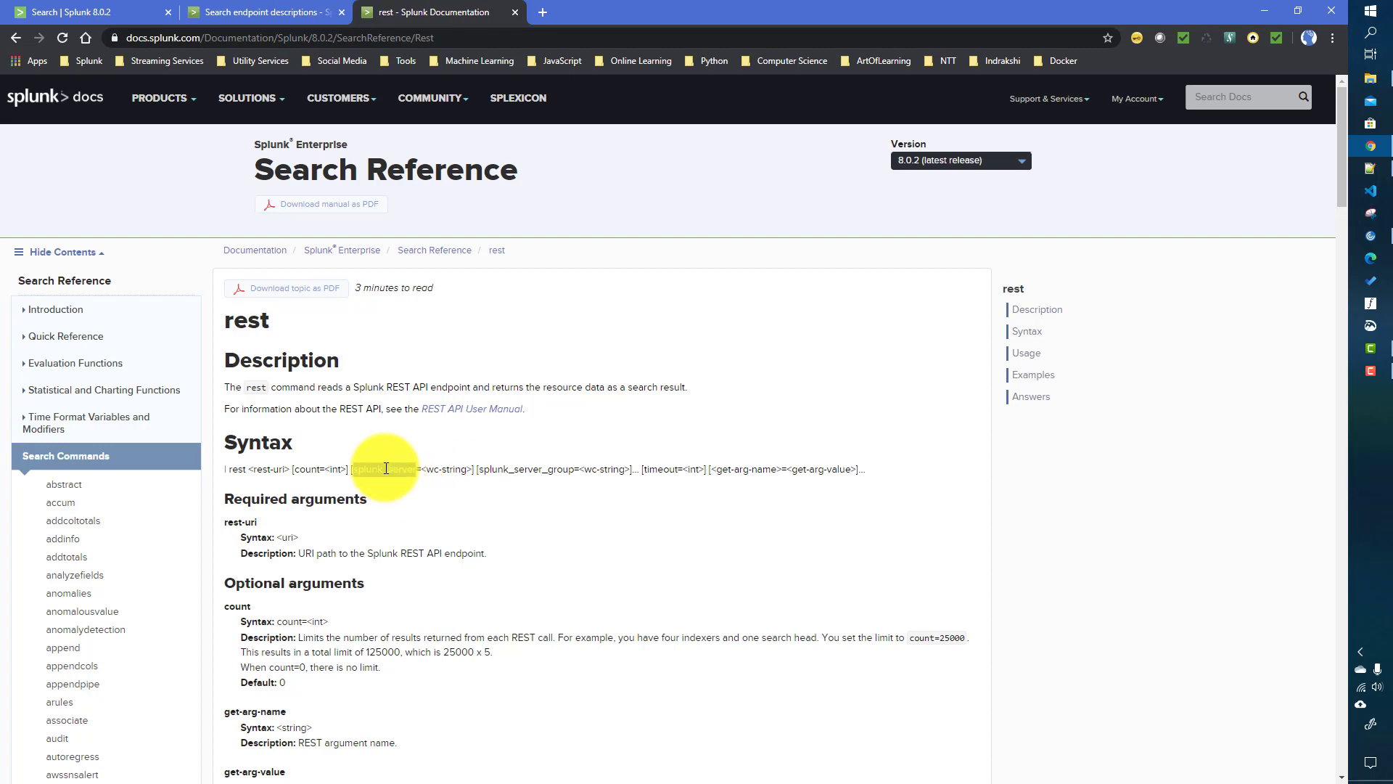
pyautogui.click(250, 11)
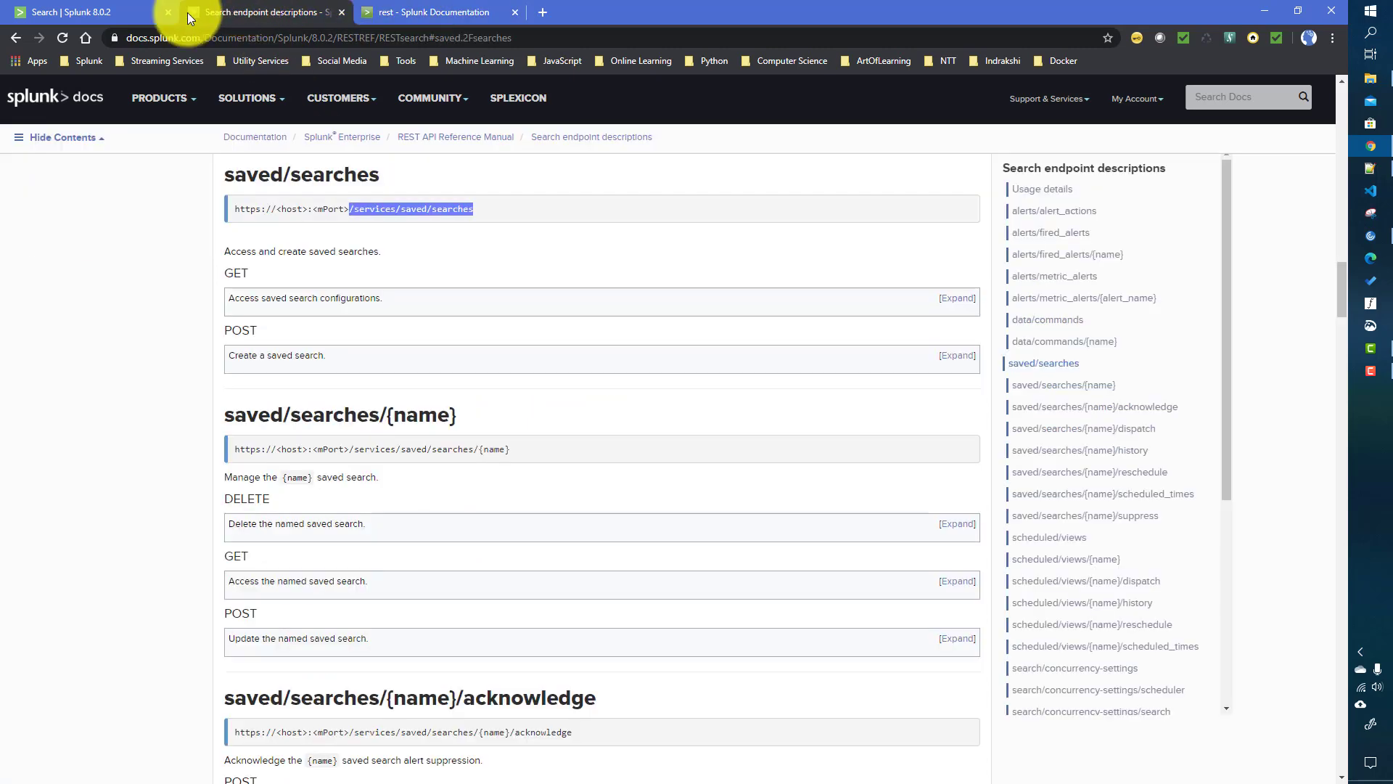
pyautogui.click(100, 21)
pyautogui.click(292, 188)
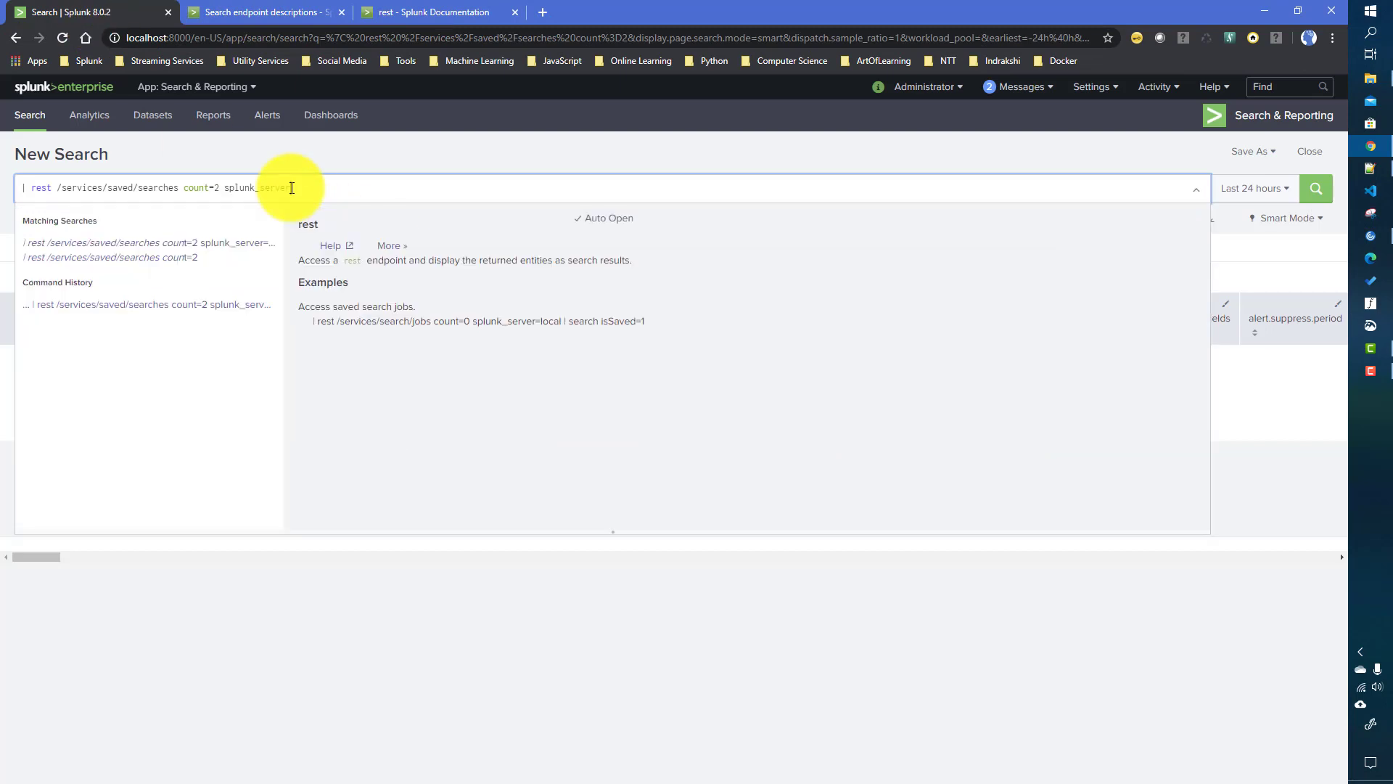
pyautogui.write('=loca')
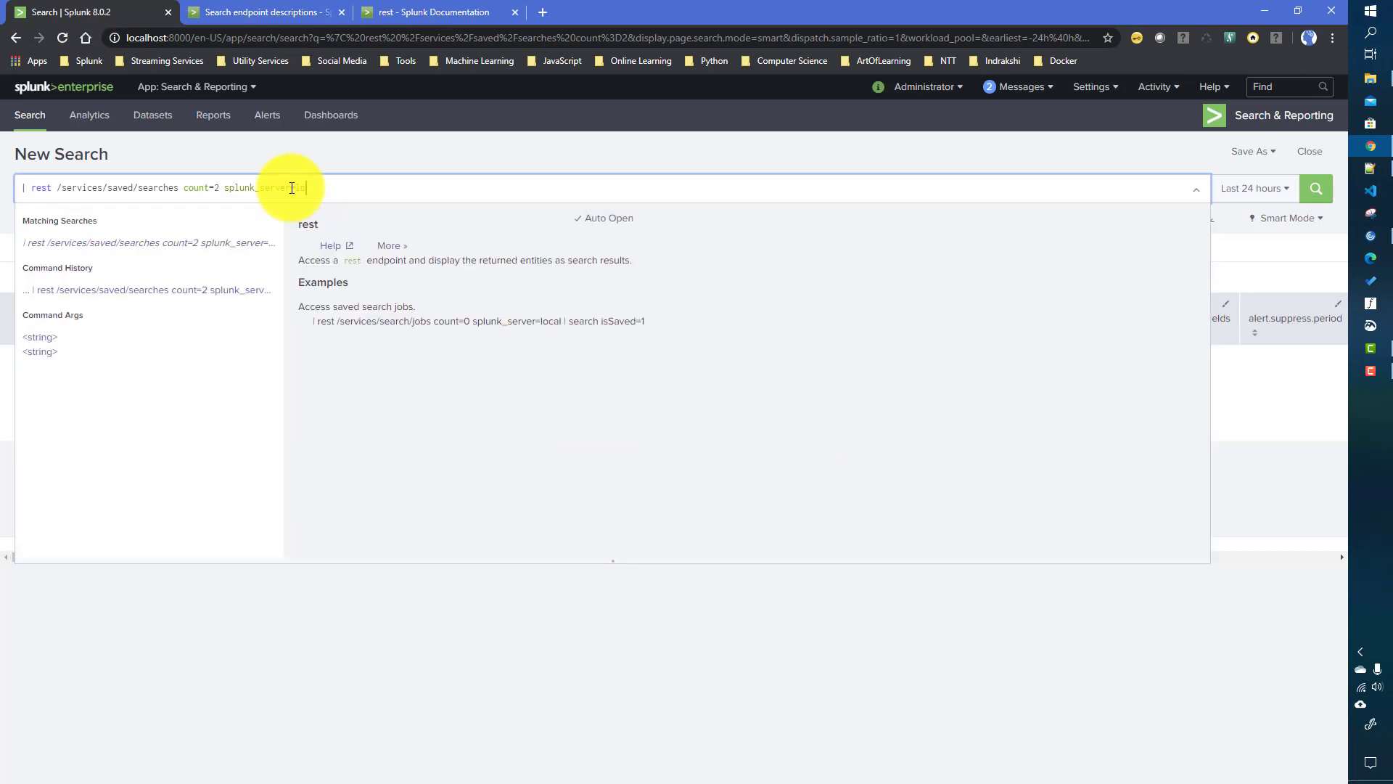
pyautogui.write('l')
pyautogui.press('Return')
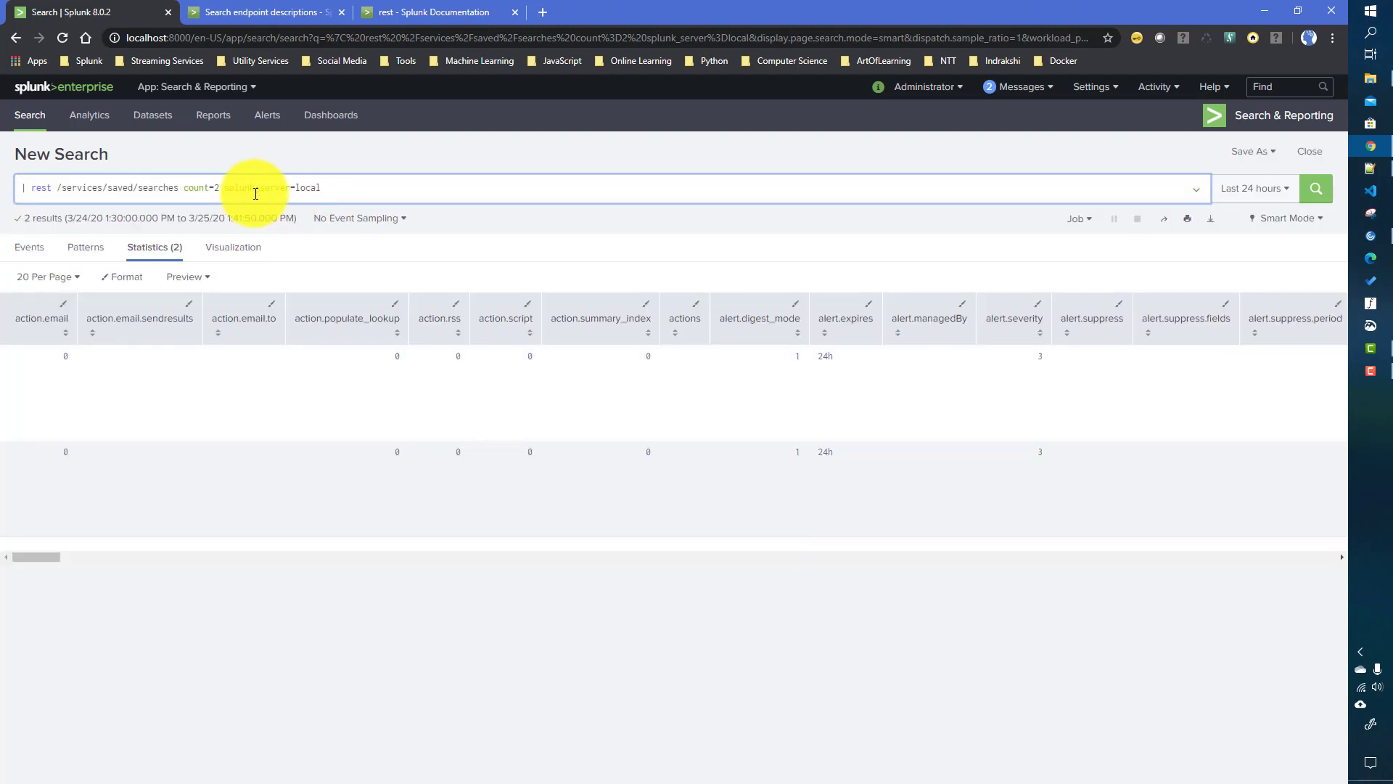
# Step: Replace the splunk_server value in the query with the wildcard foo*
pyautogui.moveTo(317, 195); pyautogui.dragTo(327, 195)
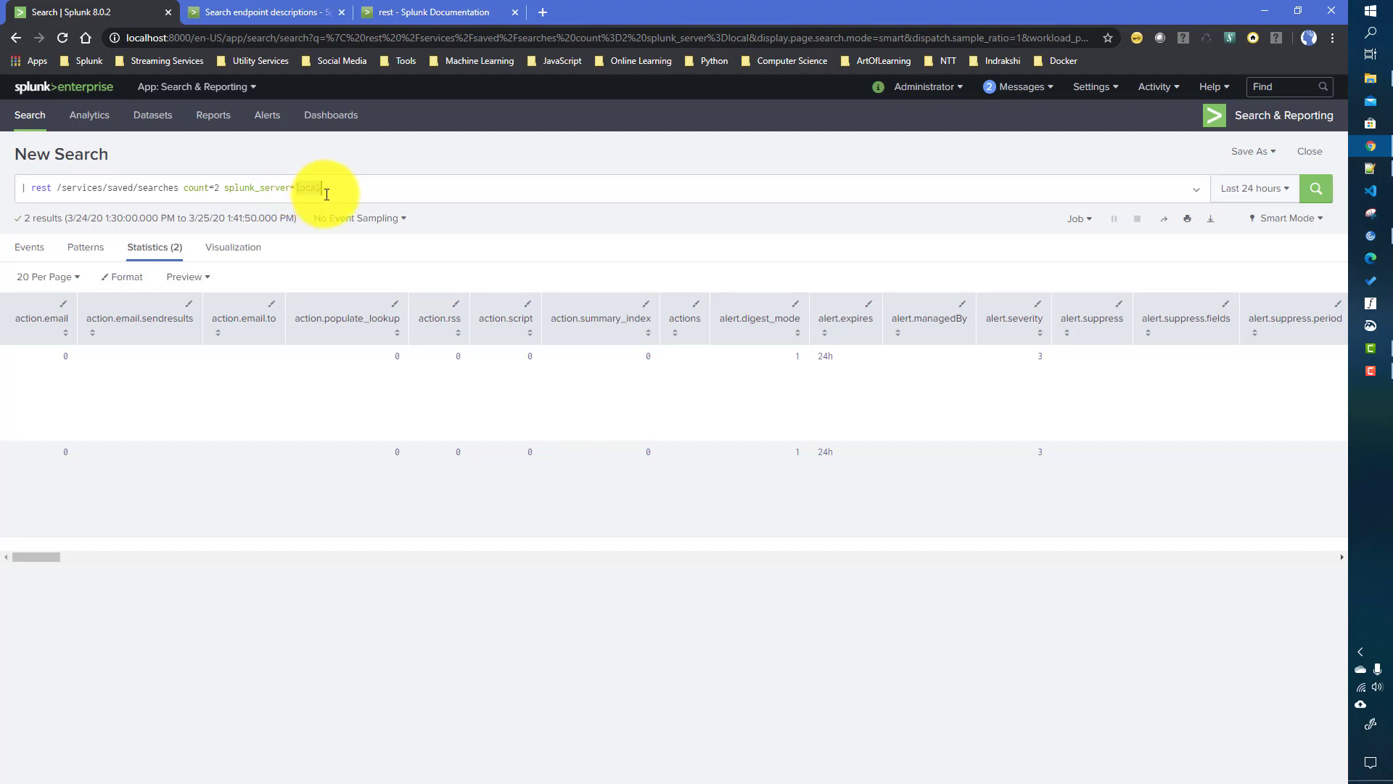
pyautogui.click(374, 188)
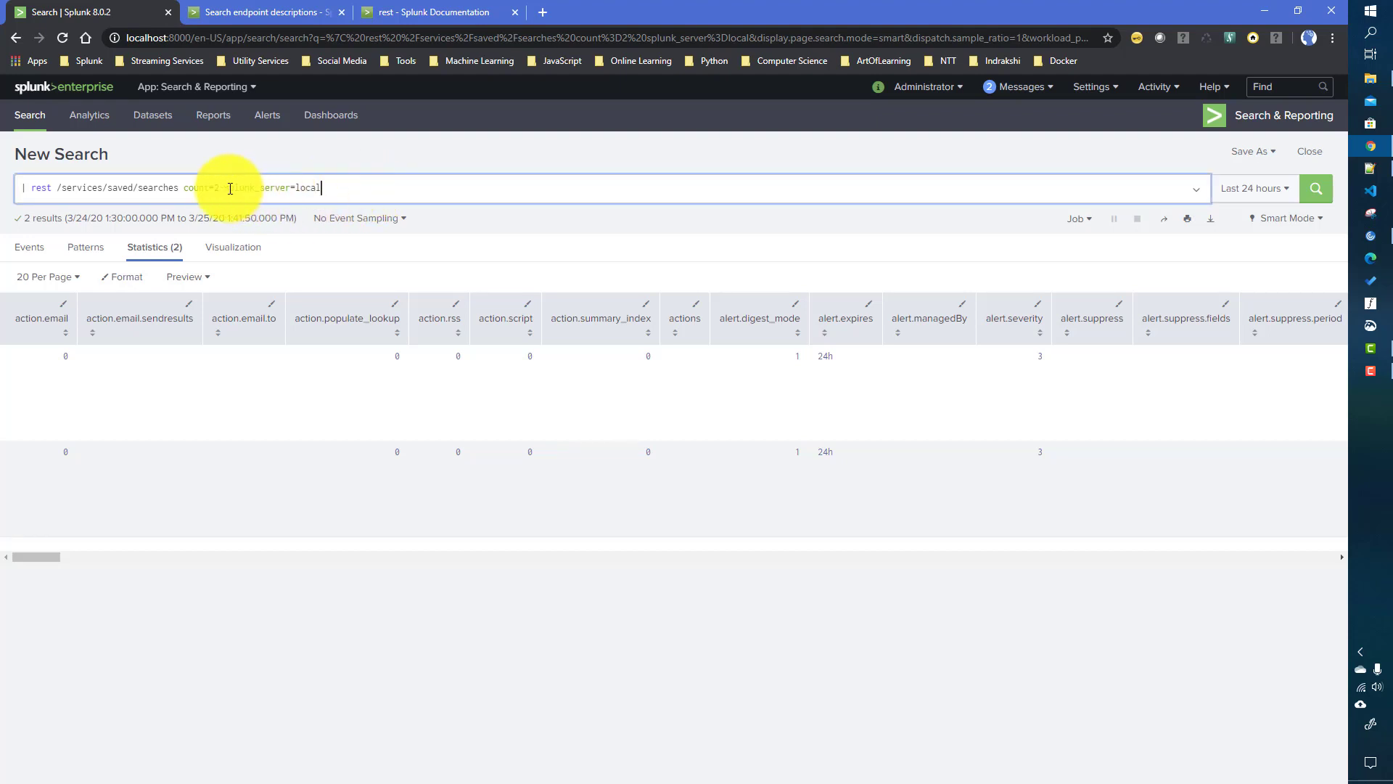
pyautogui.moveTo(223, 187); pyautogui.dragTo(329, 190)
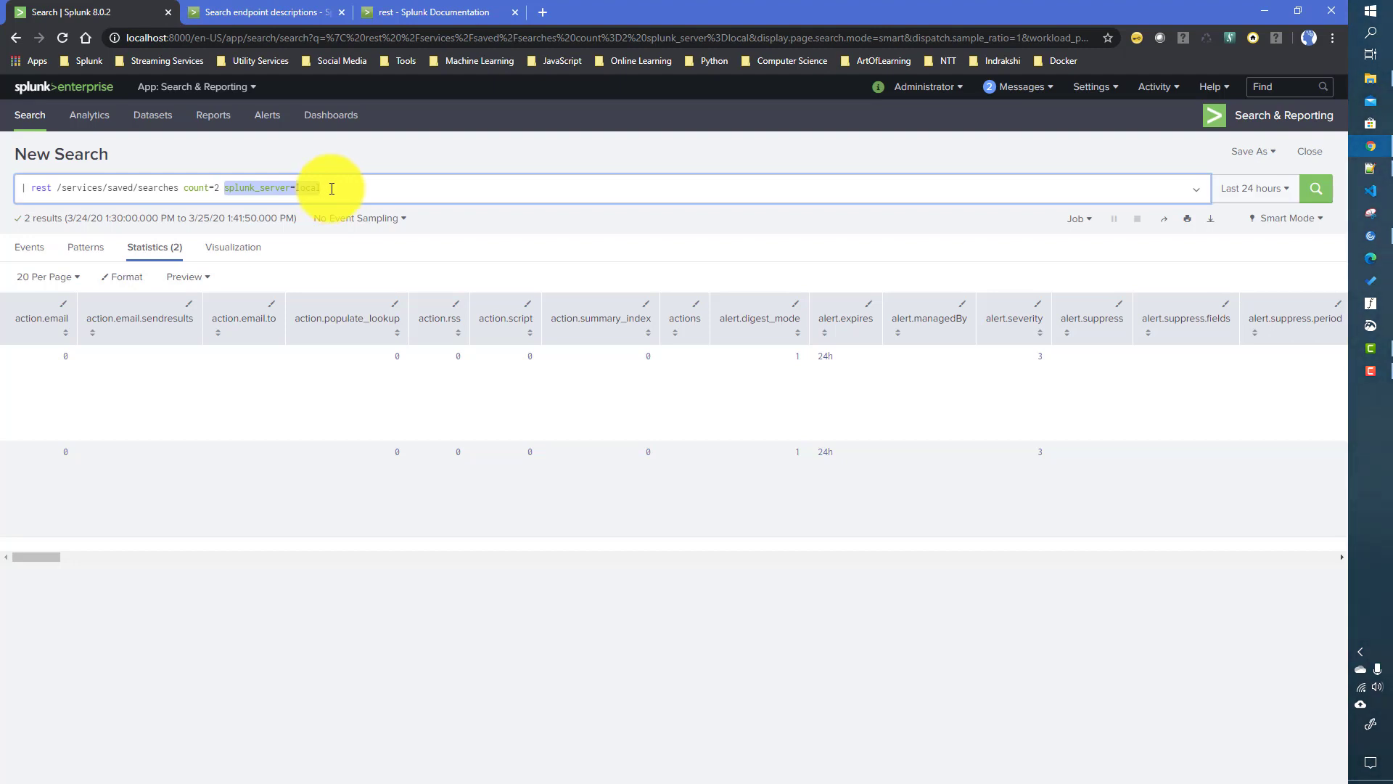
pyautogui.click(332, 188)
pyautogui.press('BackSpace')
pyautogui.press('BackSpace')
pyautogui.press('BackSpace')
pyautogui.press('BackSpace')
pyautogui.press('BackSpace')
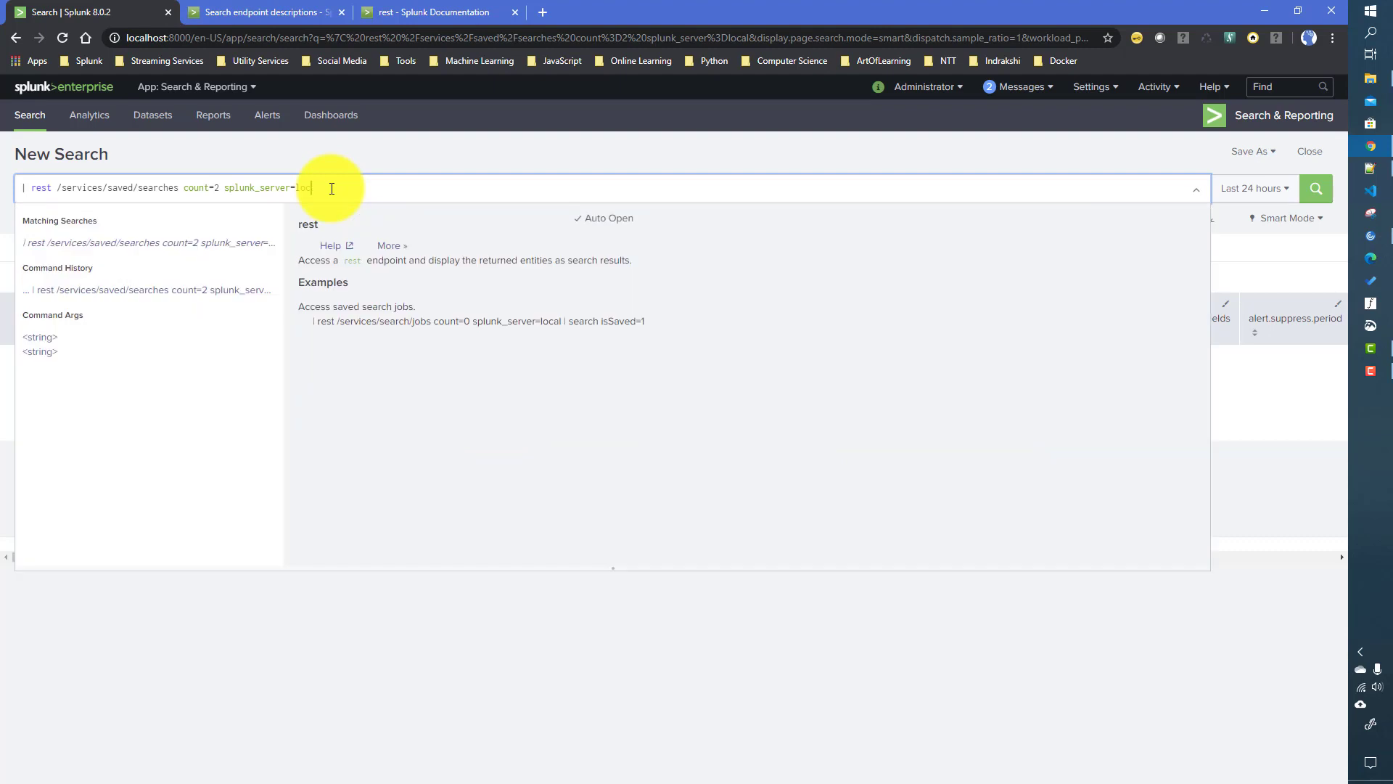
pyautogui.write('foo')
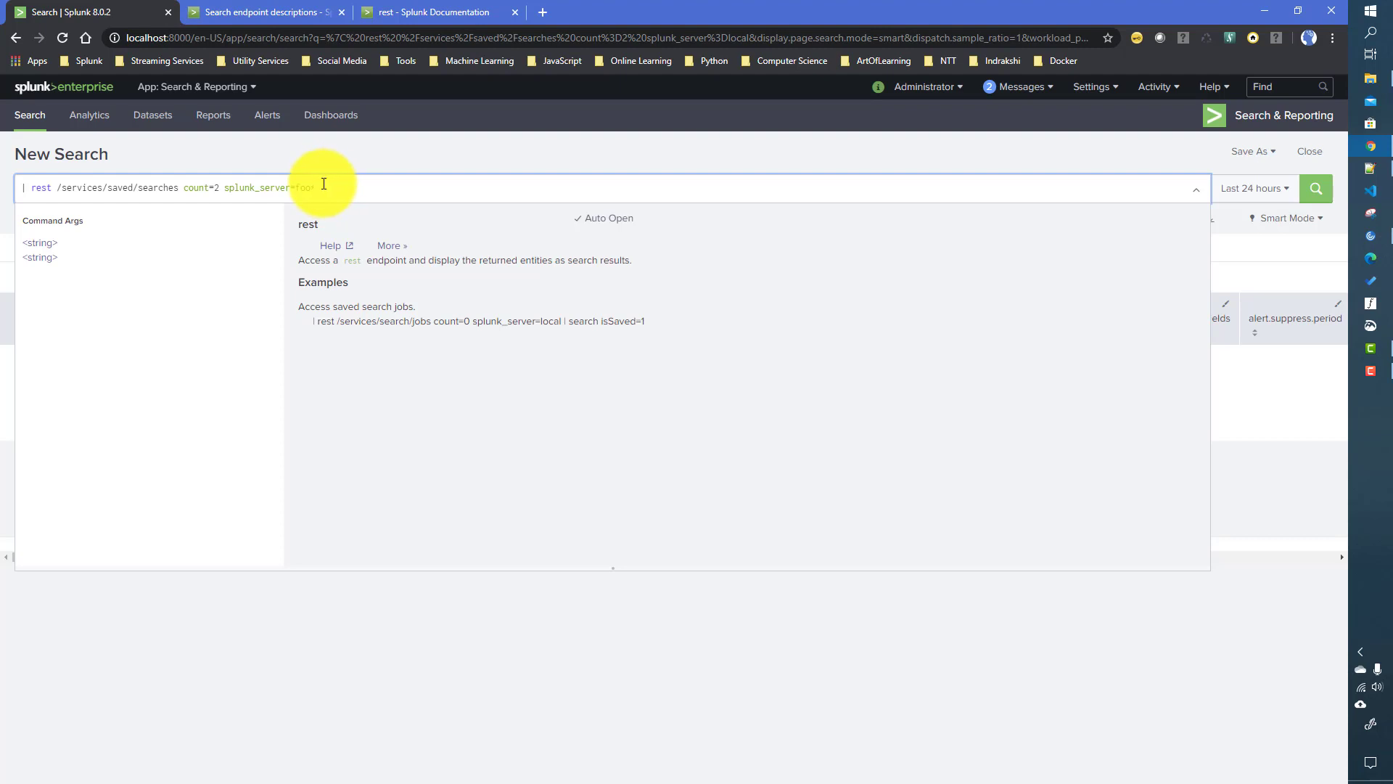
pyautogui.click(297, 186)
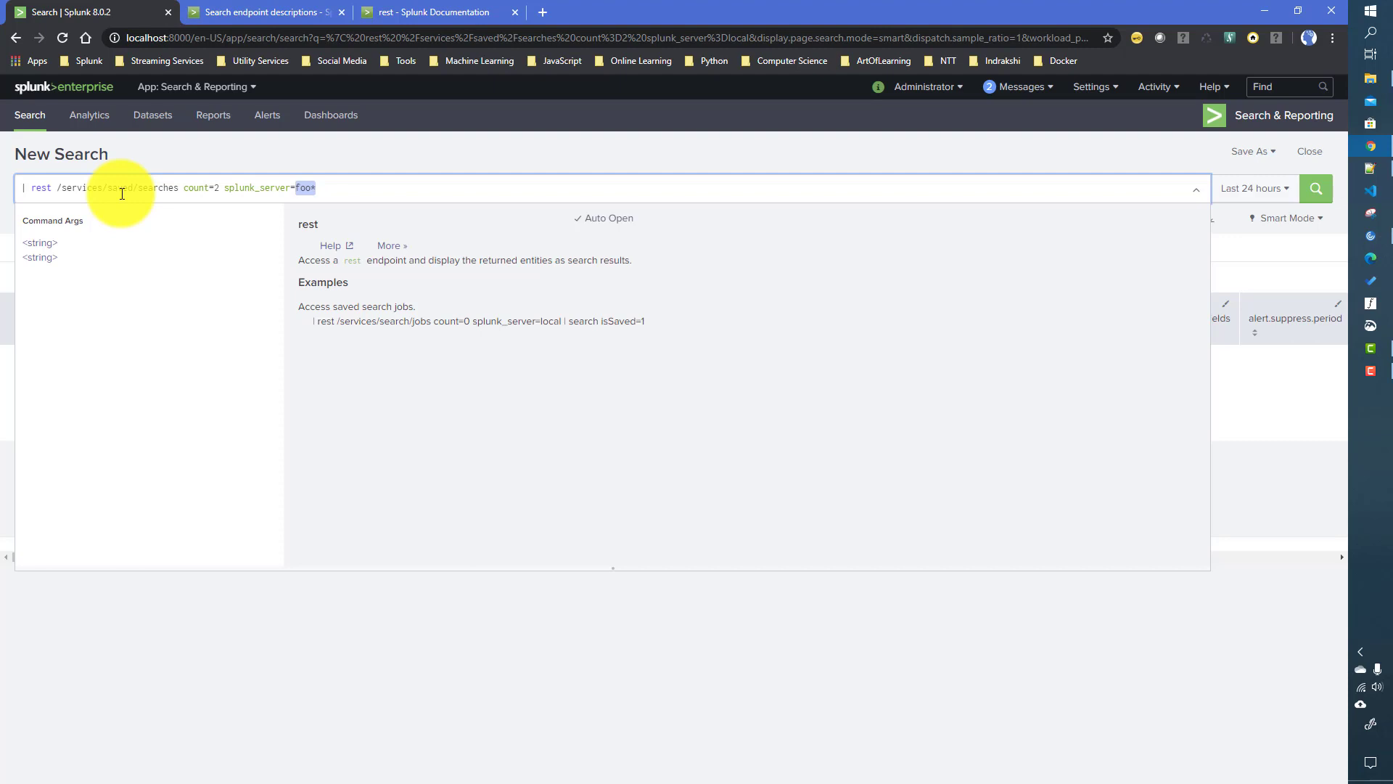
# Step: Look up the splunk_server_group and timeout arguments in the rest syntax and add timeout=0 to the query
pyautogui.click(407, 12)
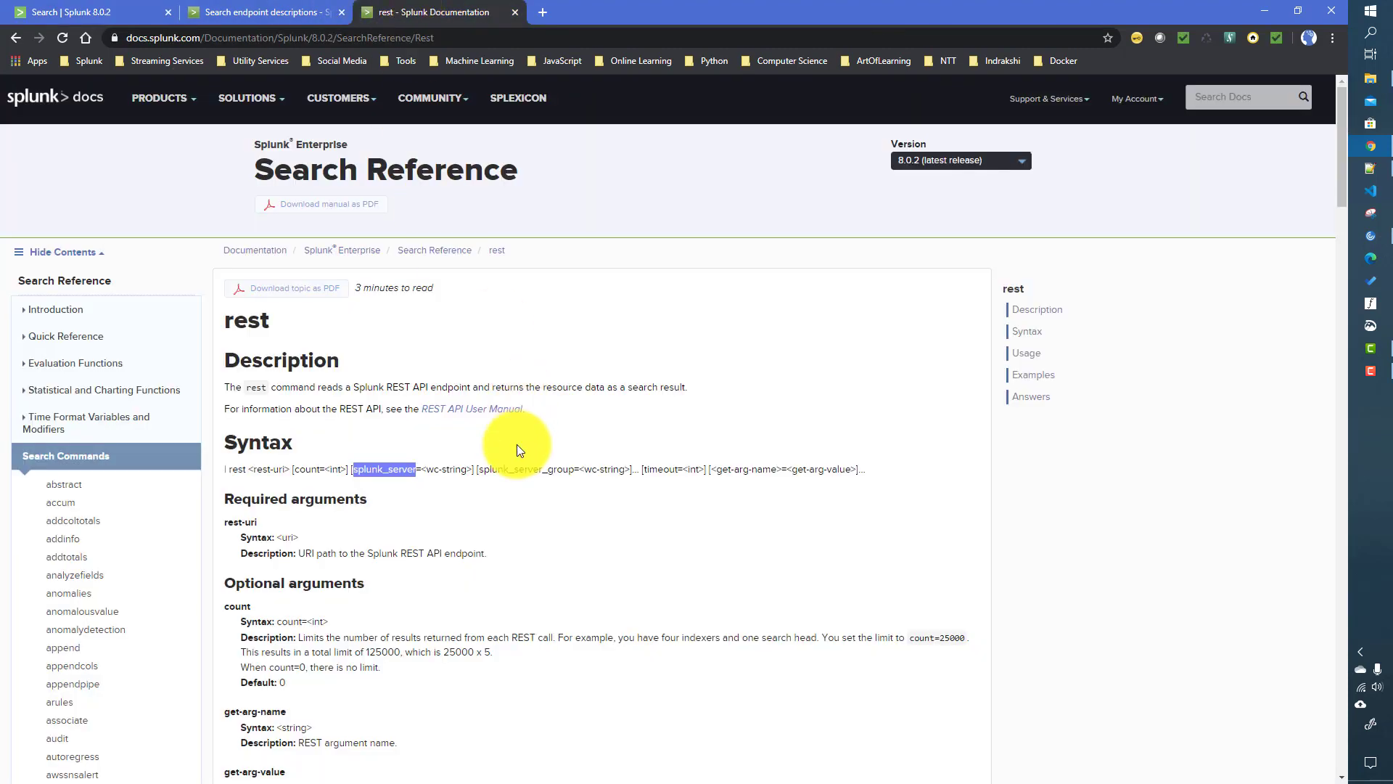
pyautogui.moveTo(479, 468); pyautogui.dragTo(600, 463)
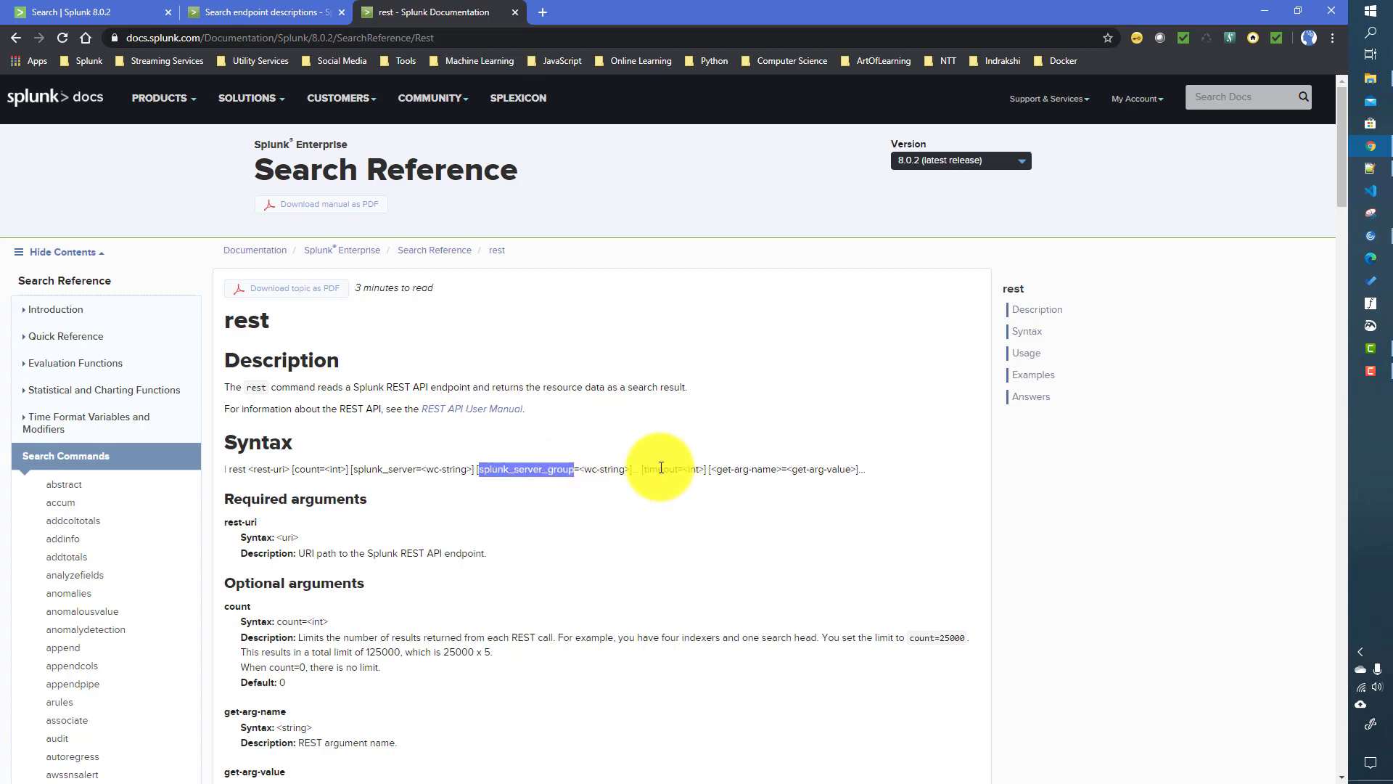
pyautogui.doubleClick(661, 468)
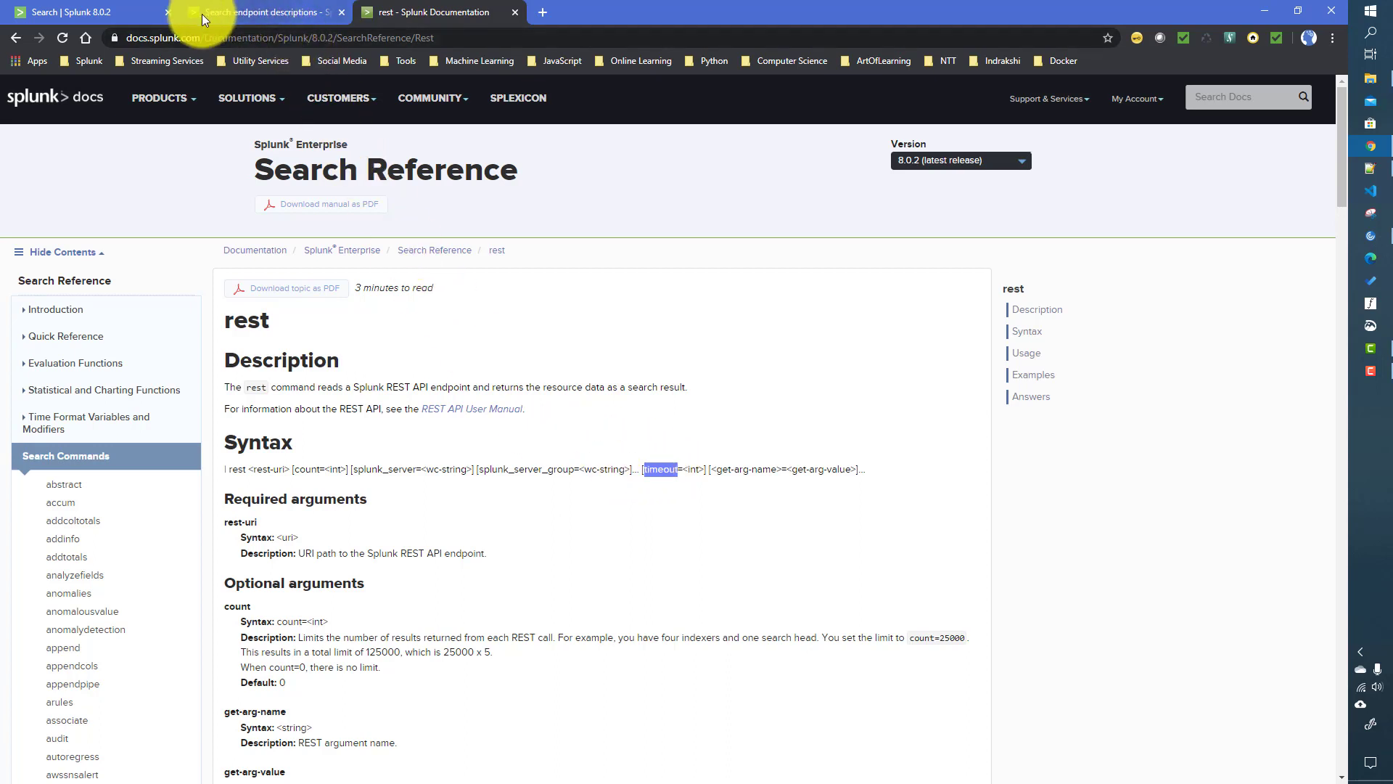
pyautogui.click(101, 11)
pyautogui.write('tim')
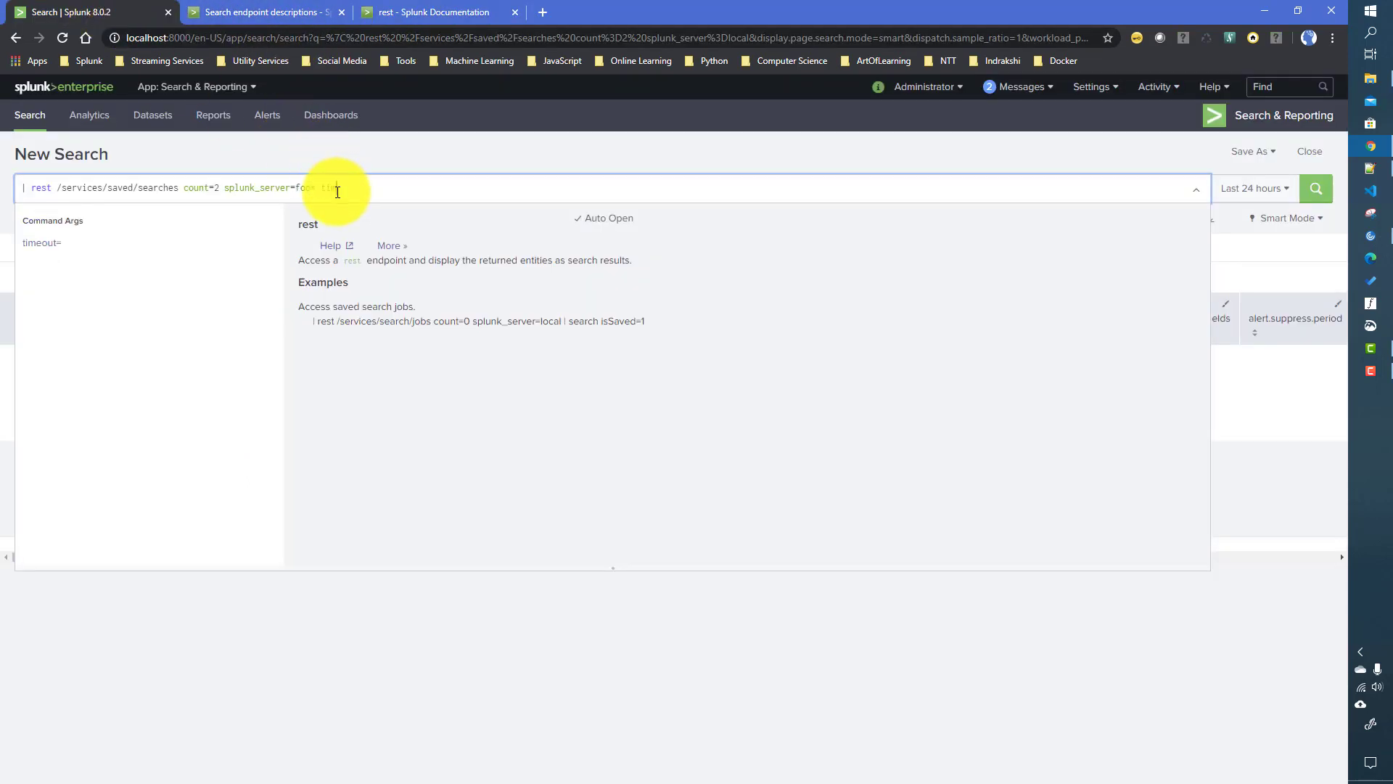
pyautogui.write('eout=')
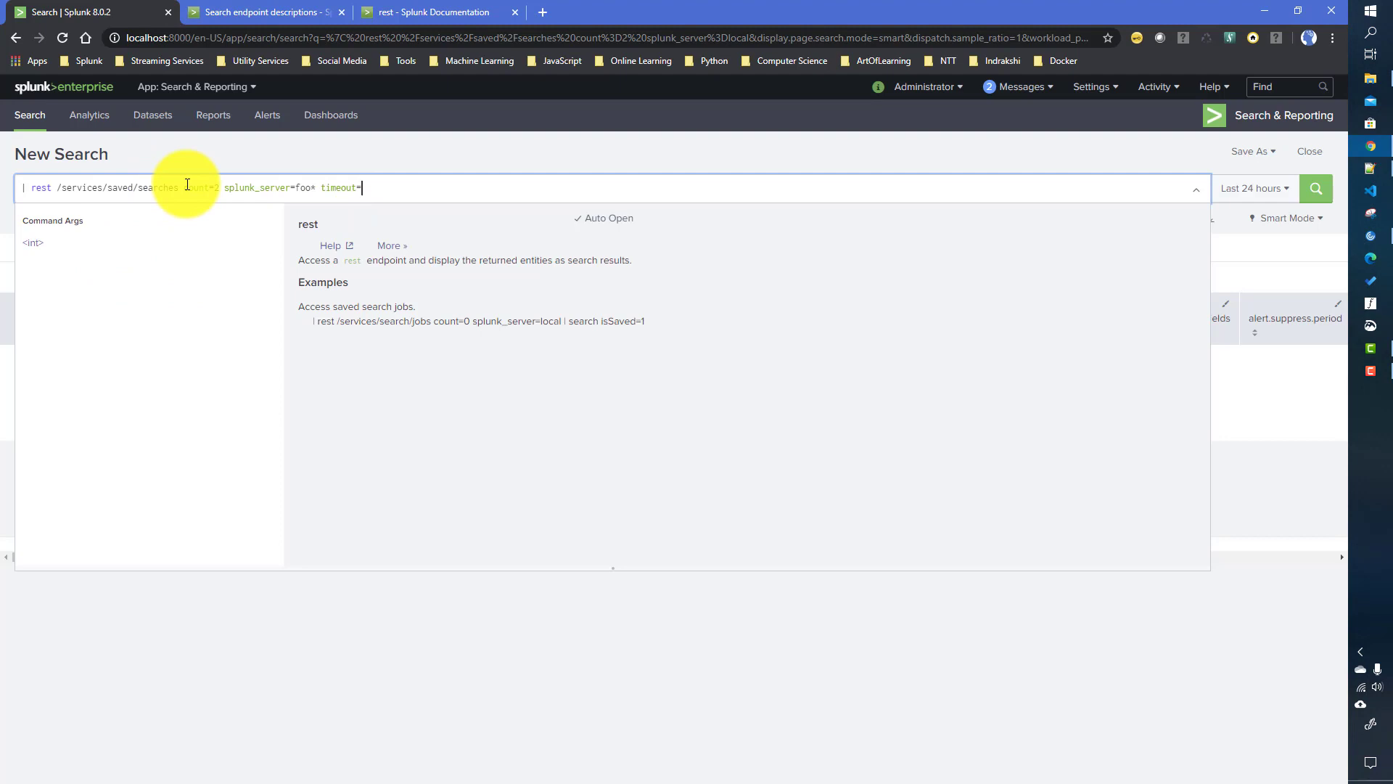
pyautogui.write('0')
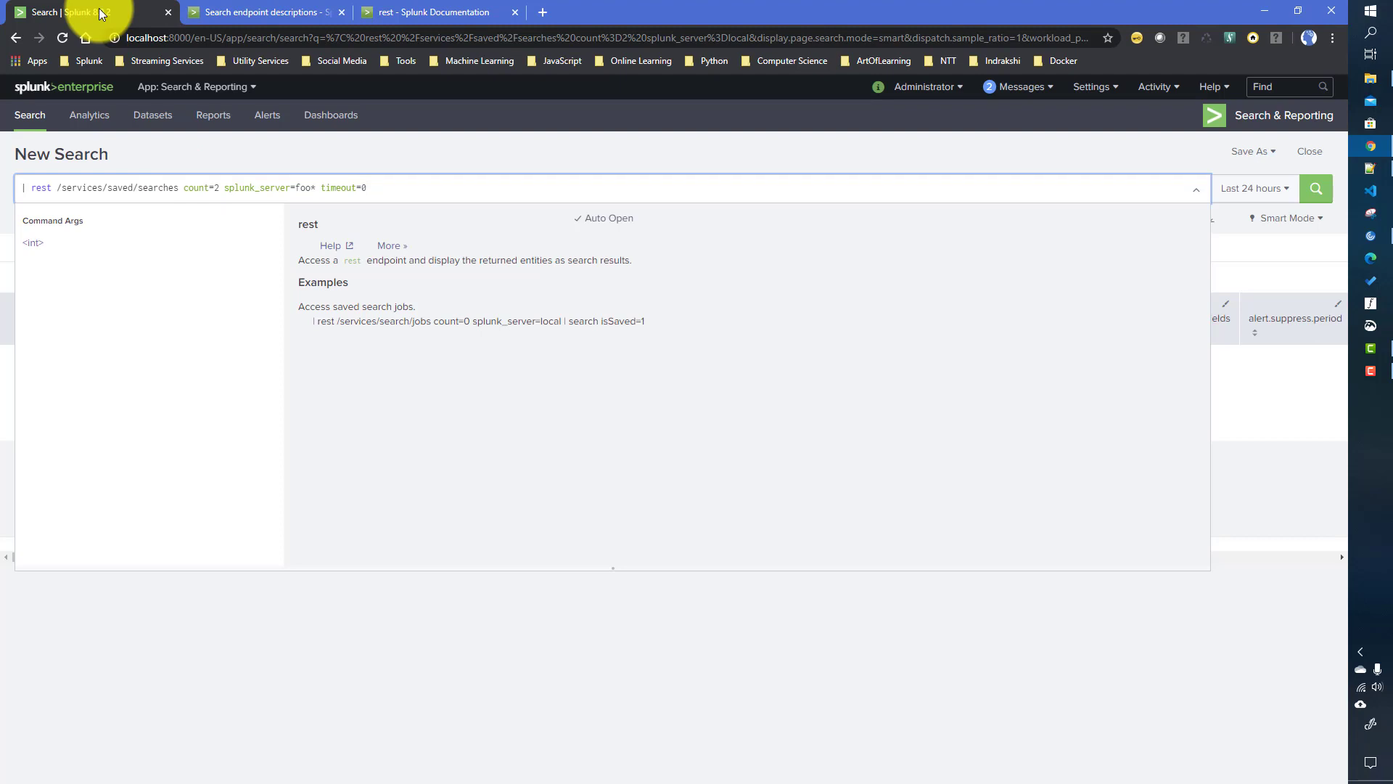
# Step: Remove the count, splunk_server and timeout arguments so the query is only "| rest /services/saved/searches"
pyautogui.press('BackSpace')
pyautogui.press('BackSpace')
pyautogui.press('BackSpace')
pyautogui.press('BackSpace')
pyautogui.press('BackSpace')
pyautogui.press('BackSpace')
pyautogui.press('BackSpace')
pyautogui.press('BackSpace')
pyautogui.press('BackSpace')
pyautogui.press('BackSpace')
pyautogui.press('BackSpace')
pyautogui.press('BackSpace')
pyautogui.press('BackSpace')
pyautogui.press('BackSpace')
pyautogui.press('BackSpace')
pyautogui.press('BackSpace')
pyautogui.press('BackSpace')
pyautogui.press('BackSpace')
pyautogui.press('BackSpace')
pyautogui.press('BackSpace')
pyautogui.press('BackSpace')
pyautogui.press('BackSpace')
pyautogui.press('BackSpace')
pyautogui.press('BackSpace')
pyautogui.press('BackSpace')
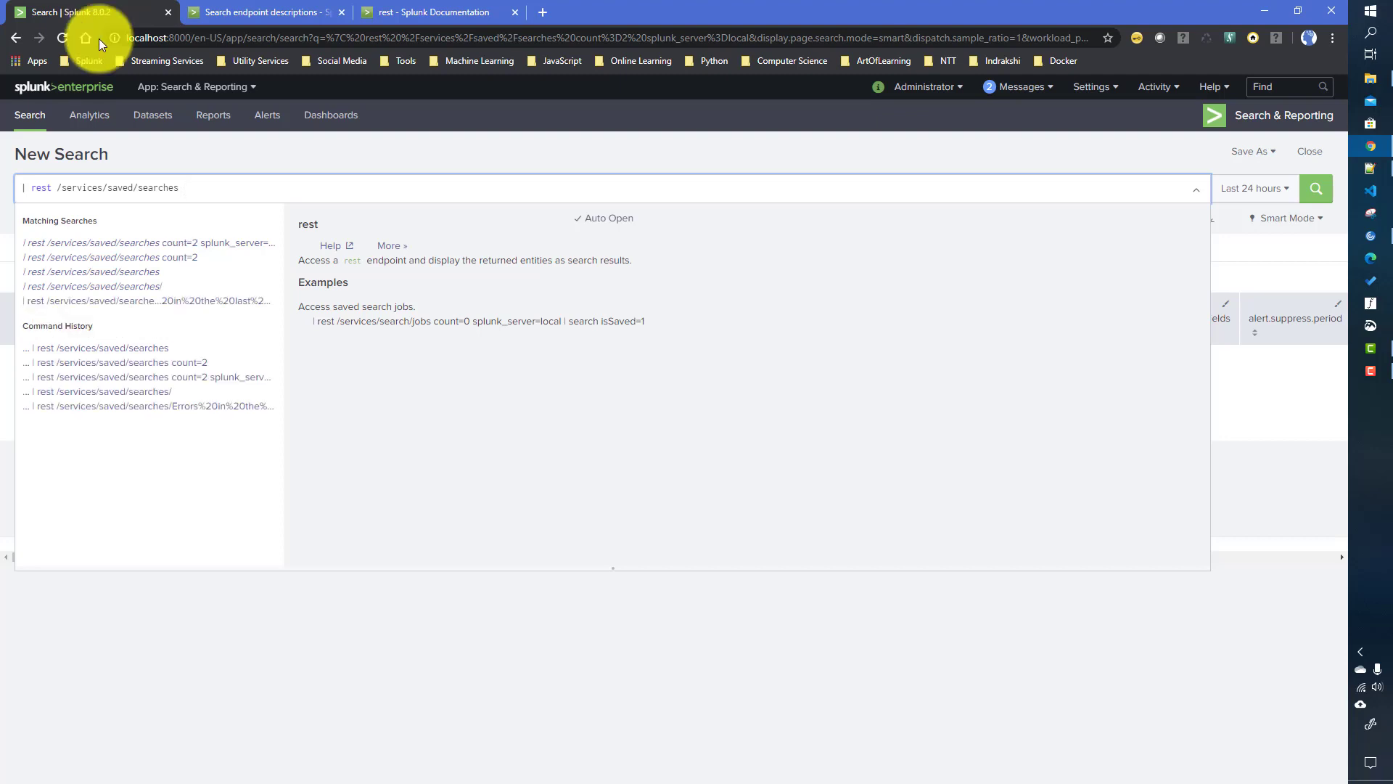
# Step: Change the endpoint path to /servicesNS/-/-/saved/searches and run the search
pyautogui.click(103, 187)
pyautogui.write('NS/-')
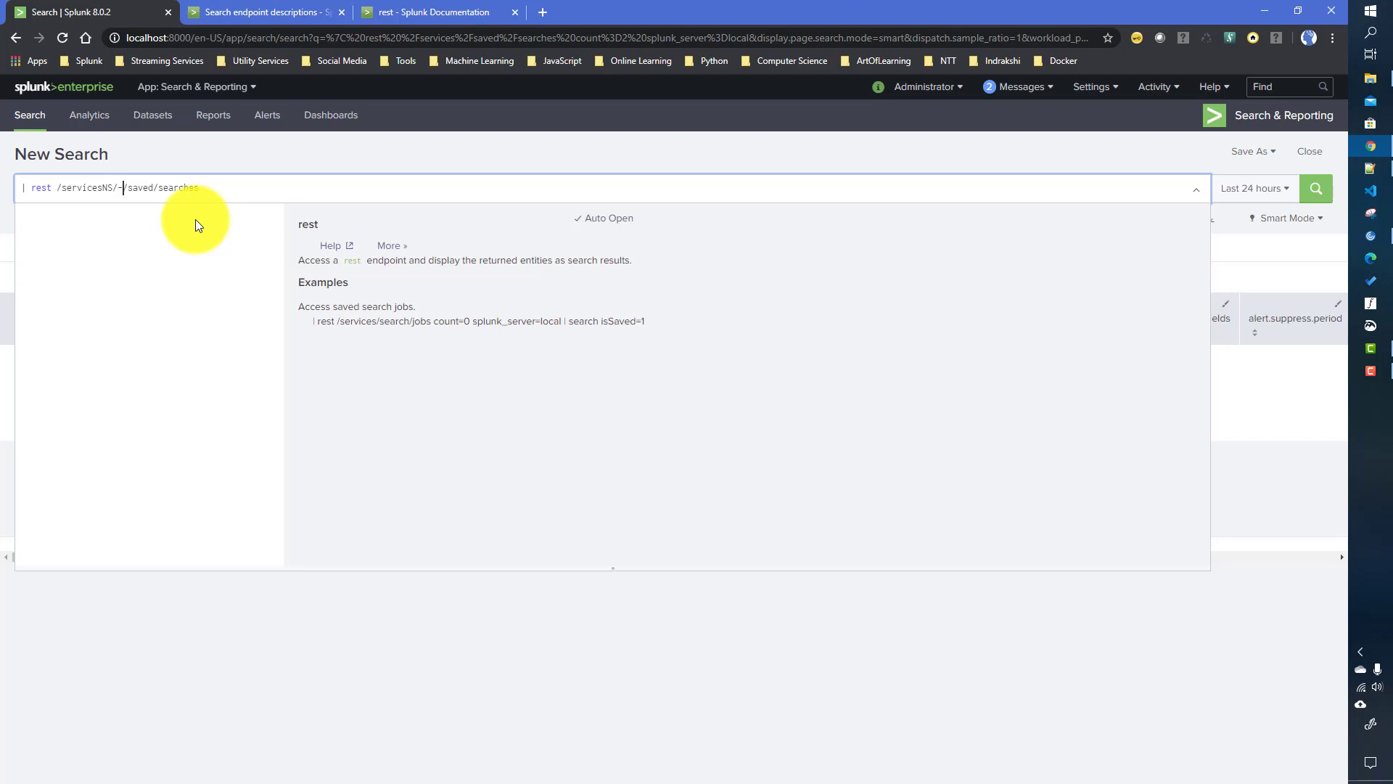
pyautogui.write('/-')
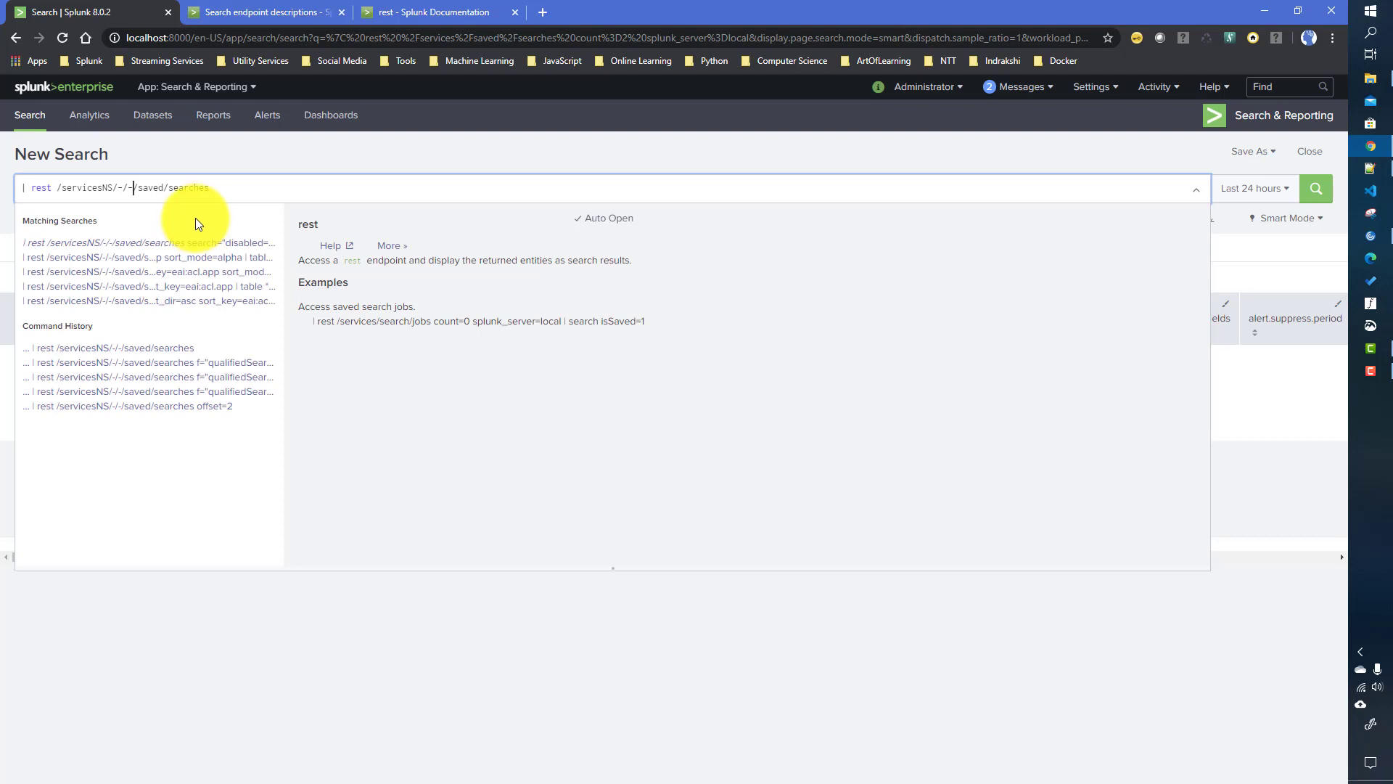
pyautogui.click(234, 196)
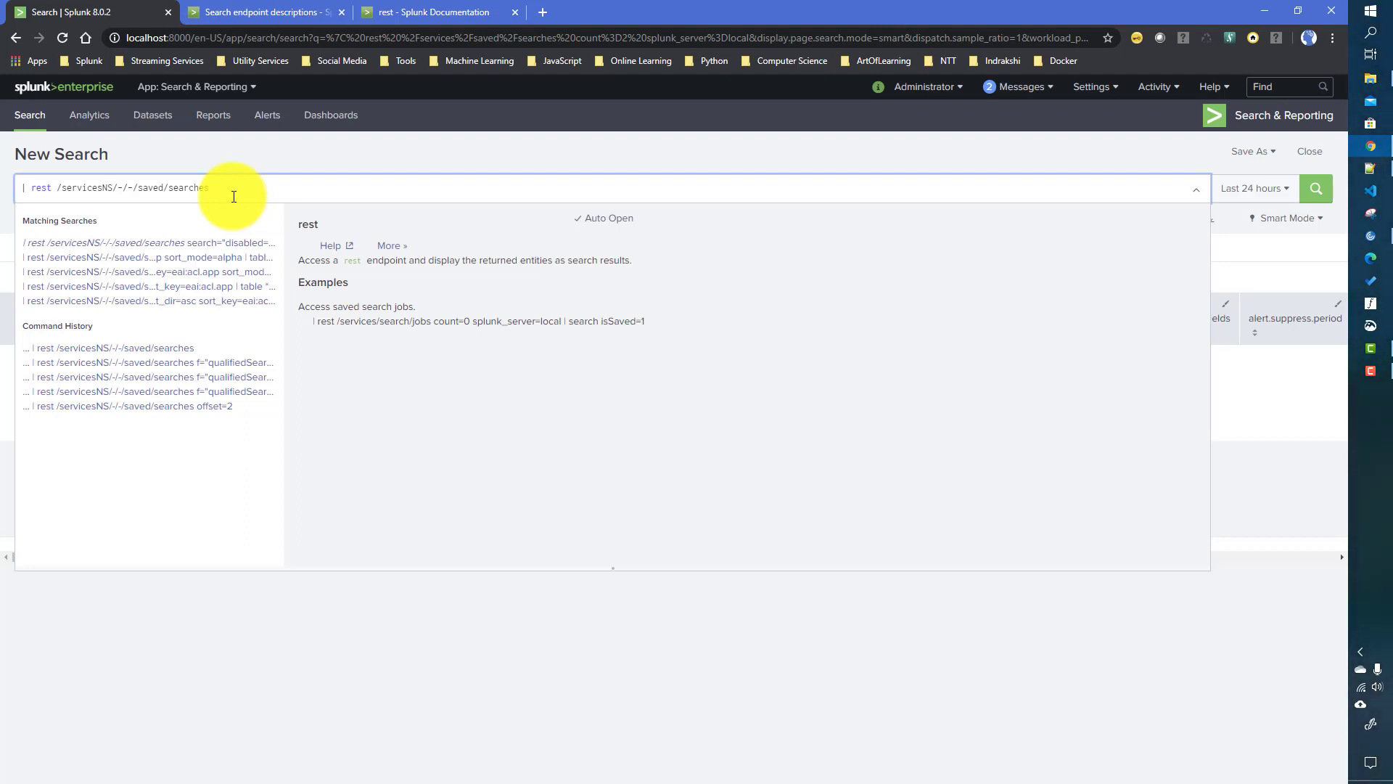
pyautogui.press('Return')
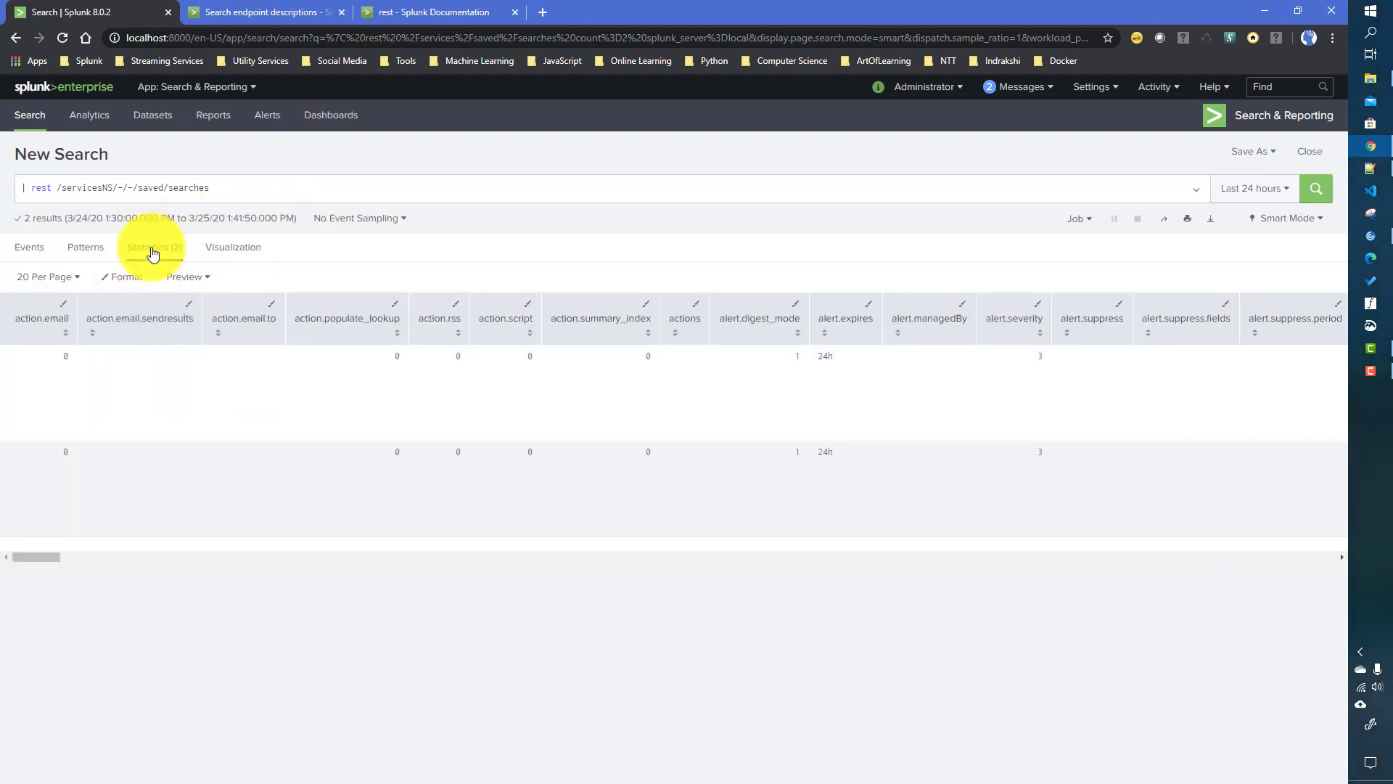
pyautogui.click(228, 191)
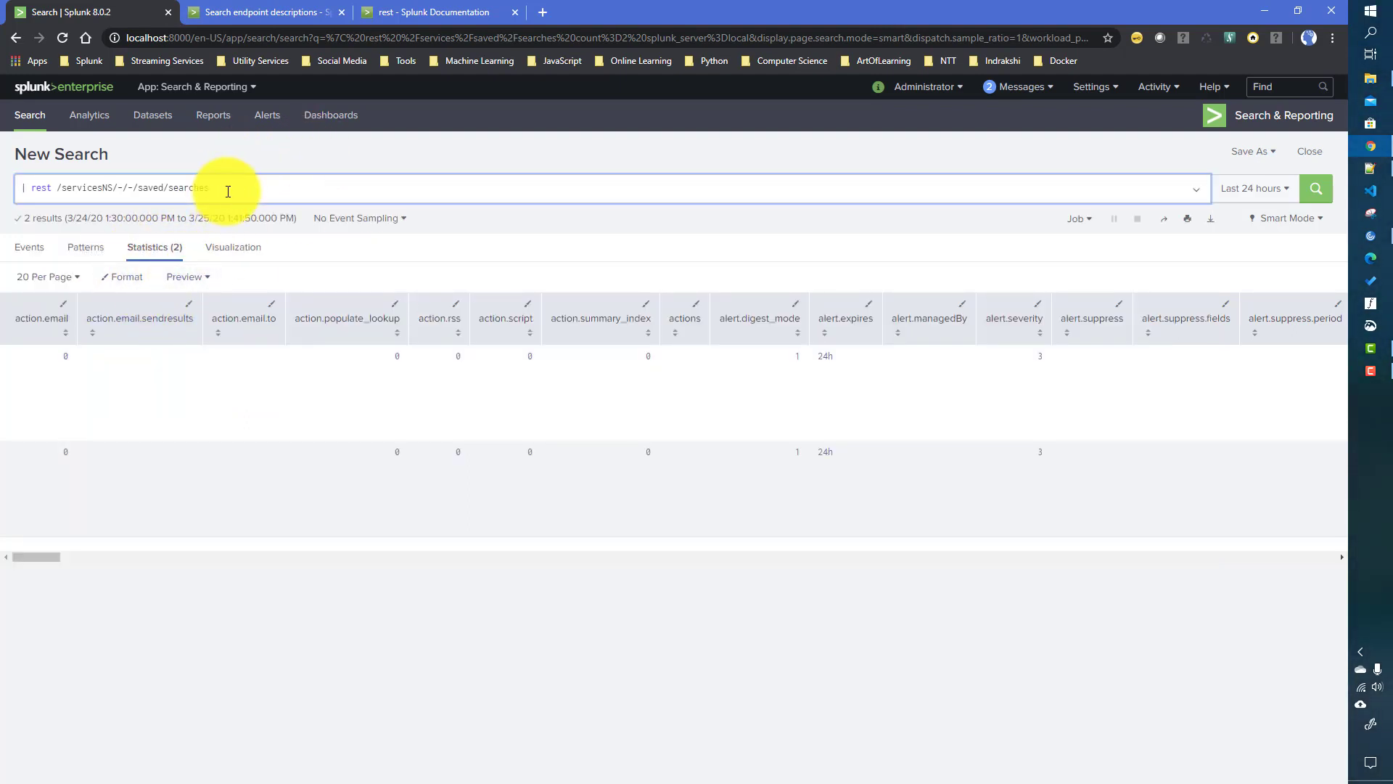
pyautogui.press('Return')
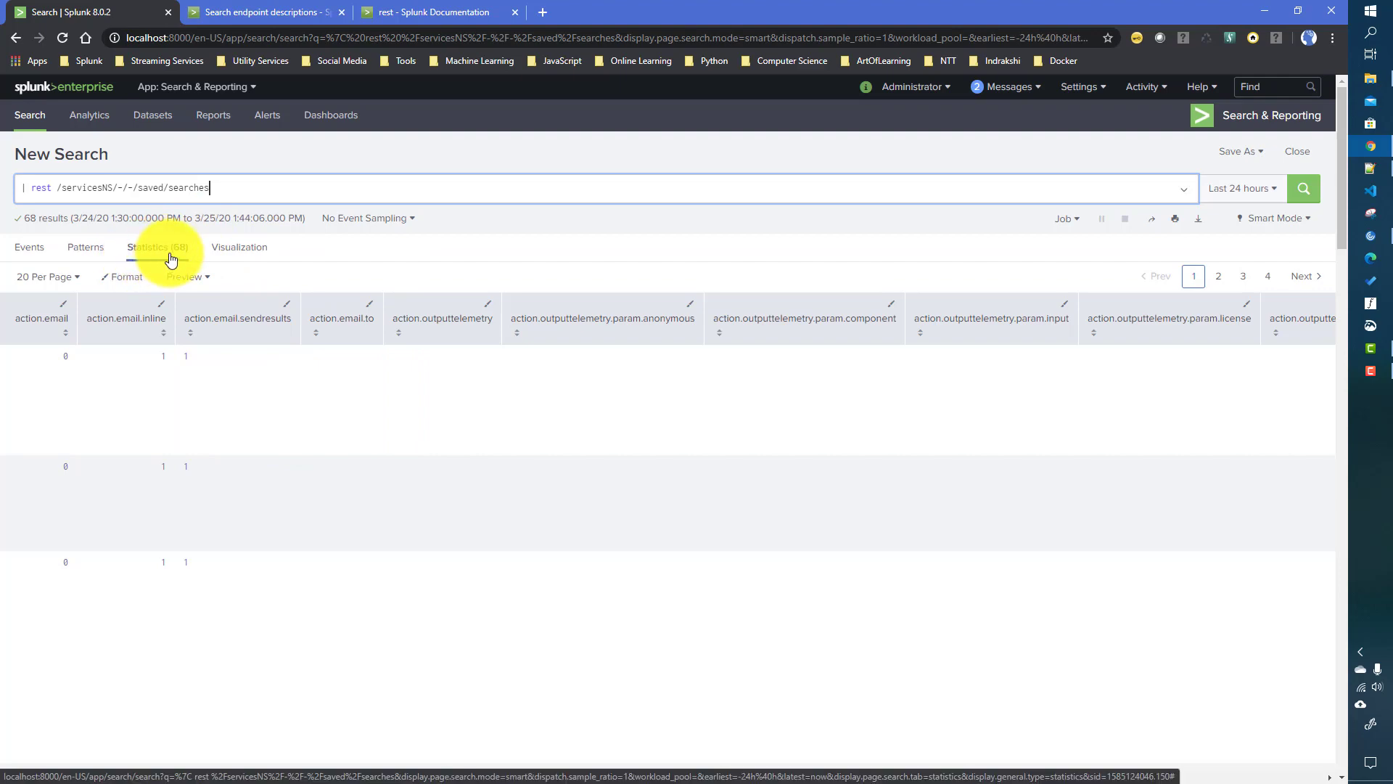
# Step: Examine the splunk_server, title and qualifiedSearch result columns, and the servicesNS and hyphen segments of the endpoint path
pyautogui.moveTo(24, 775); pyautogui.dragTo(1339, 775)
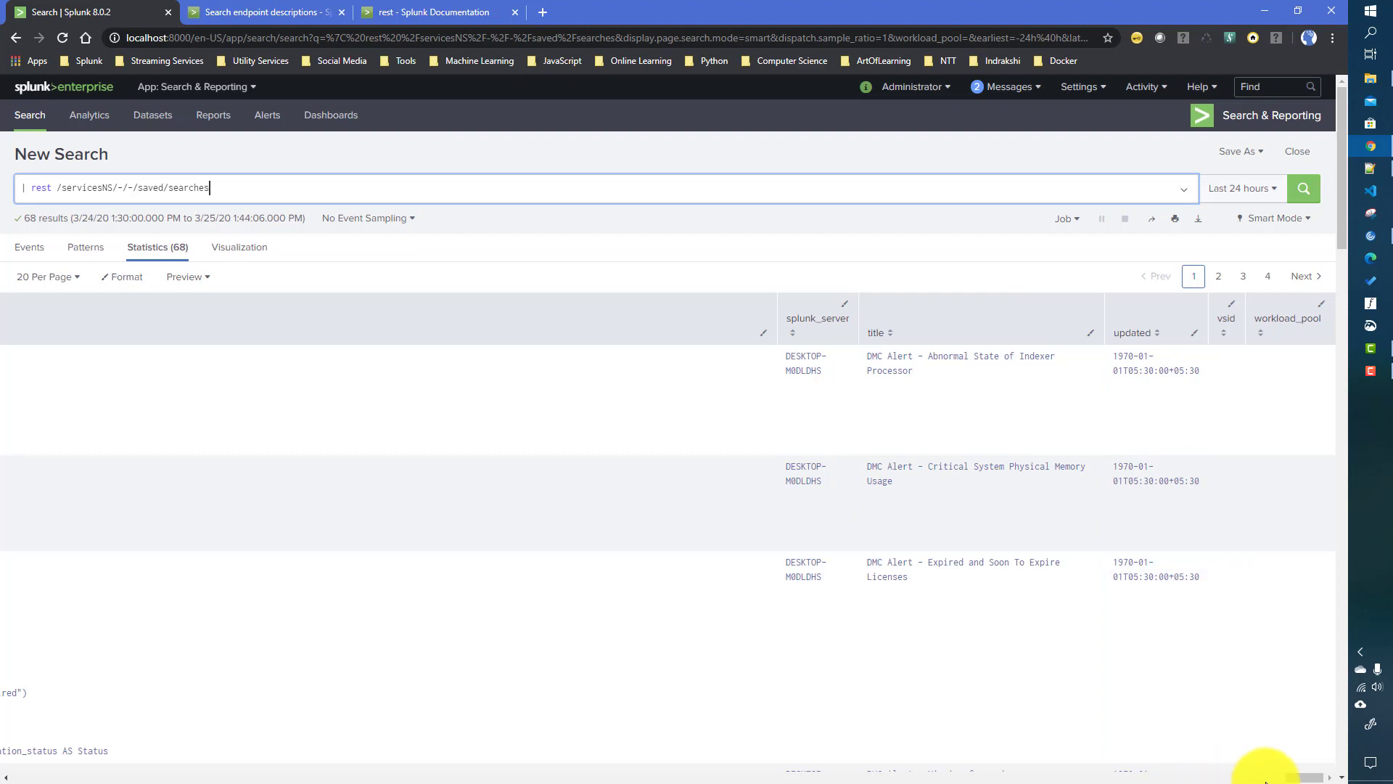
pyautogui.moveTo(1299, 779); pyautogui.dragTo(1190, 779)
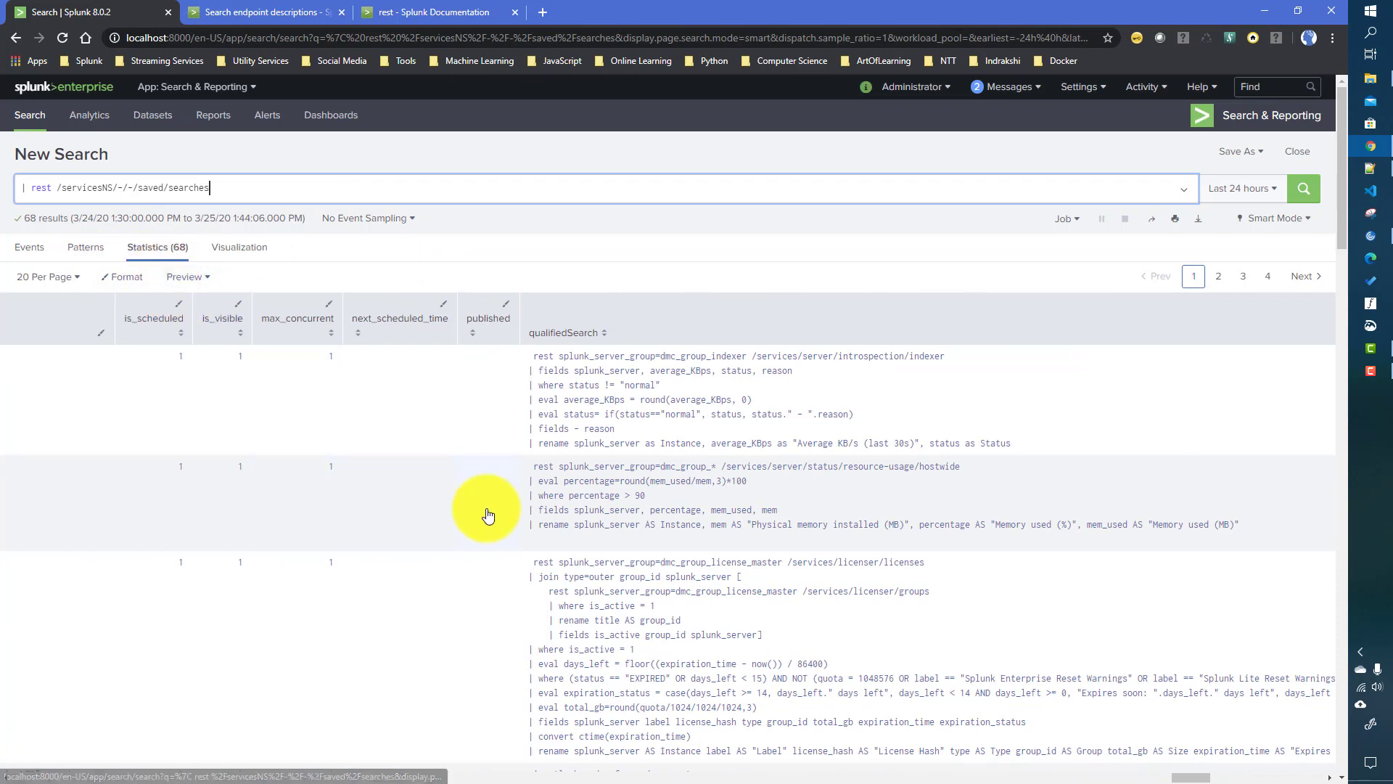
pyautogui.click(116, 188)
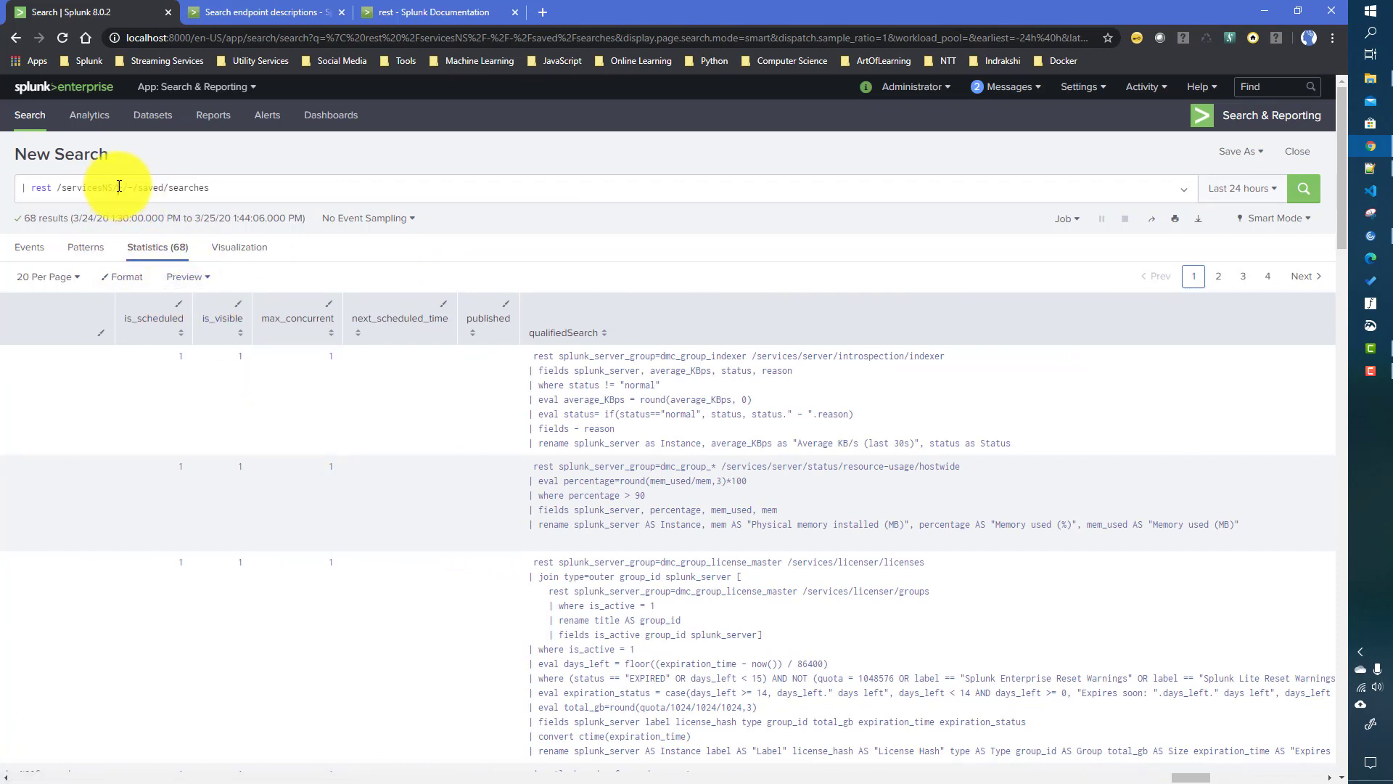
pyautogui.doubleClick(96, 185)
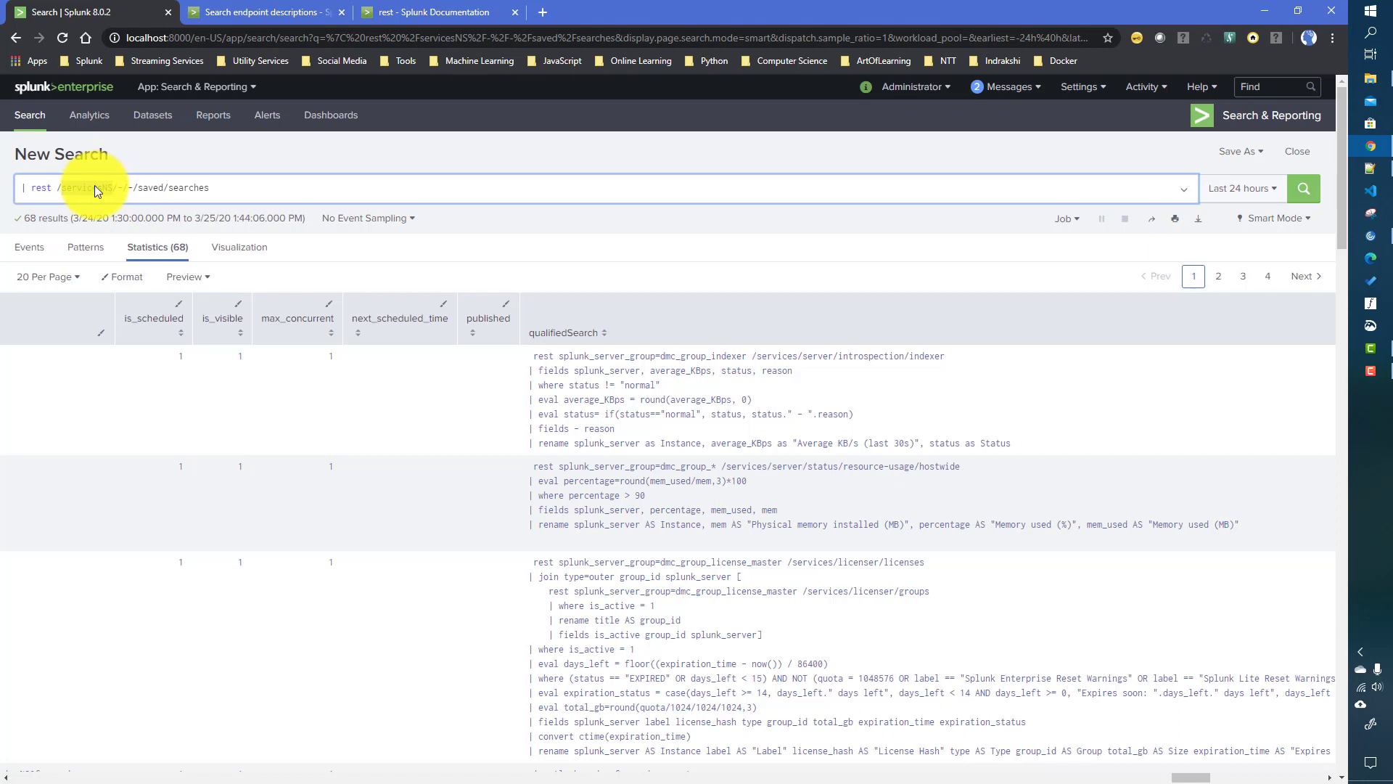
pyautogui.click(113, 187)
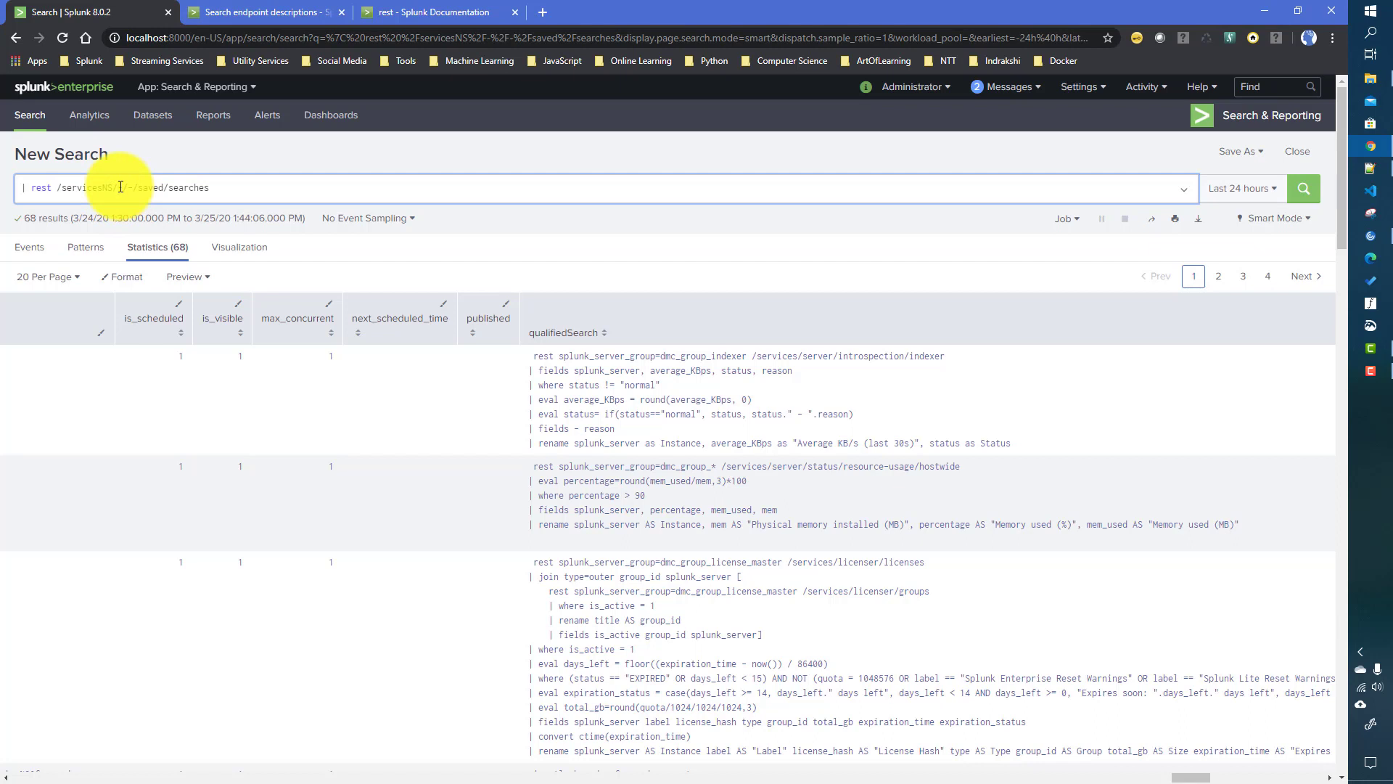
pyautogui.click(127, 186)
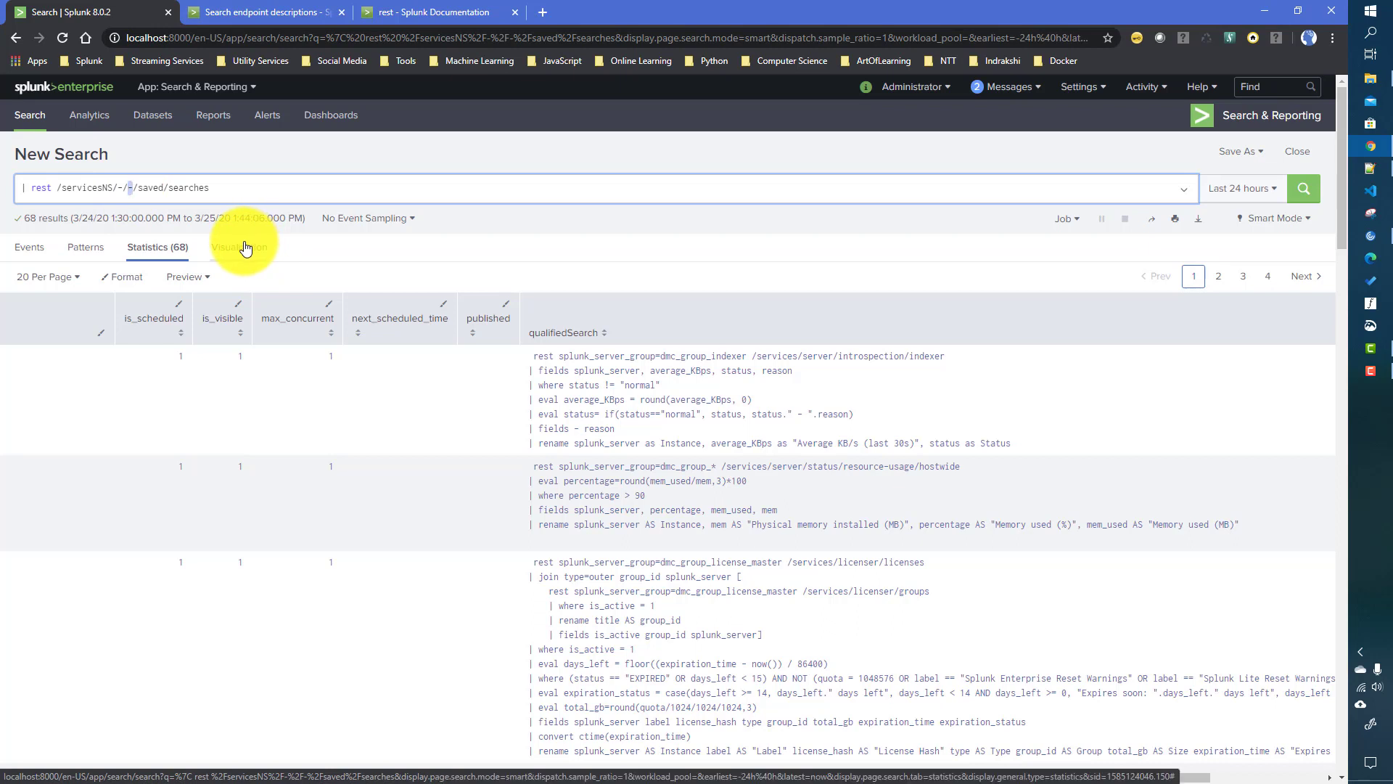
# Step: Append a "| table *app" line to the rest query, run the search, and review the returned app columns
pyautogui.click(241, 181)
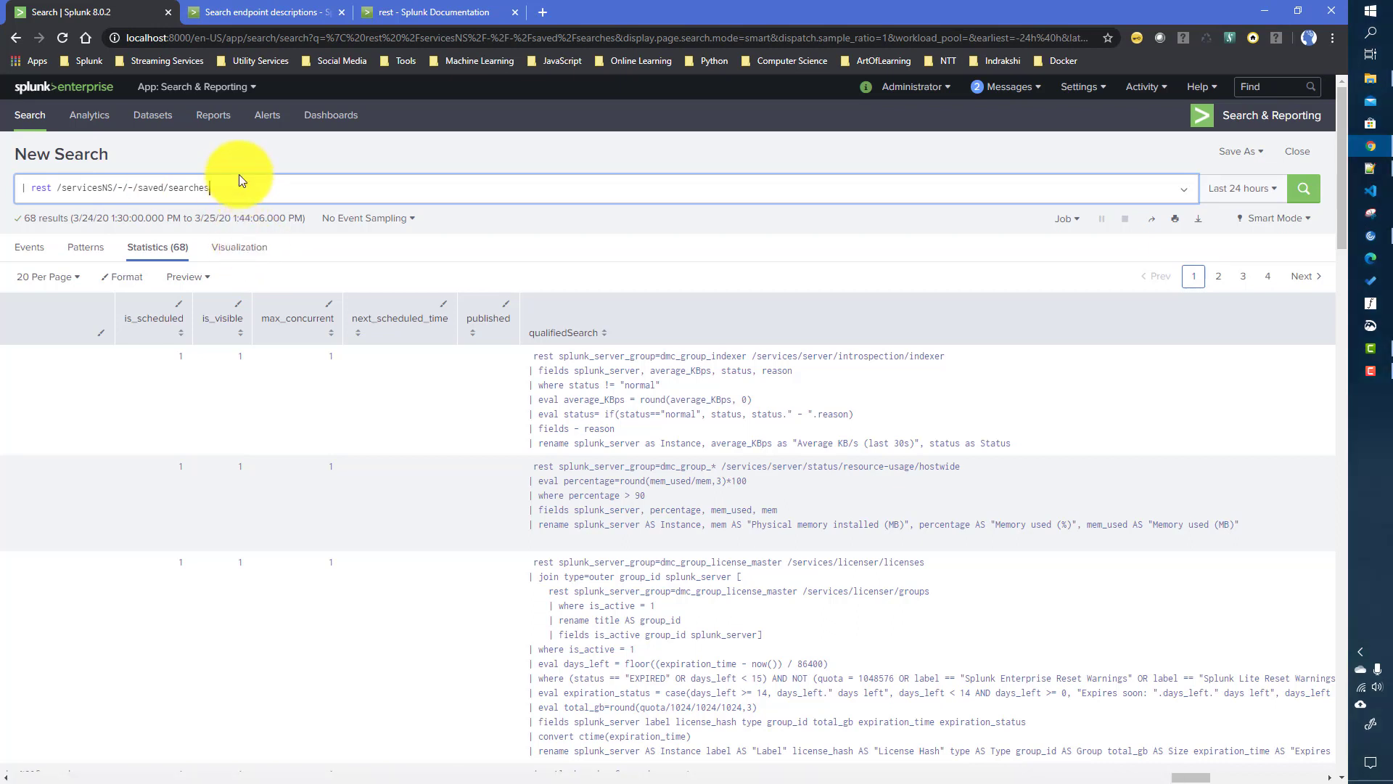
pyautogui.write('| tabk')
pyautogui.press('BackSpace')
pyautogui.press('BackSpace')
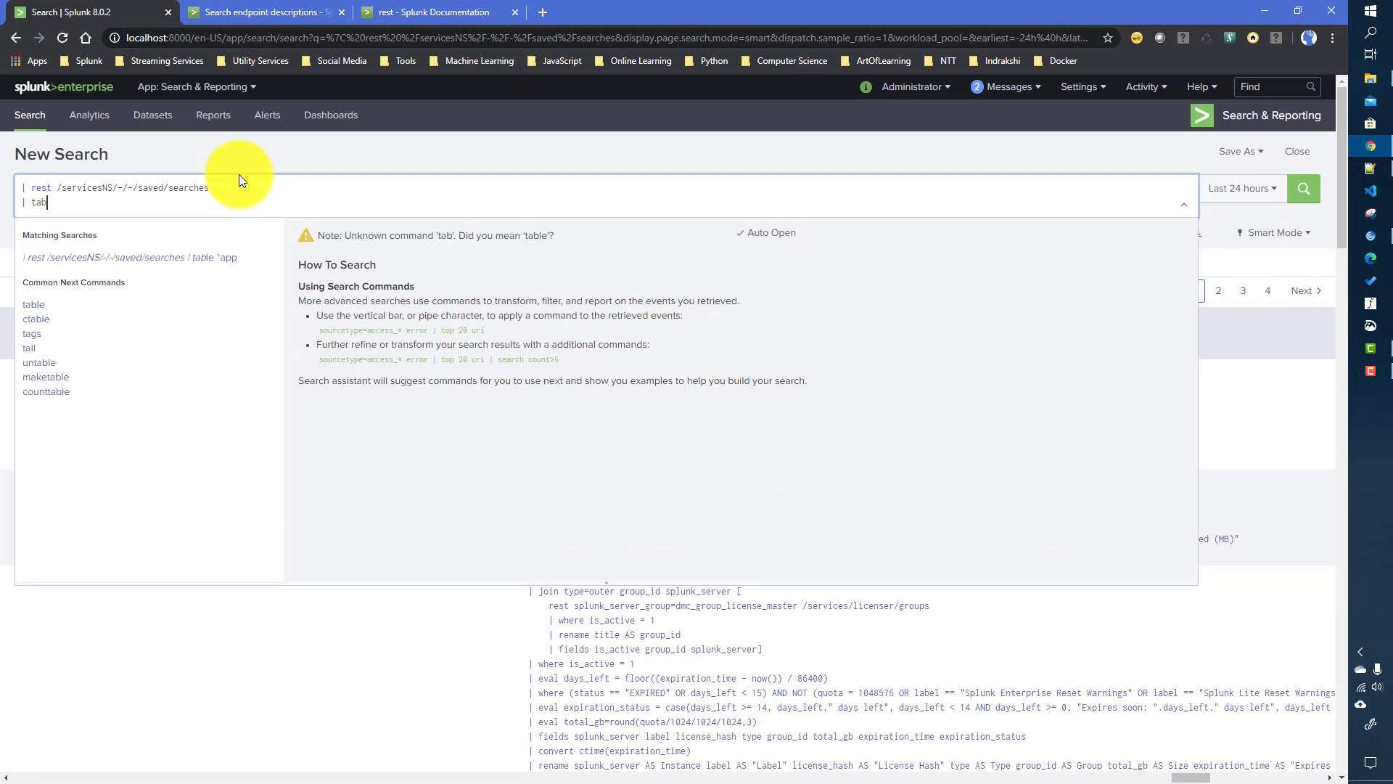
pyautogui.write('le ')
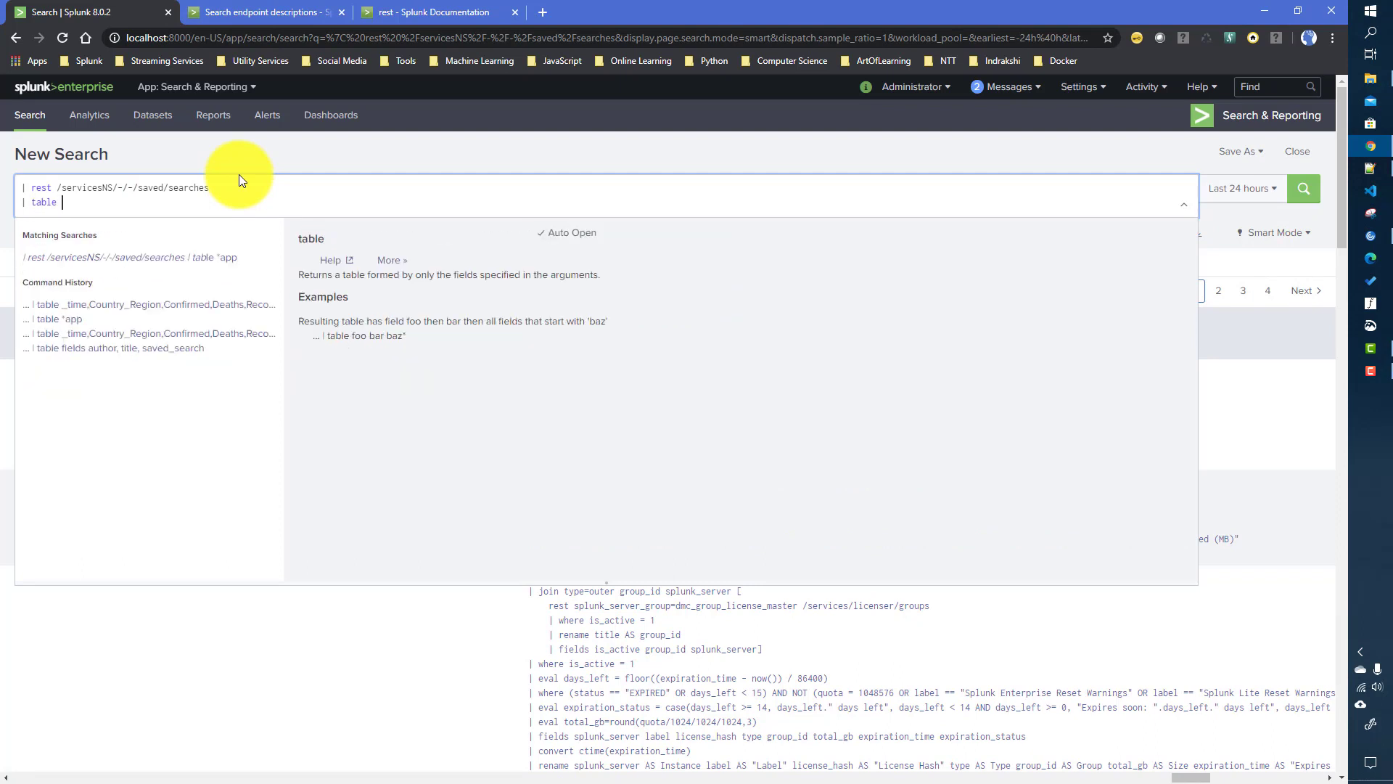
pyautogui.write('*app')
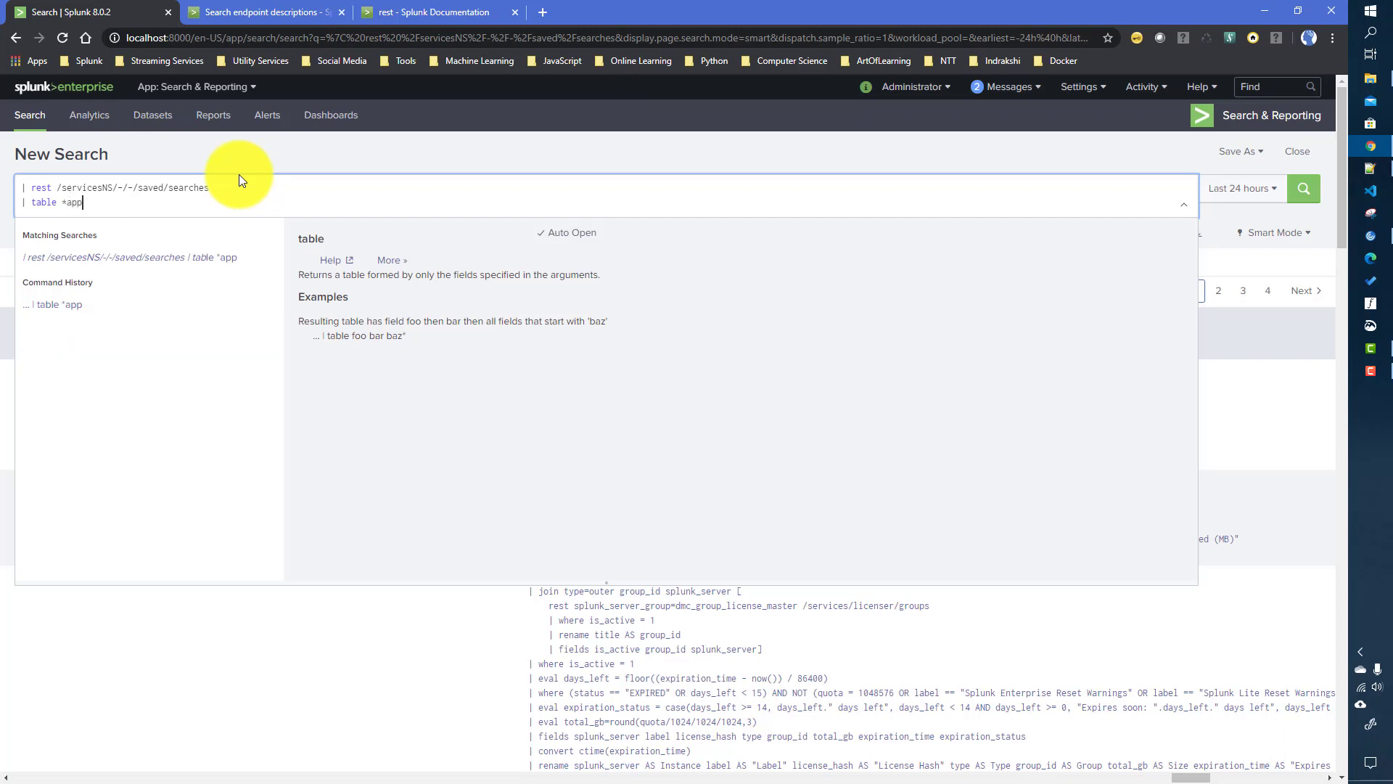
pyautogui.press('Return')
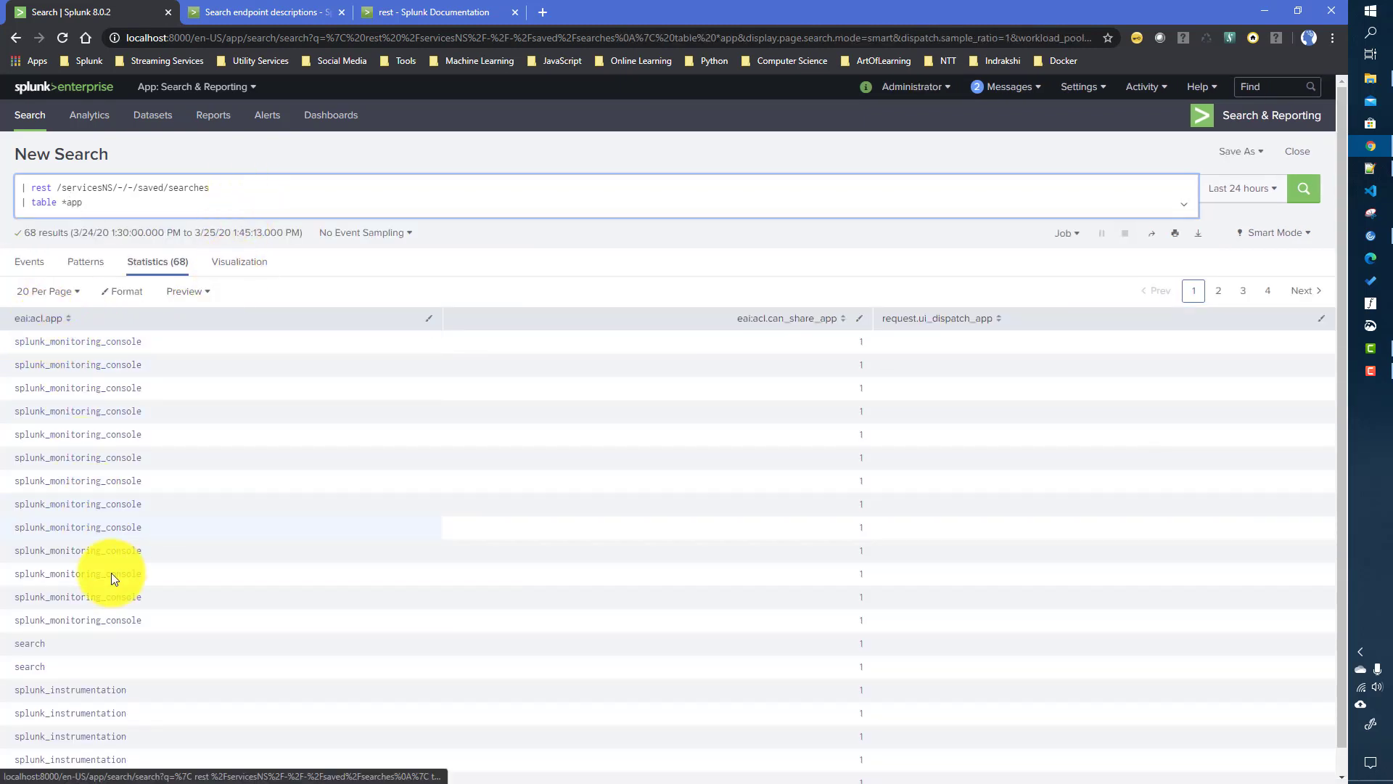
pyautogui.scroll(-1, 223, 568)
pyautogui.scroll(-1, 223, 568)
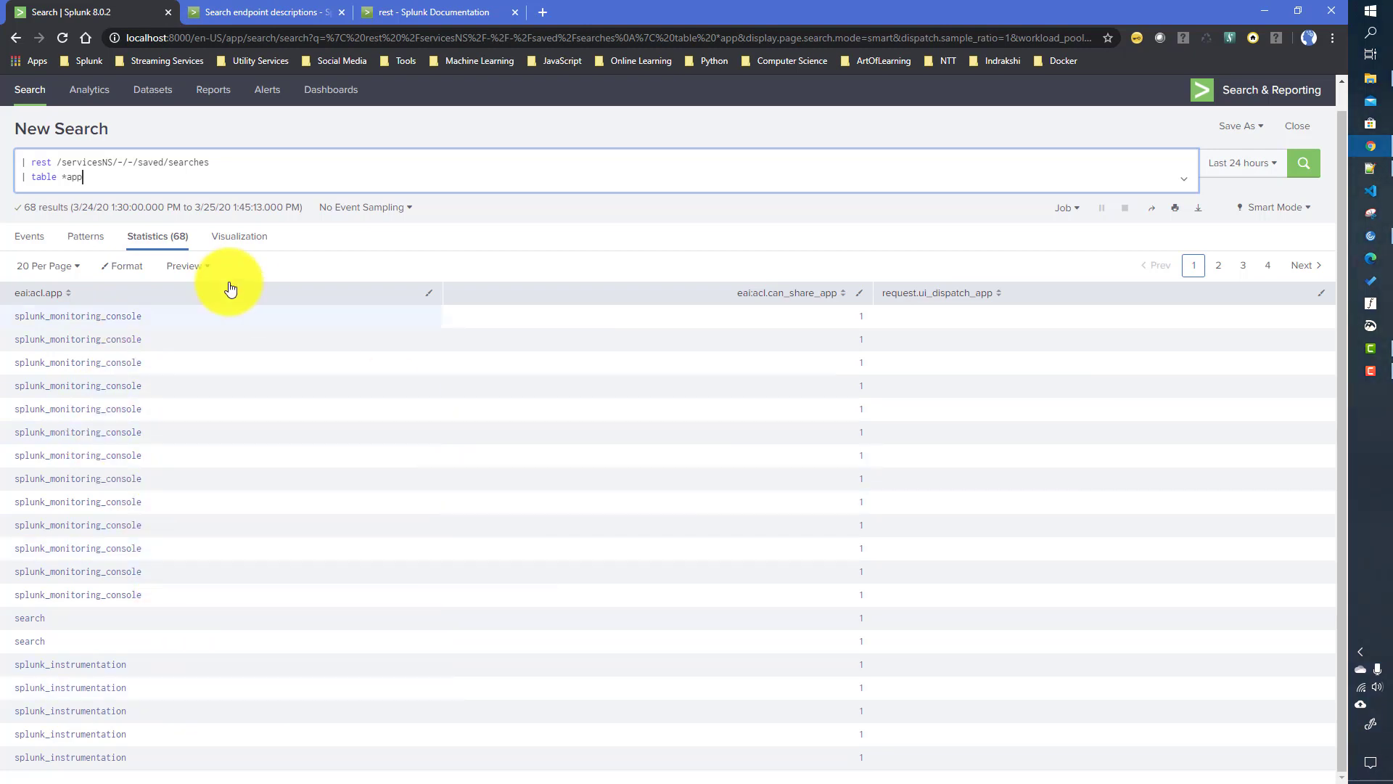
# Step: Remove the table line from the query and rerun "| rest /servicesNS/-/-/saved/searches"
pyautogui.moveTo(85, 182); pyautogui.dragTo(17, 180)
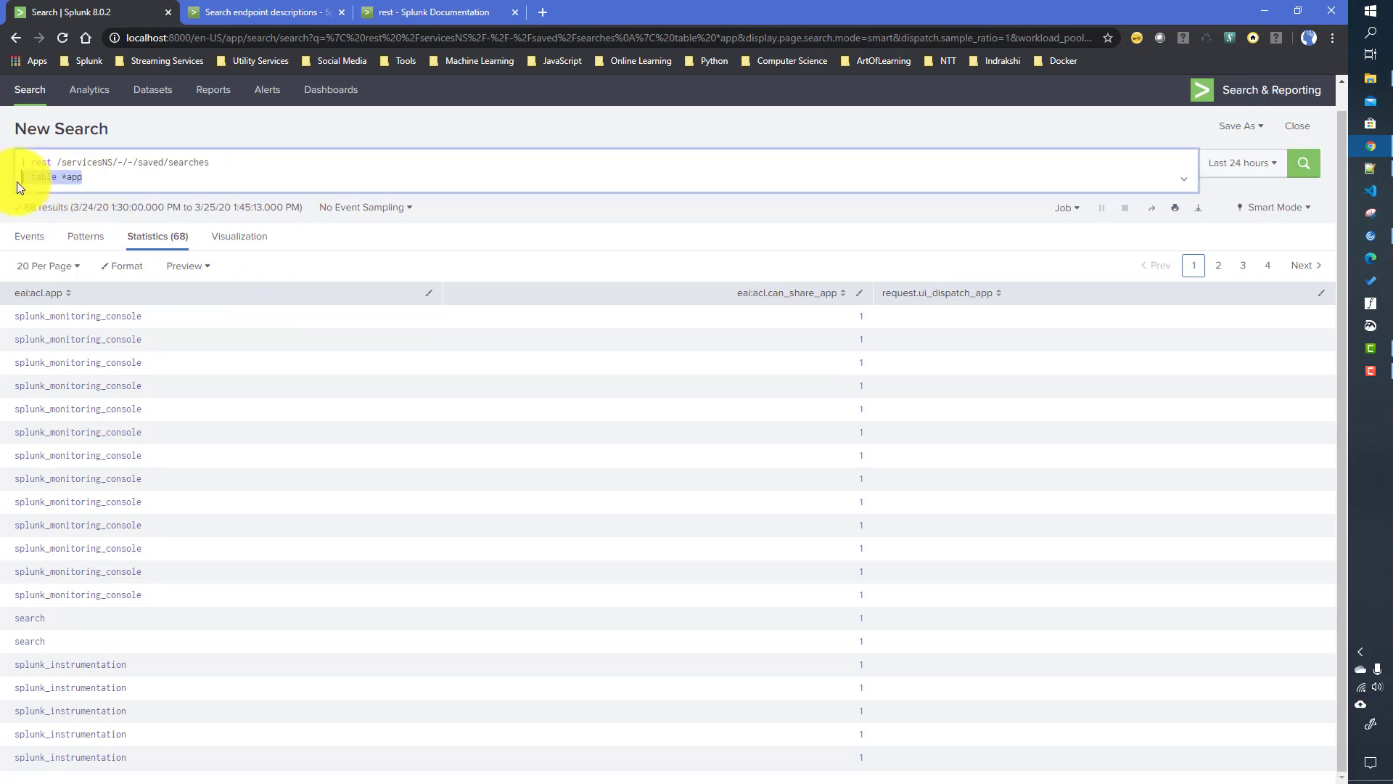
pyautogui.press('BackSpace')
pyautogui.press('BackSpace')
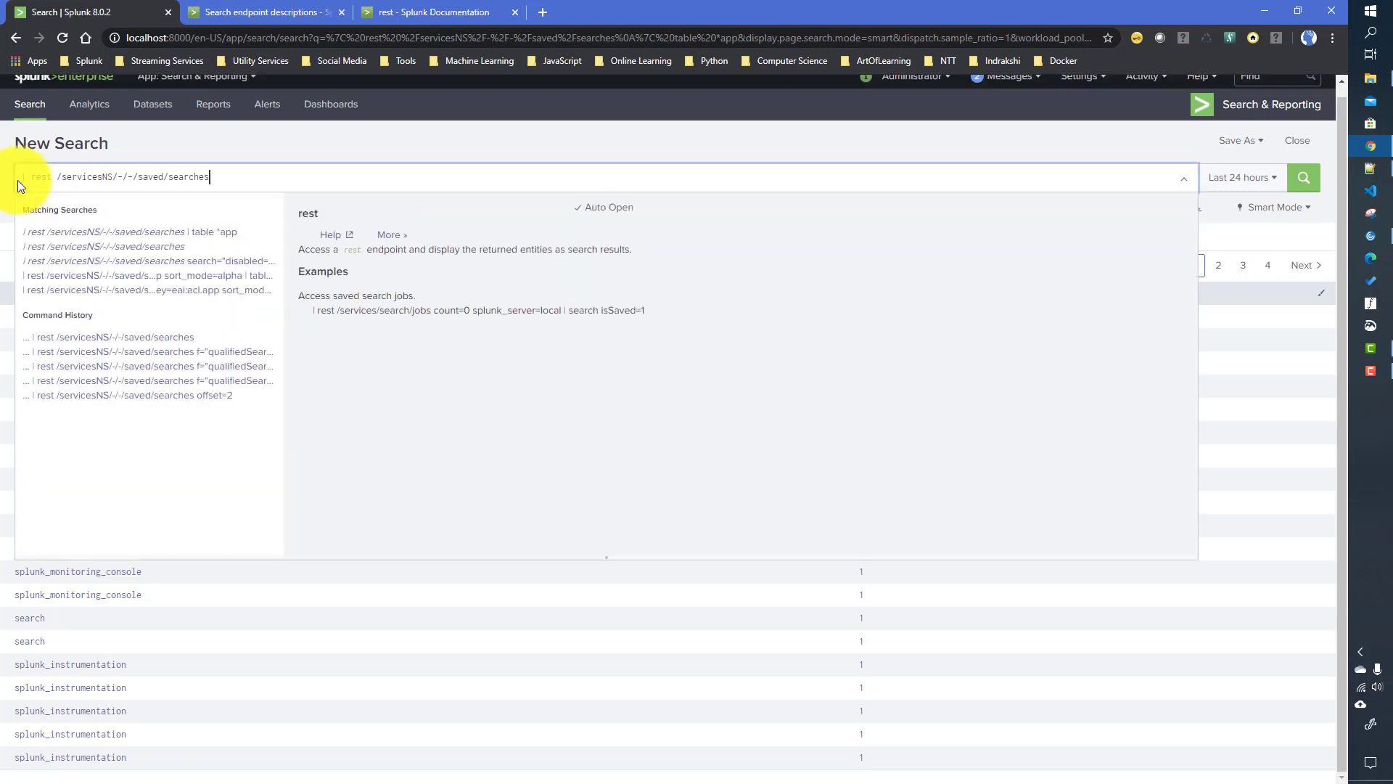
pyautogui.press('Return')
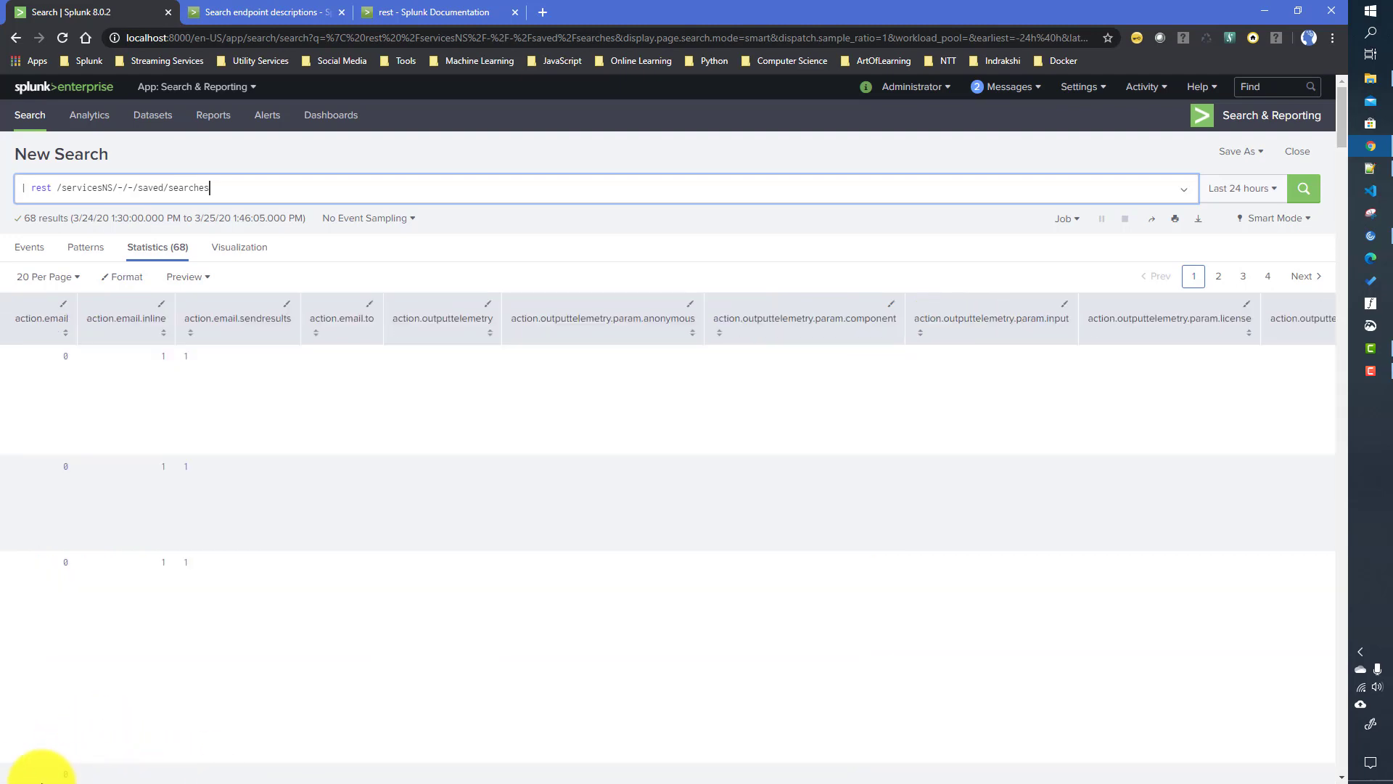
# Step: Append the encoded saved search name from the first result's id, DMC%20Alert%20-%20Abnormal%20State%20of%20Indexer%20Processor, to the endpoint path and run the search
pyautogui.moveTo(15, 777); pyautogui.dragTo(1172, 777)
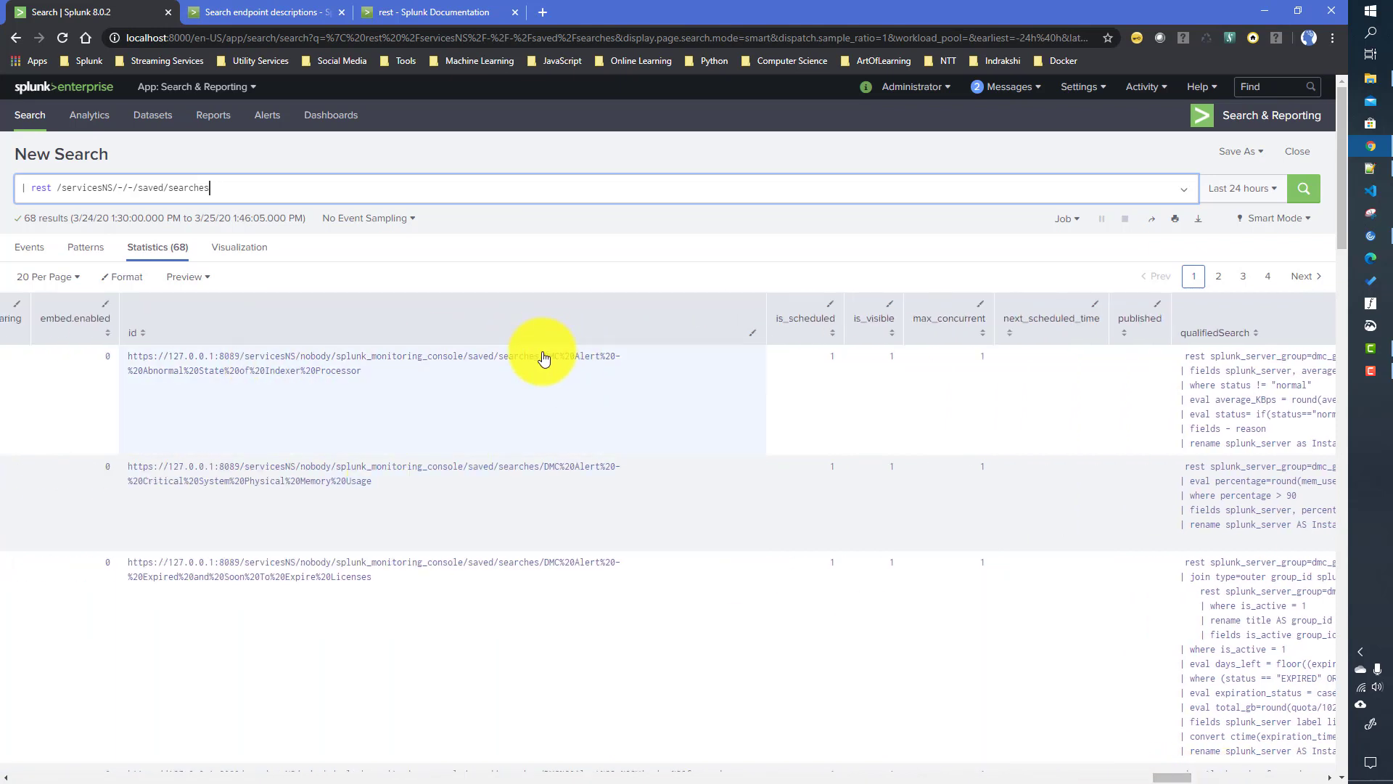
pyautogui.moveTo(546, 361); pyautogui.dragTo(551, 378)
pyautogui.hotkey('ctrl', 'c')
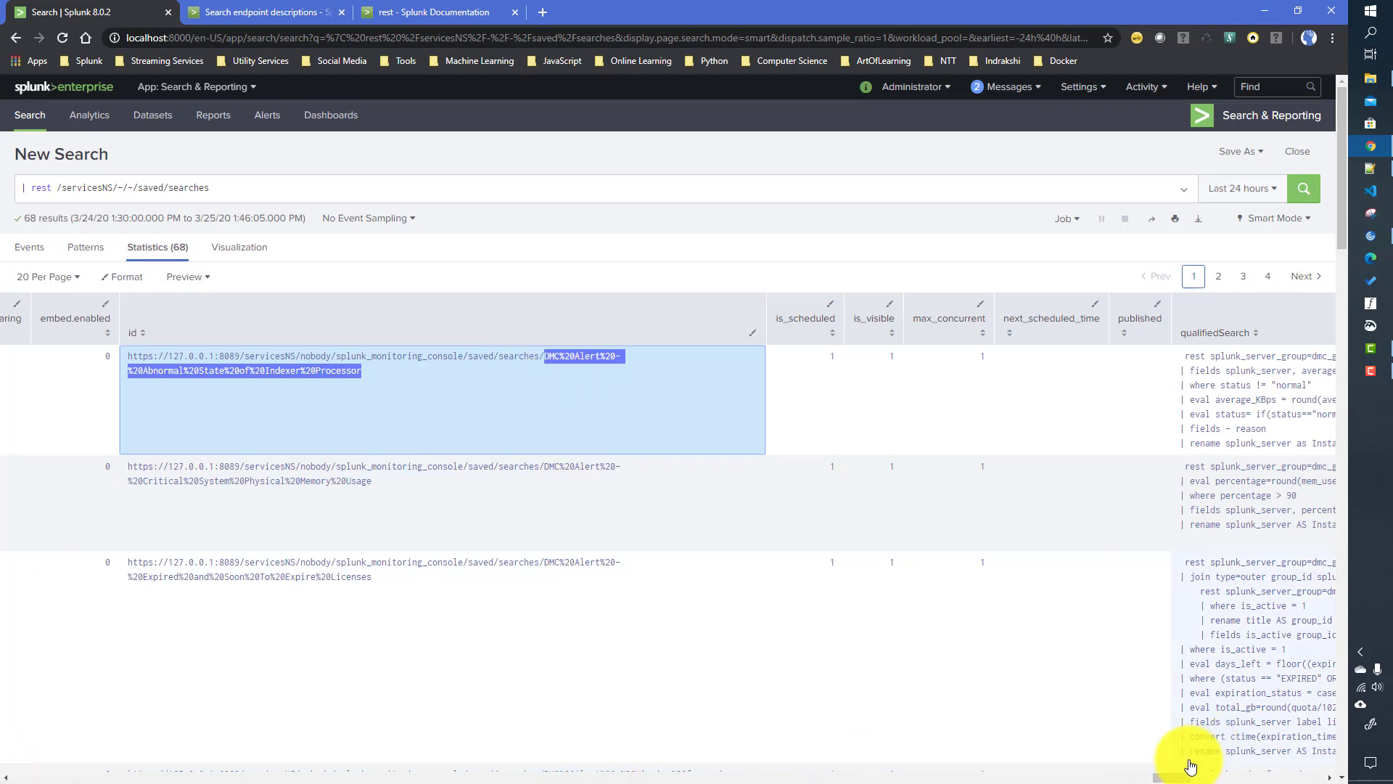
pyautogui.moveTo(1175, 777); pyautogui.dragTo(1306, 778)
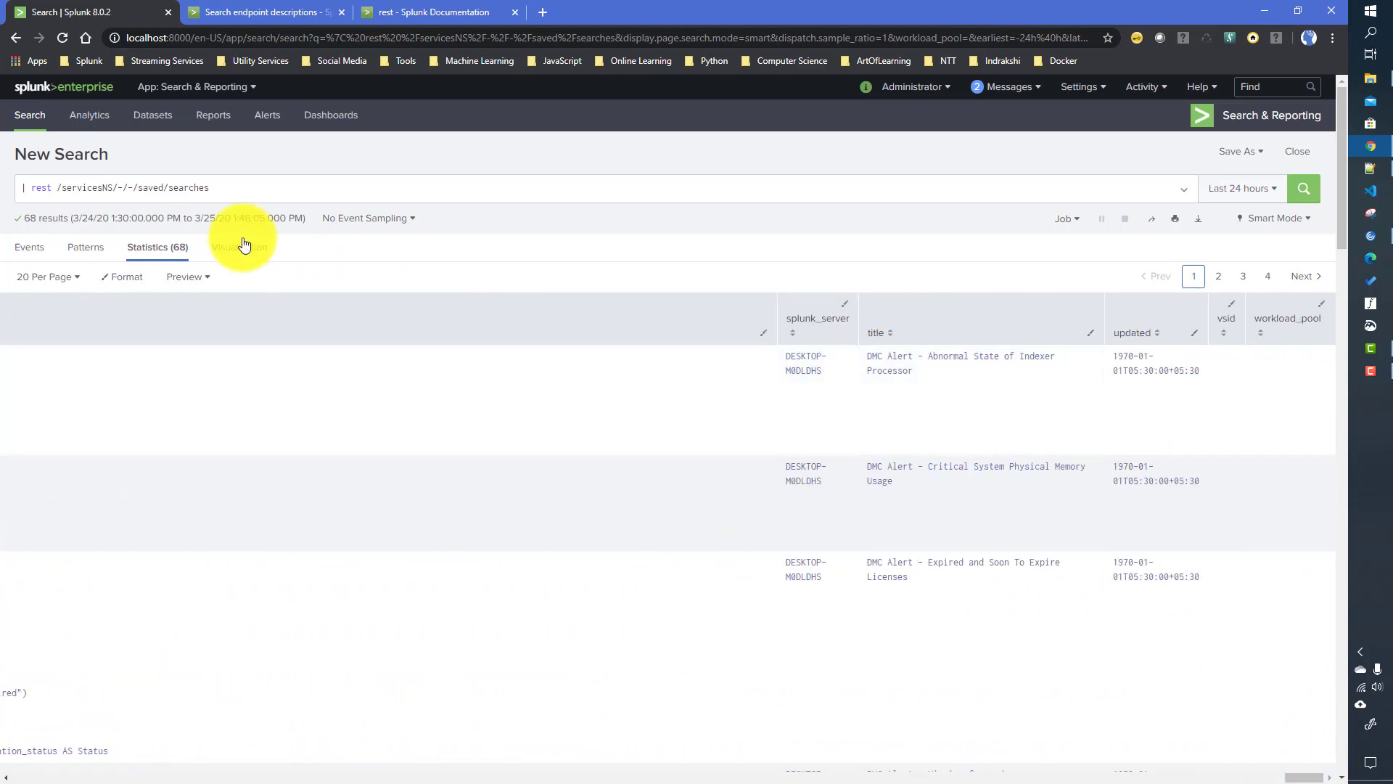
pyautogui.click(228, 188)
pyautogui.write('/')
pyautogui.hotkey('ctrl', 'v')
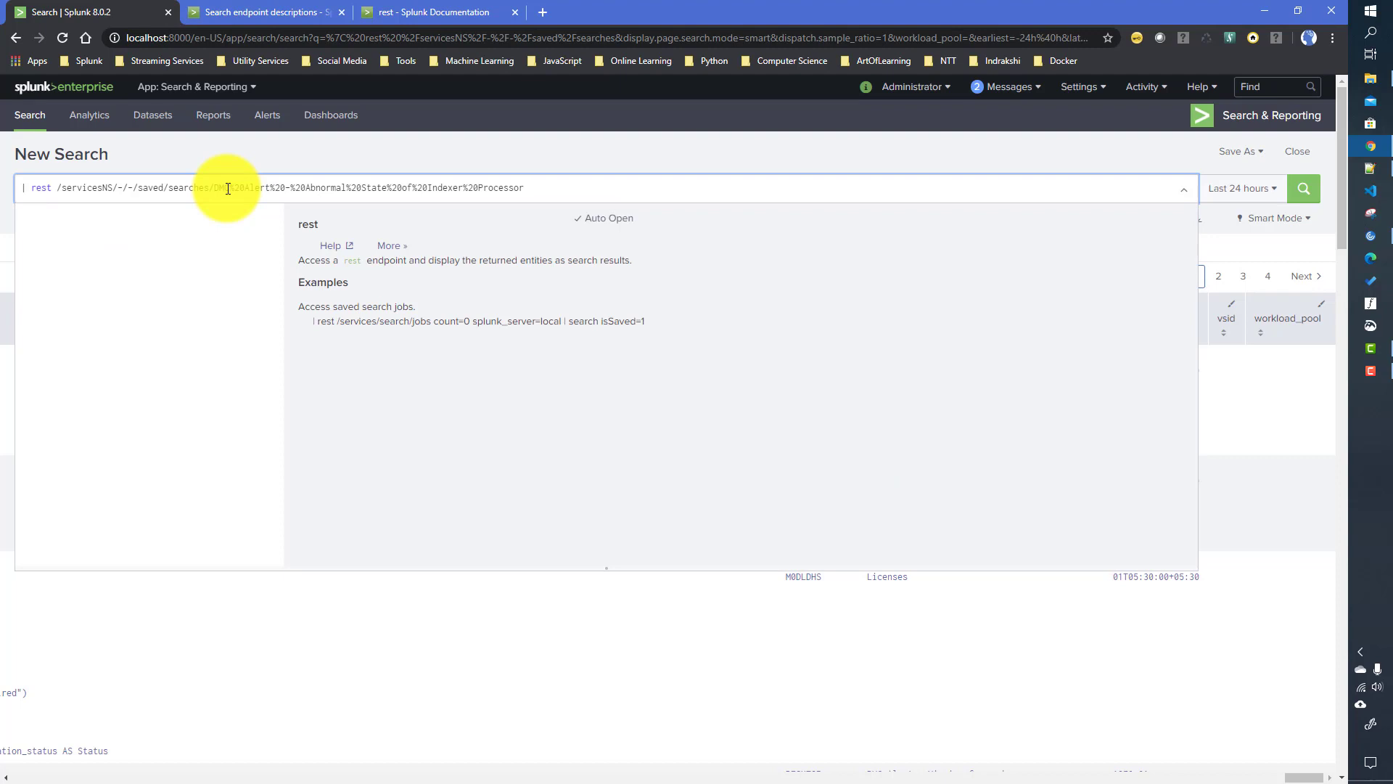
pyautogui.press('Return')
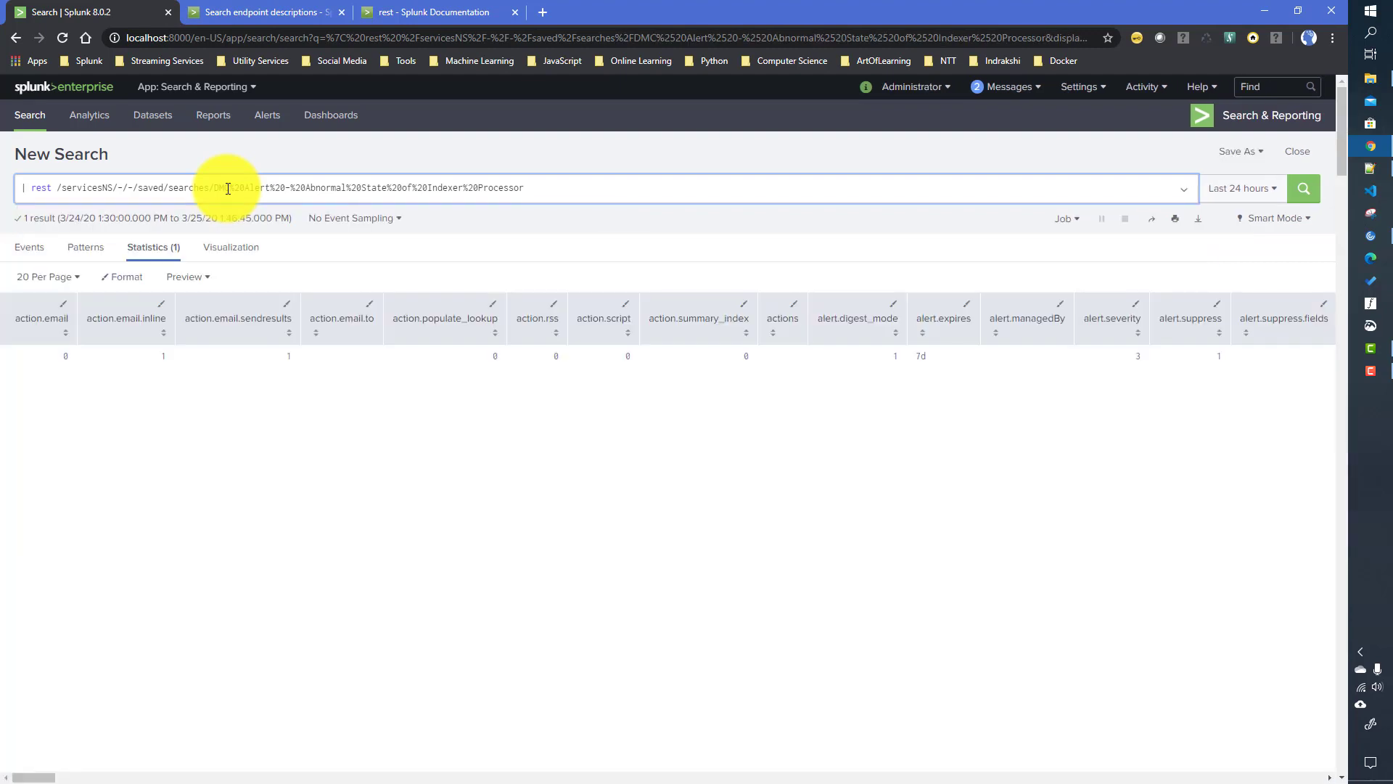
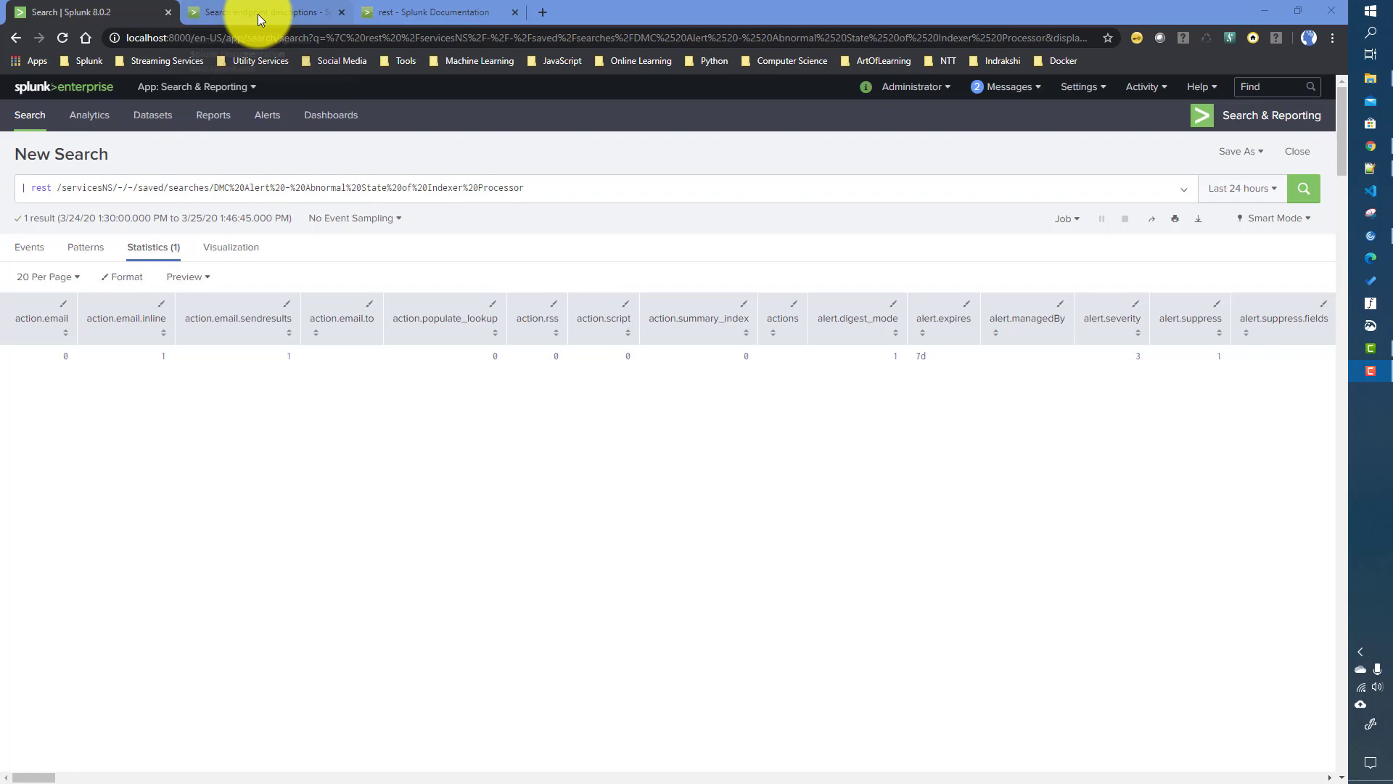
# Step: Expand the GET details of saved/searches in the endpoint documentation and open its pagination and filtering parameters reference in a new tab
pyautogui.click(258, 15)
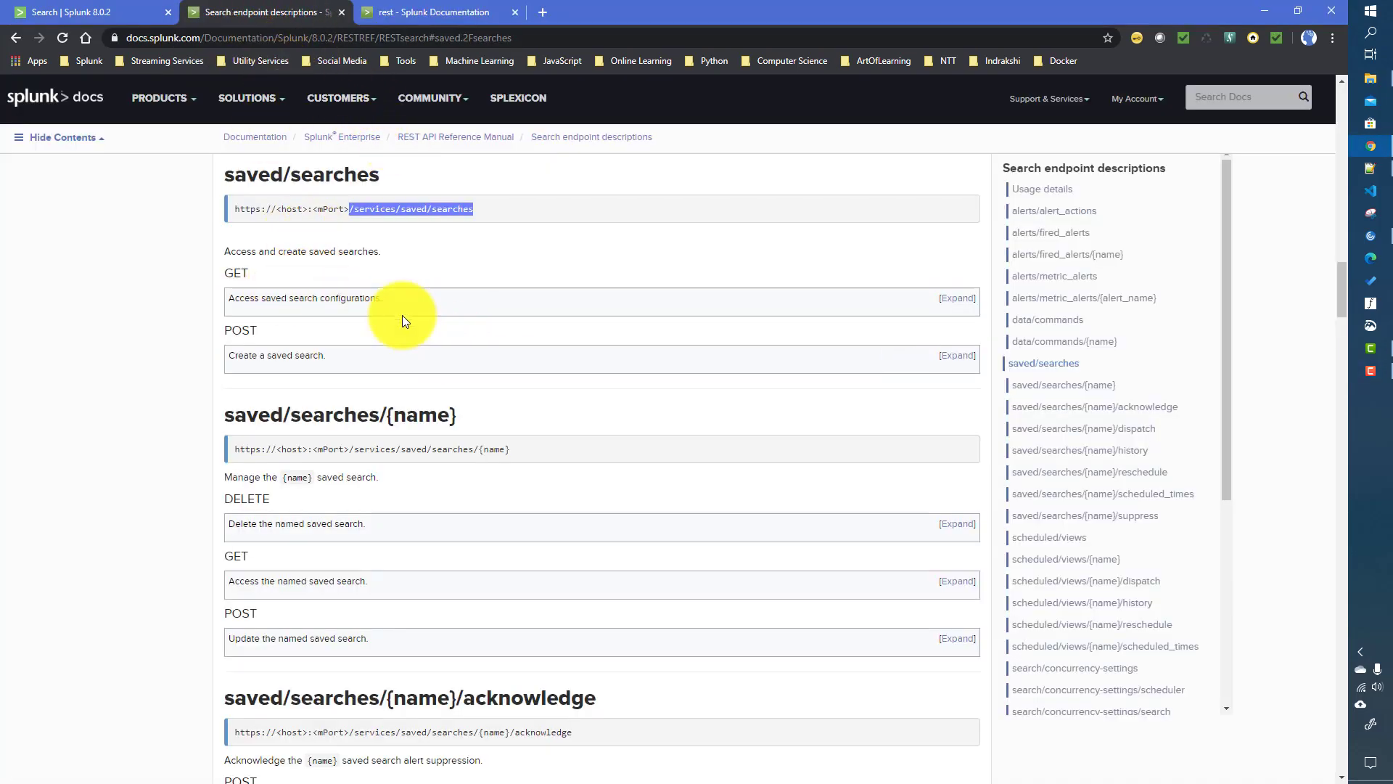
pyautogui.moveTo(218, 175); pyautogui.dragTo(386, 188)
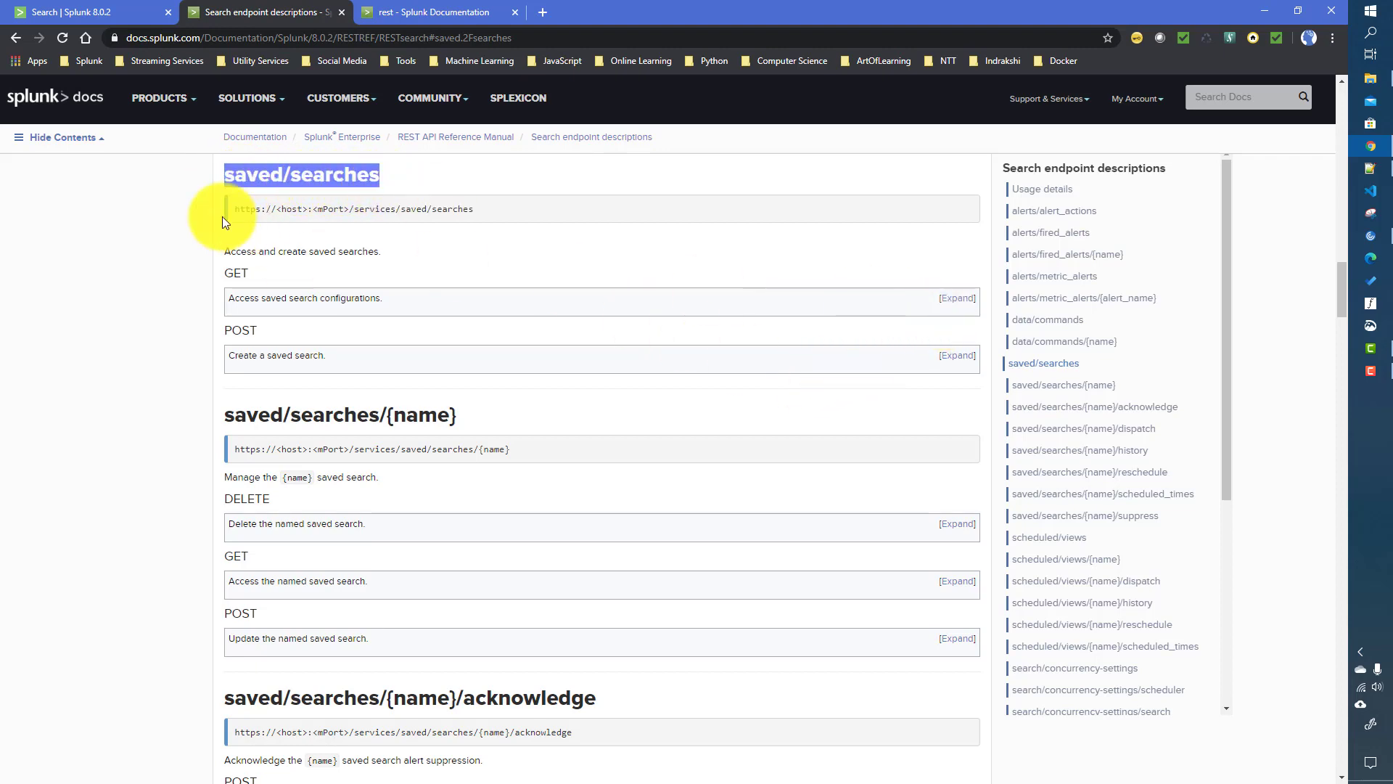
pyautogui.click(959, 297)
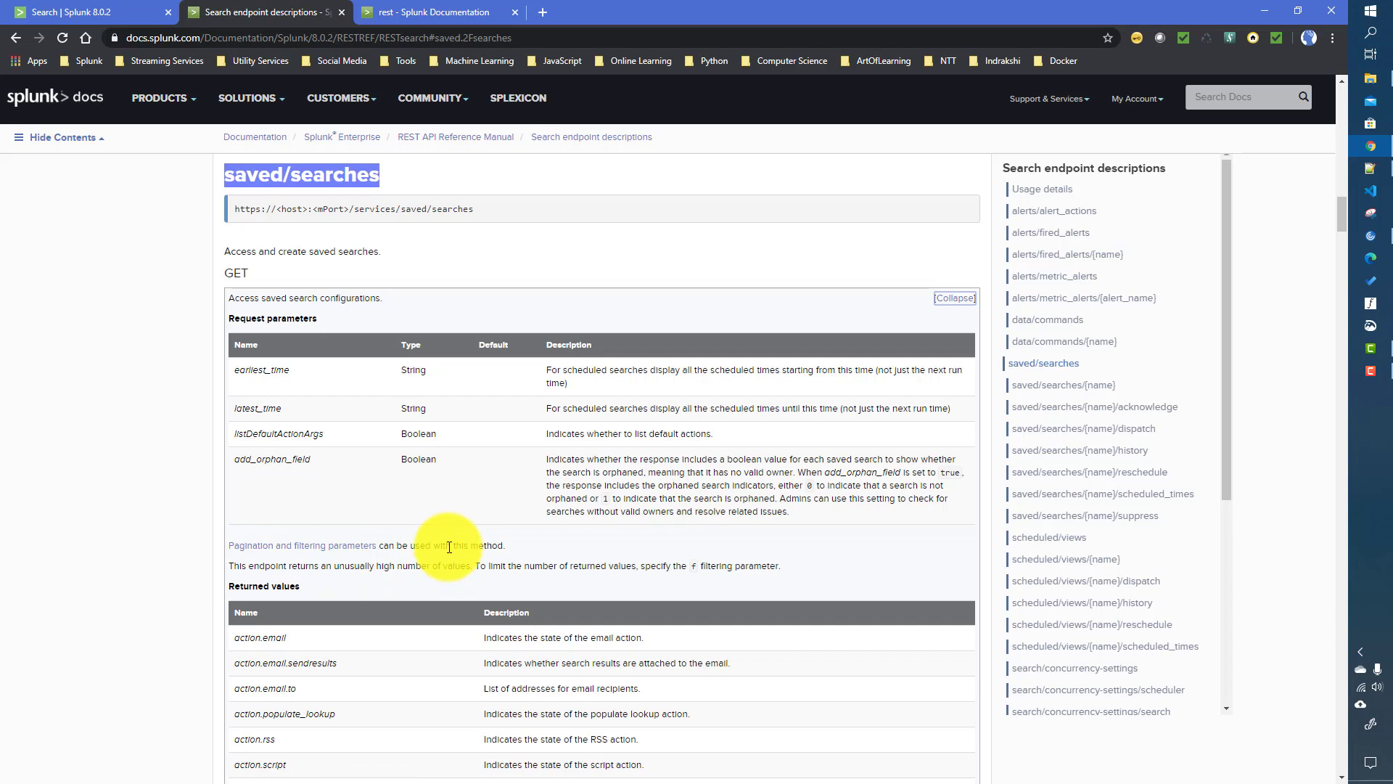
pyautogui.moveTo(449, 546); pyautogui.dragTo(507, 543)
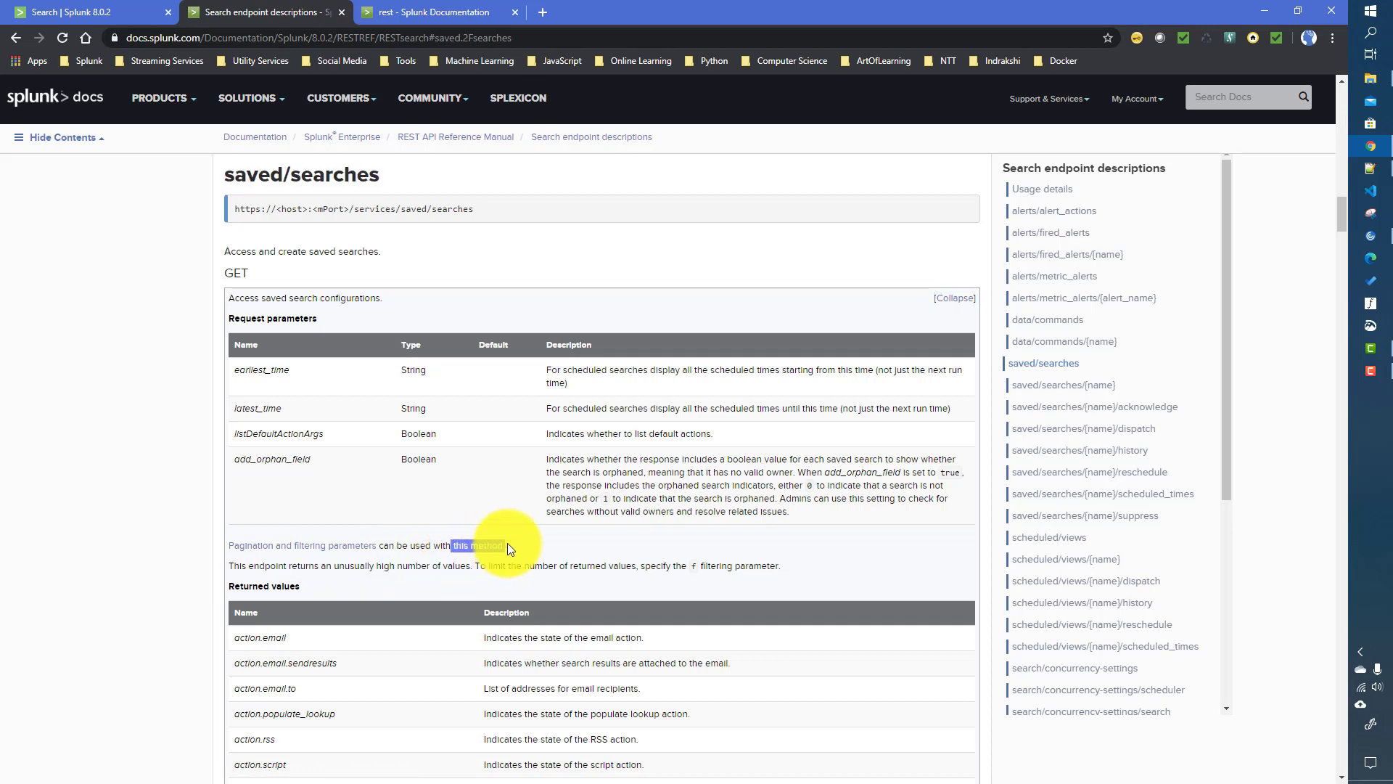
pyautogui.rightClick(303, 551)
pyautogui.click(344, 553)
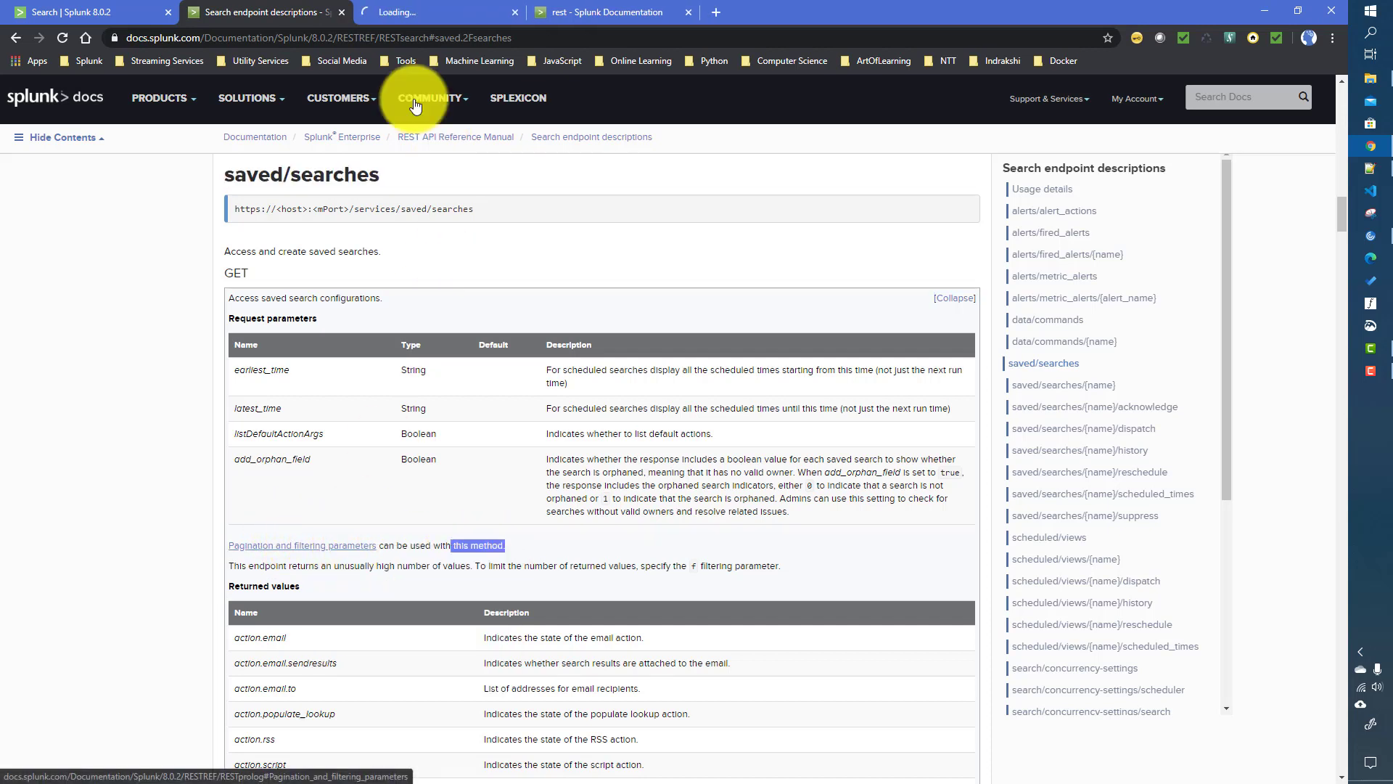
pyautogui.click(424, 9)
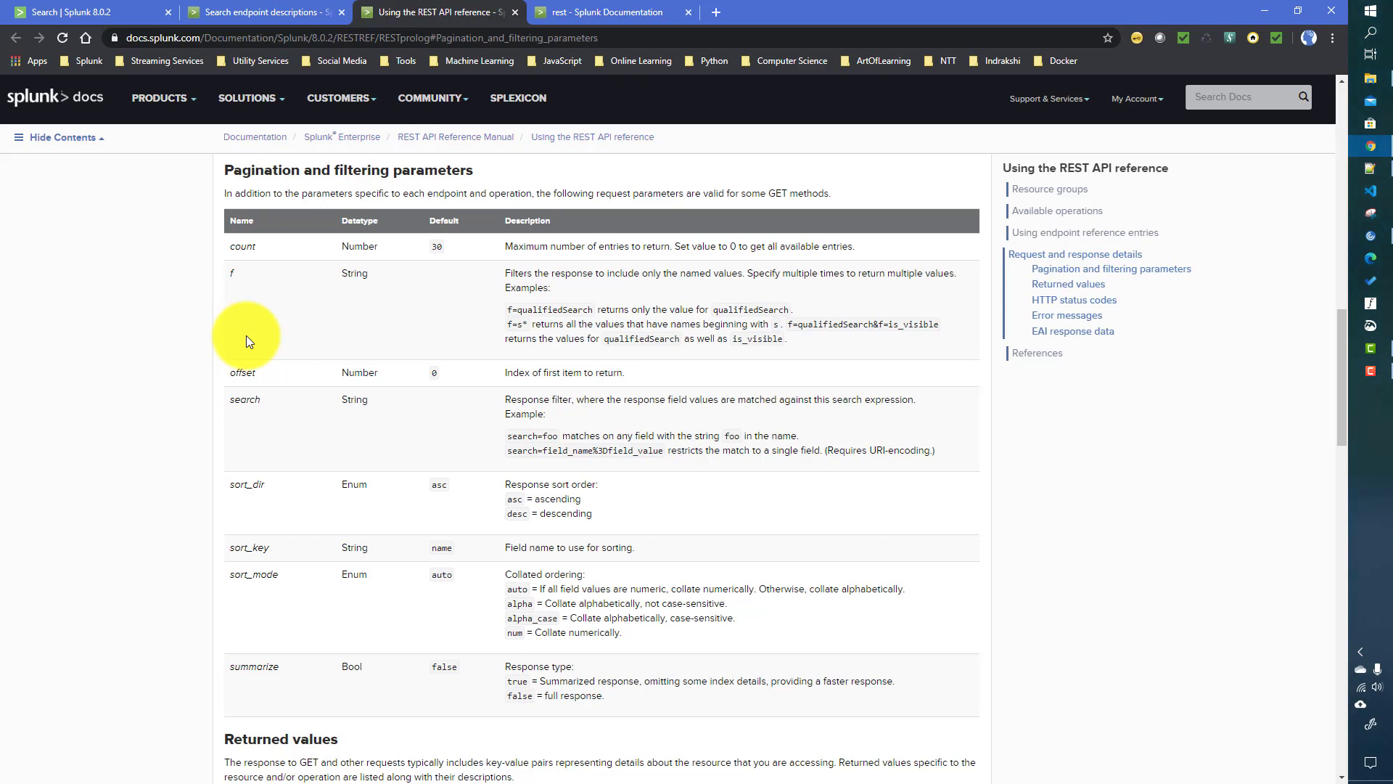
# Step: Return to the Splunk search, strip the saved search name so the path is /servicesNS/-/-/saved/searches/, and run the search
pyautogui.click(106, 9)
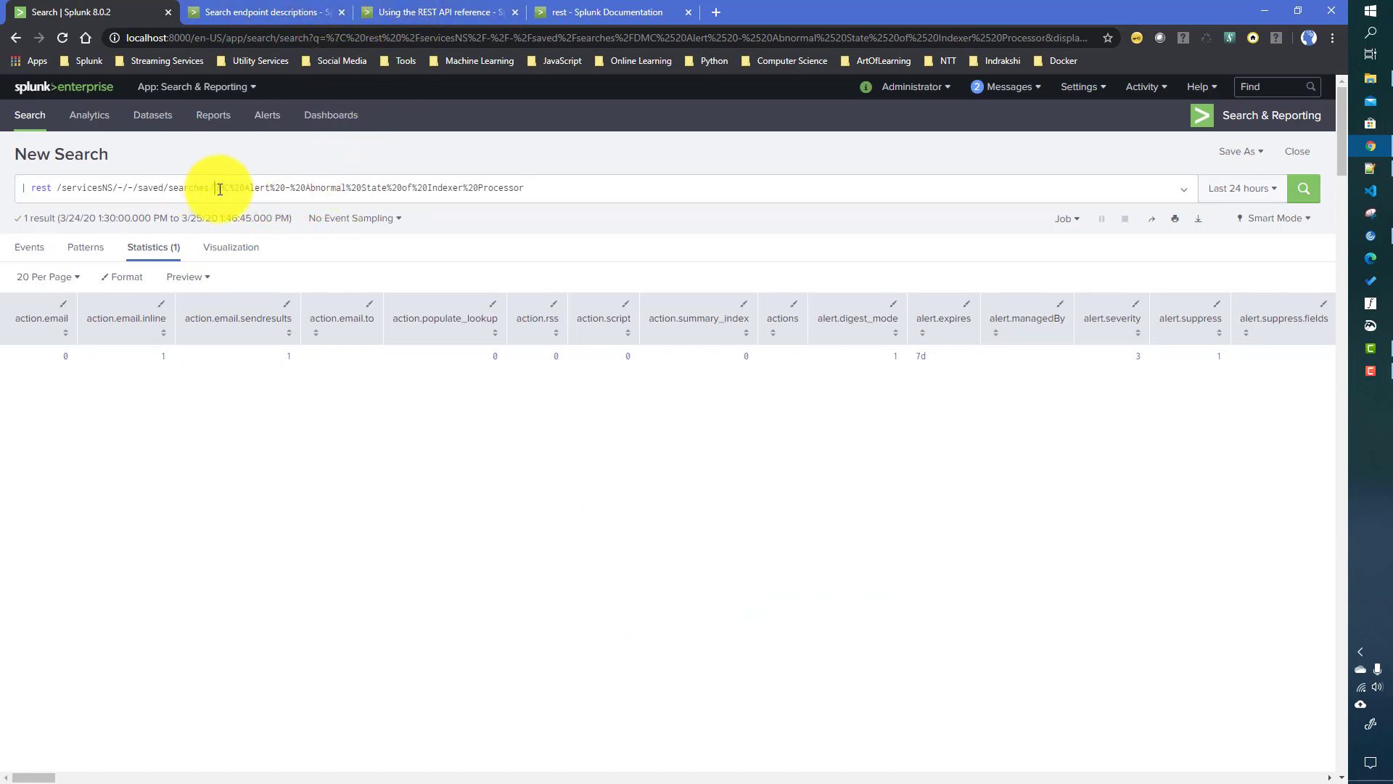
pyautogui.moveTo(215, 187); pyautogui.dragTo(560, 185)
pyautogui.press('BackSpace')
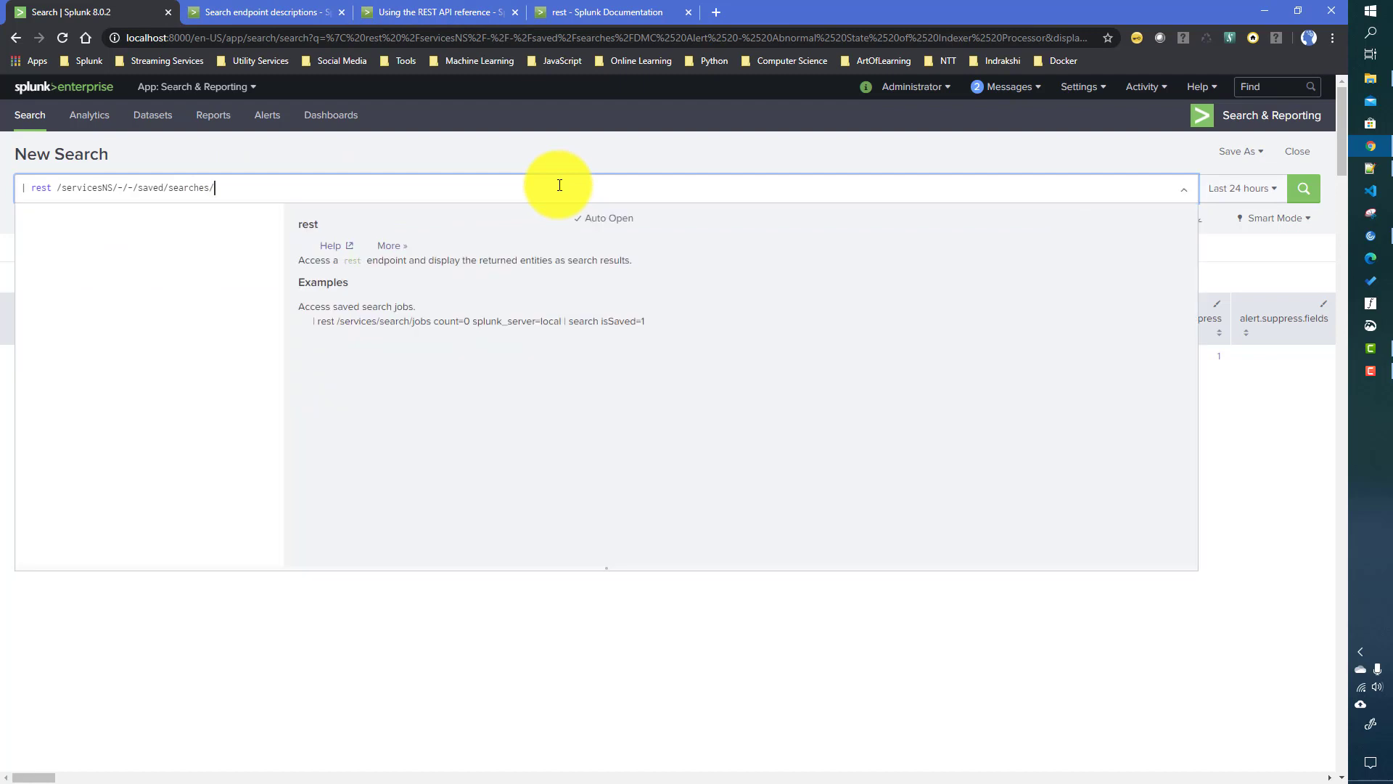
pyautogui.press('Return')
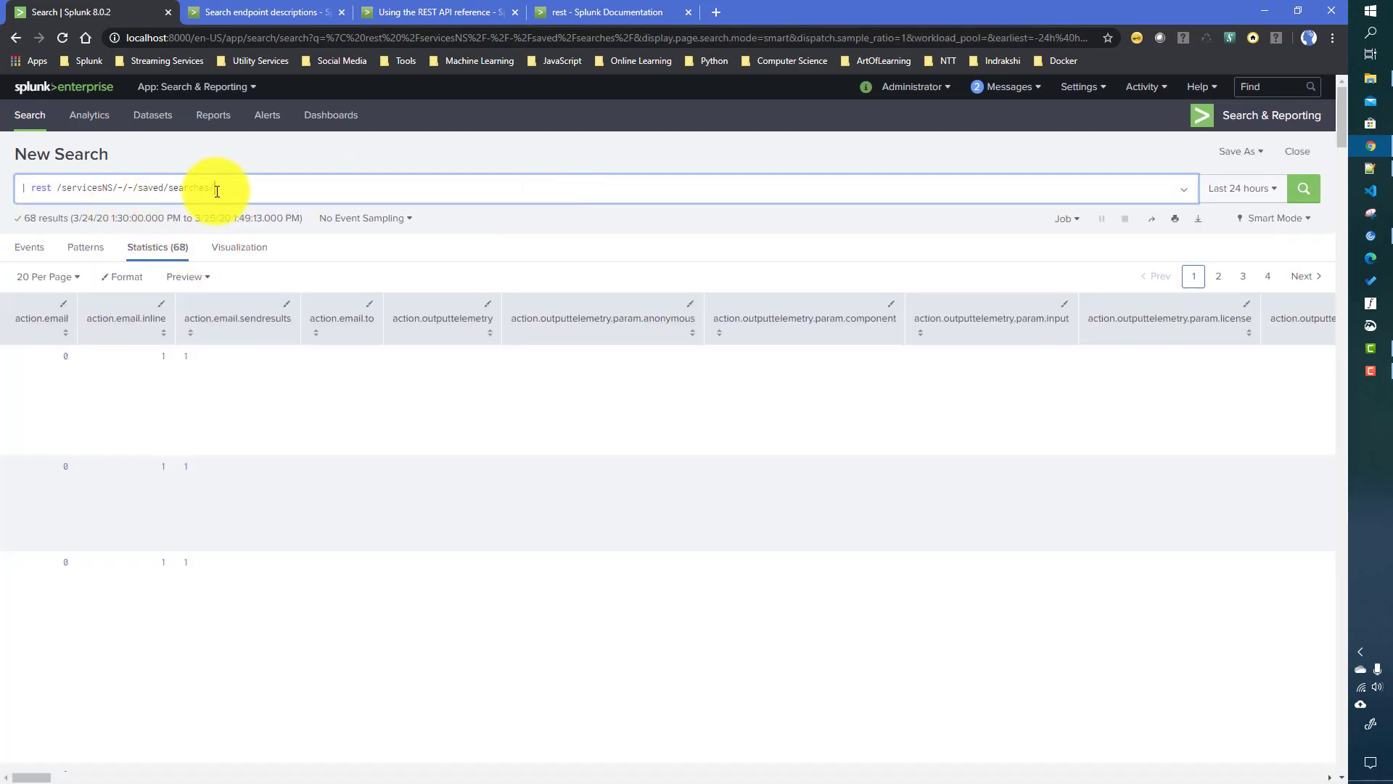
pyautogui.doubleClick(90, 193)
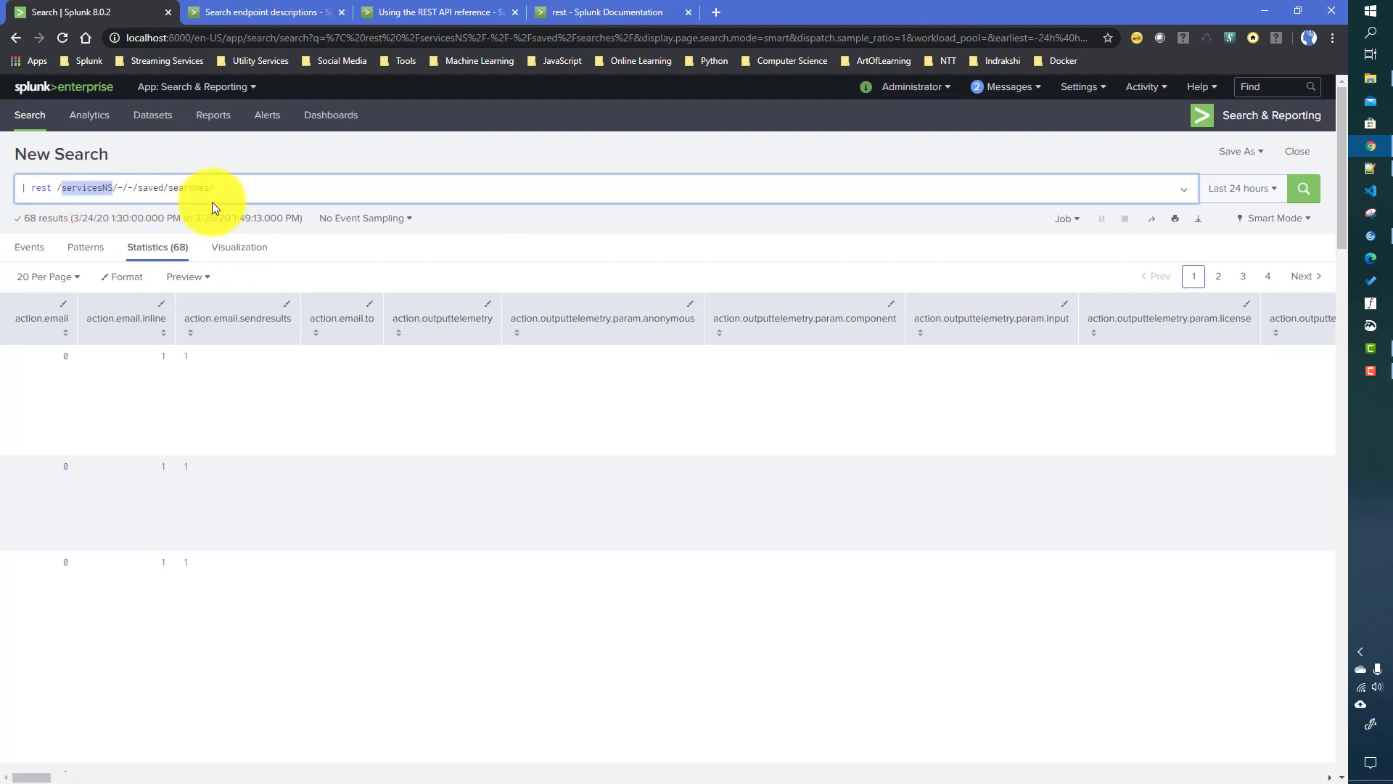
pyautogui.click(232, 187)
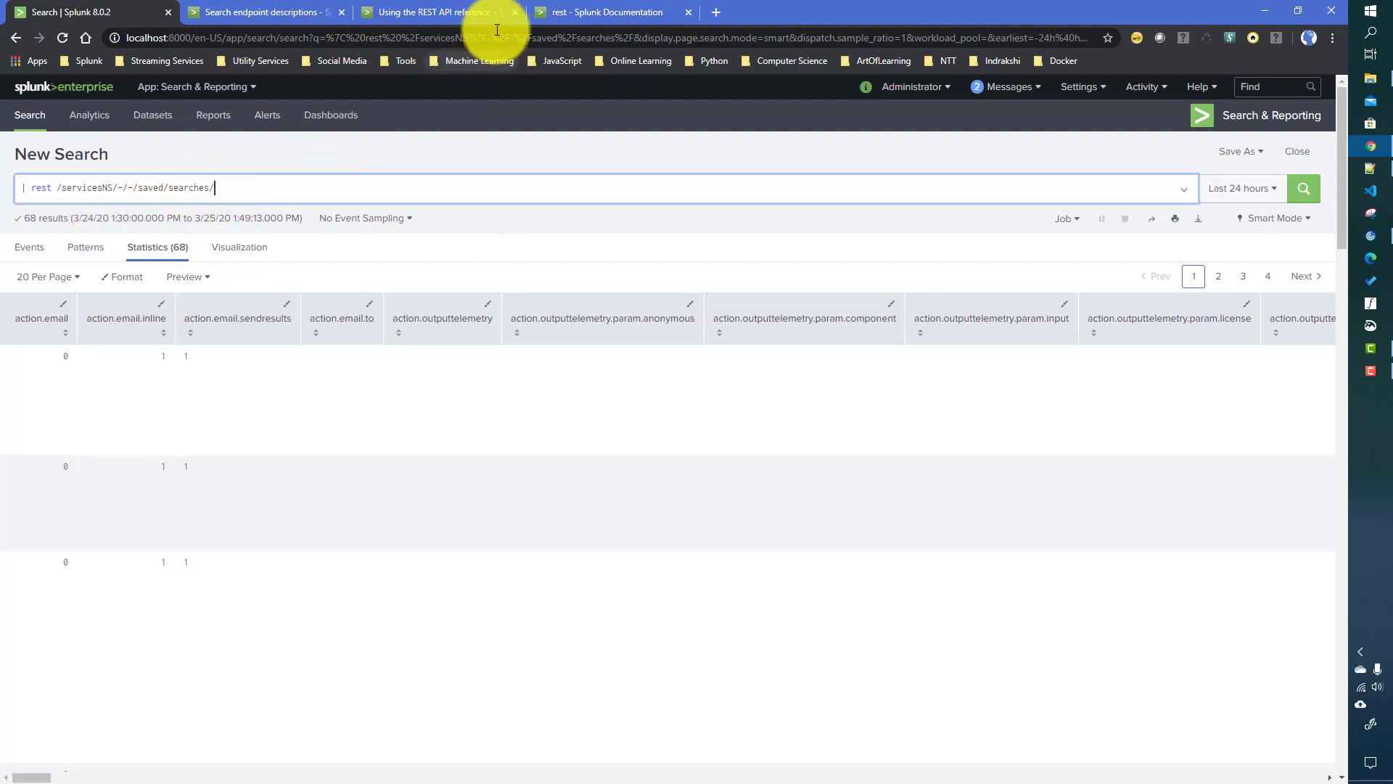
# Step: Compare the rest command syntax, the pagination and filtering parameters, and the saved/searches request parameters in the documentation
pyautogui.click(565, 12)
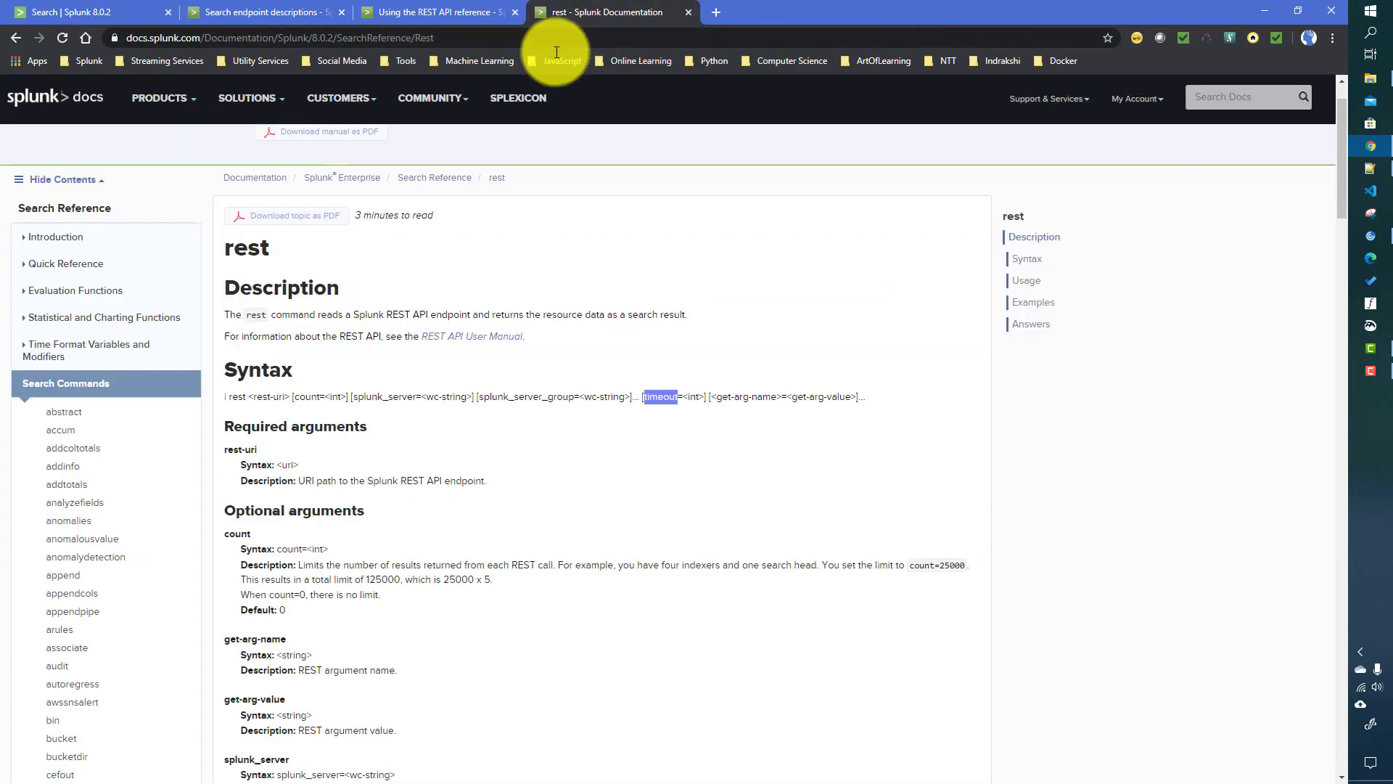
pyautogui.click(410, 15)
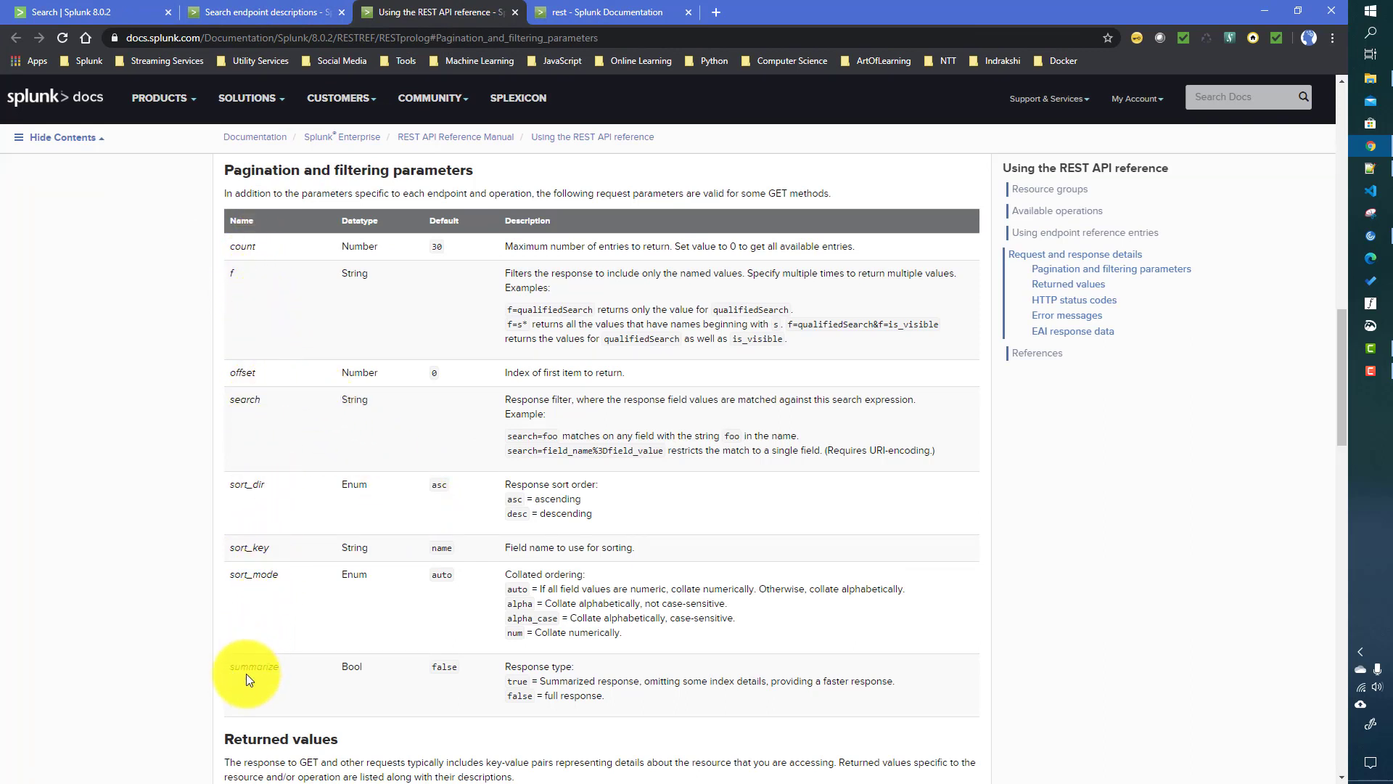
pyautogui.doubleClick(239, 247)
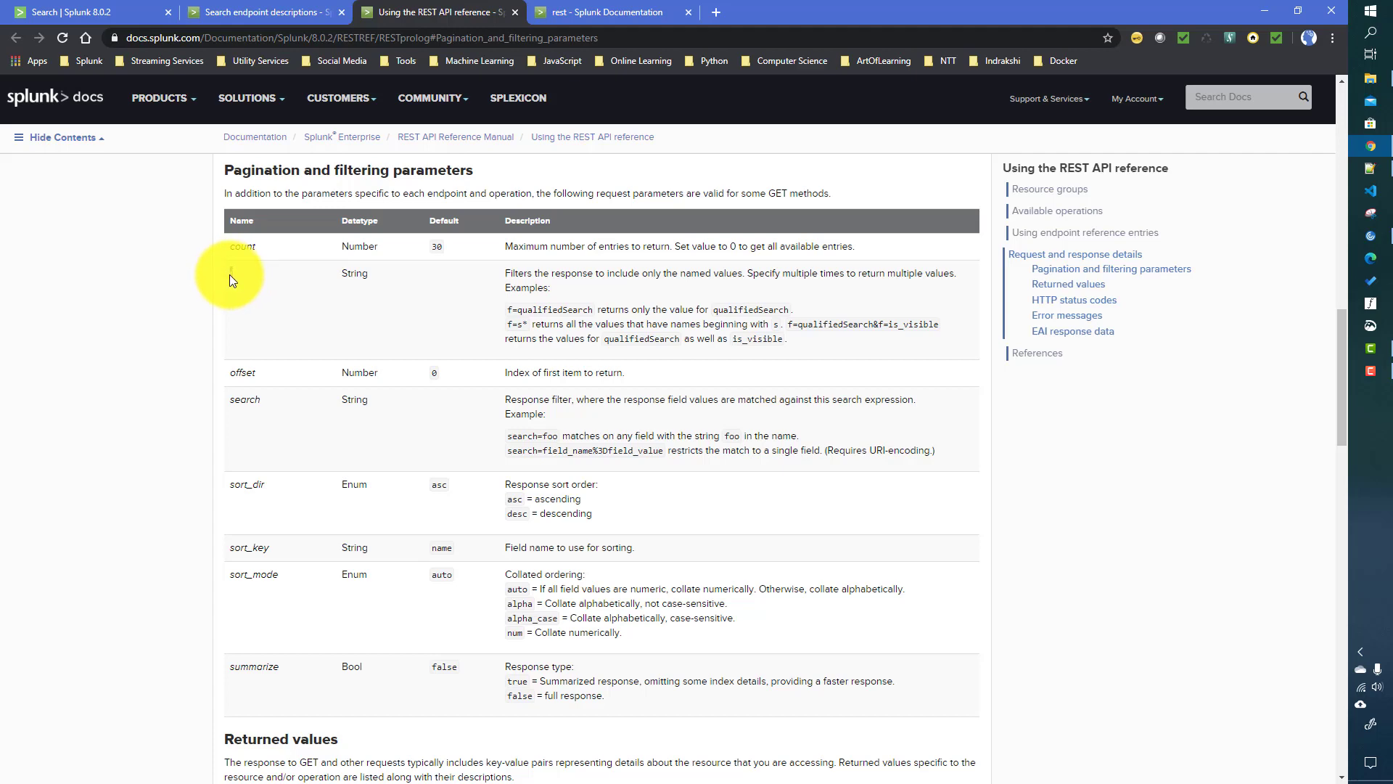
pyautogui.click(117, 13)
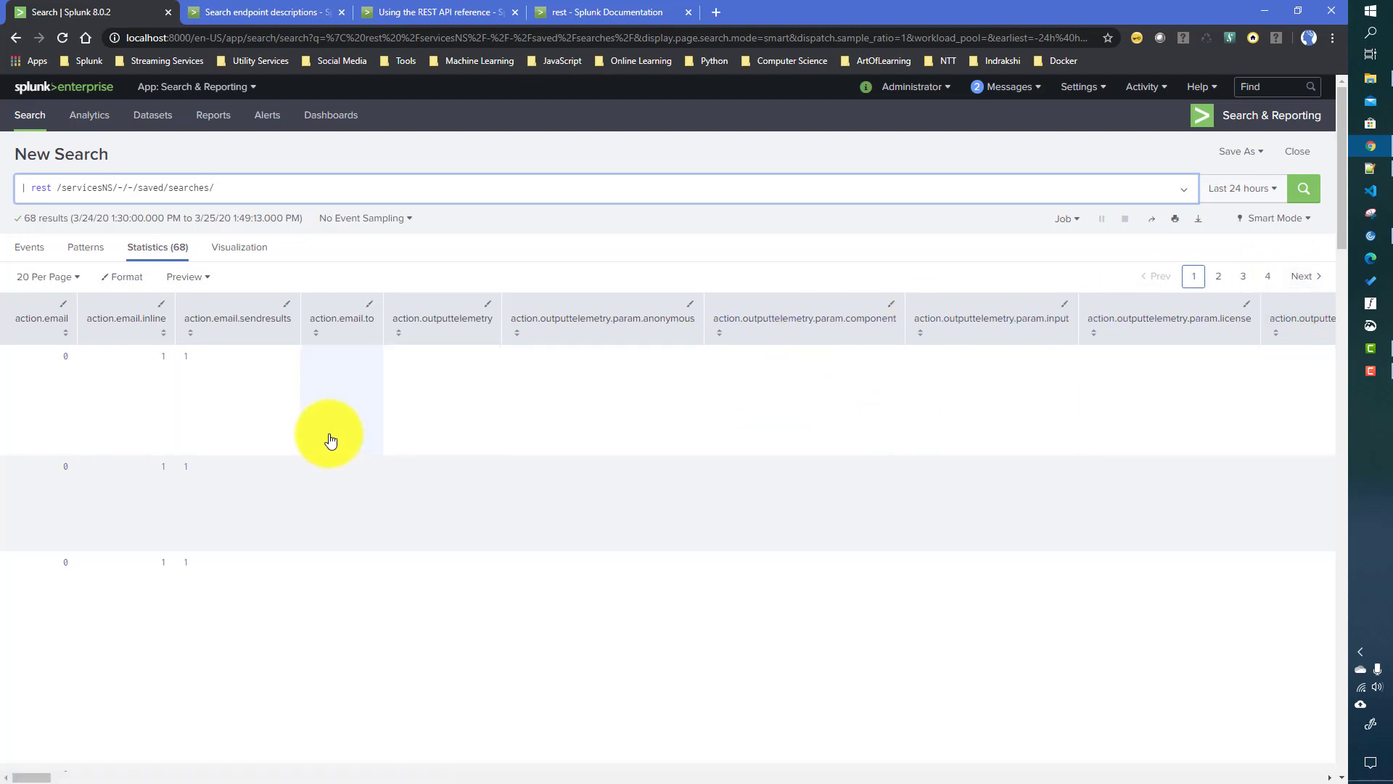
pyautogui.click(269, 12)
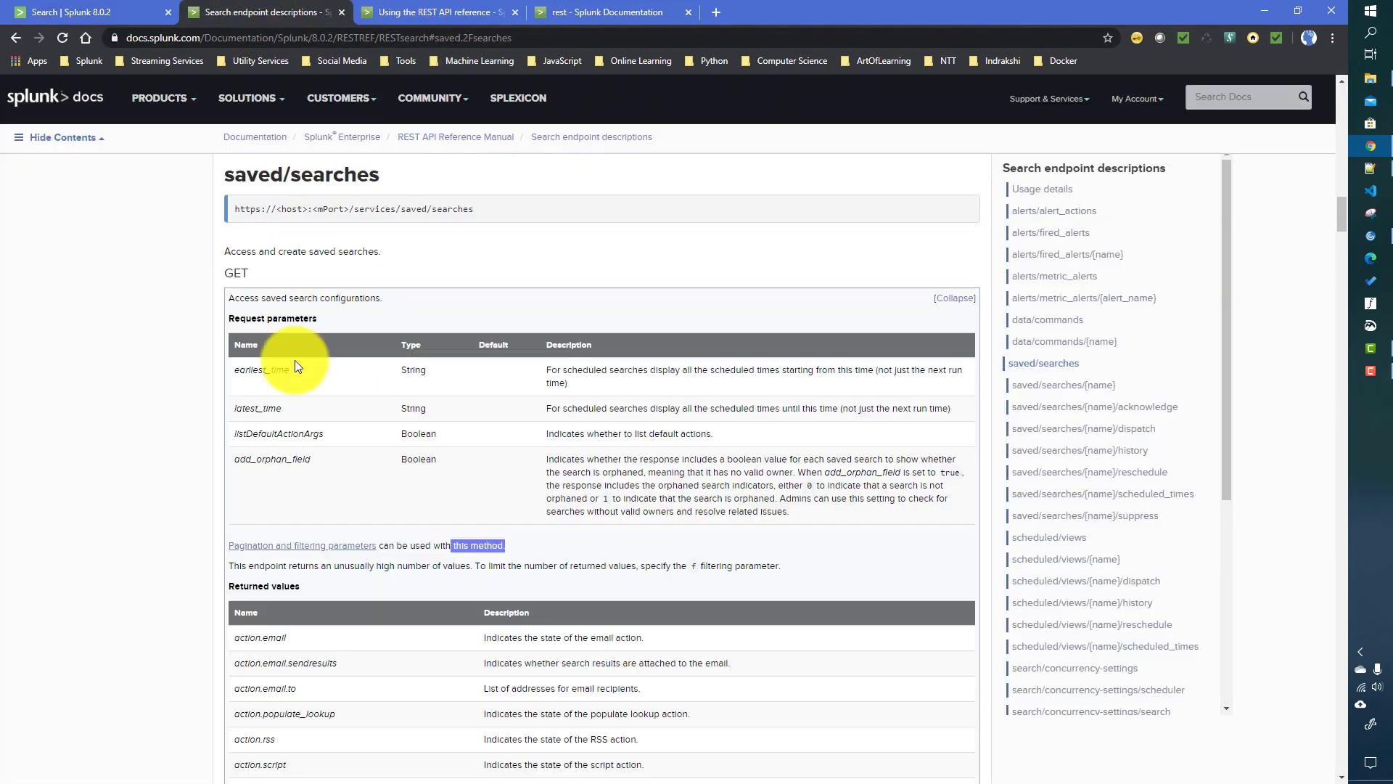
# Step: Copy the f=qualifiedSearch example from the pagination and filtering parameters and append it as an argument to the rest query
pyautogui.click(429, 24)
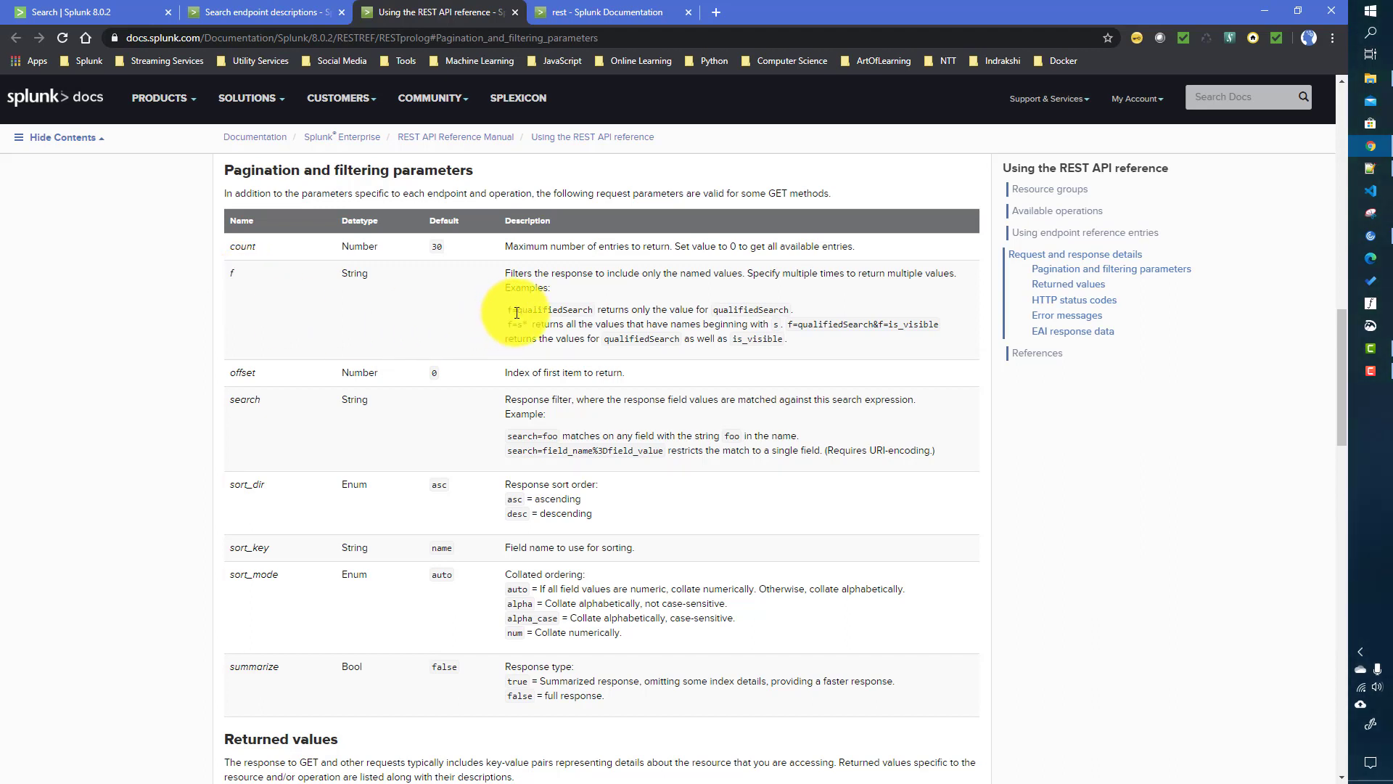
pyautogui.moveTo(508, 311); pyautogui.dragTo(593, 317)
pyautogui.hotkey('ctrl', 'c')
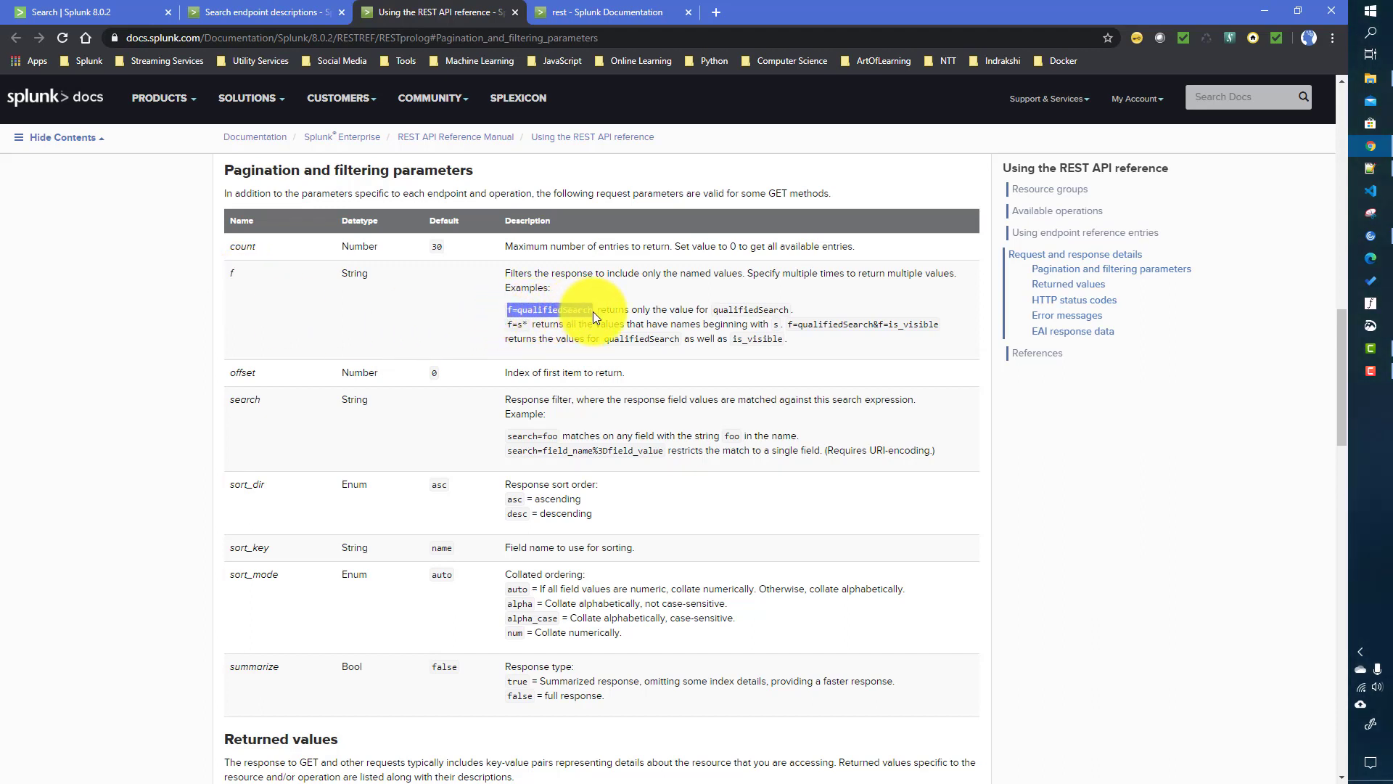
pyautogui.click(135, 14)
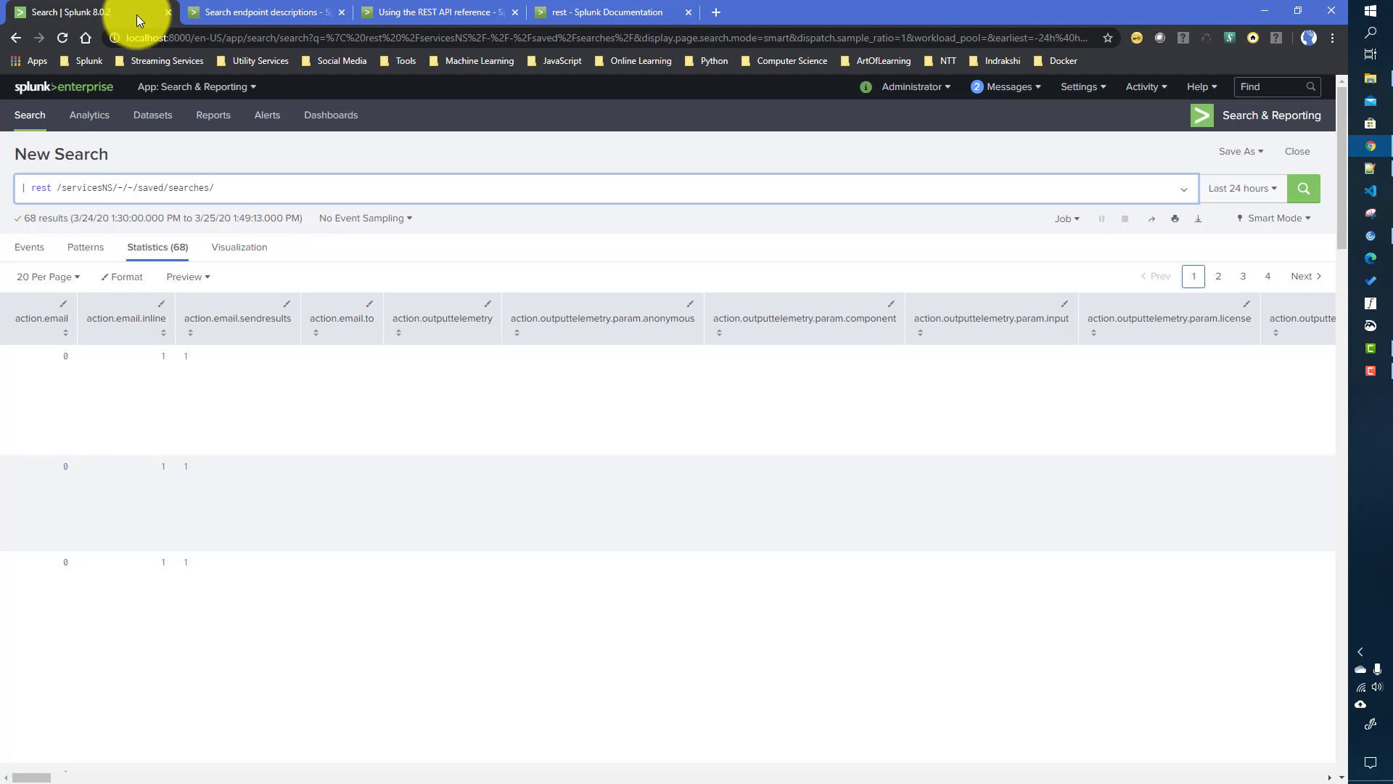
pyautogui.hotkey('ctrl', 'v')
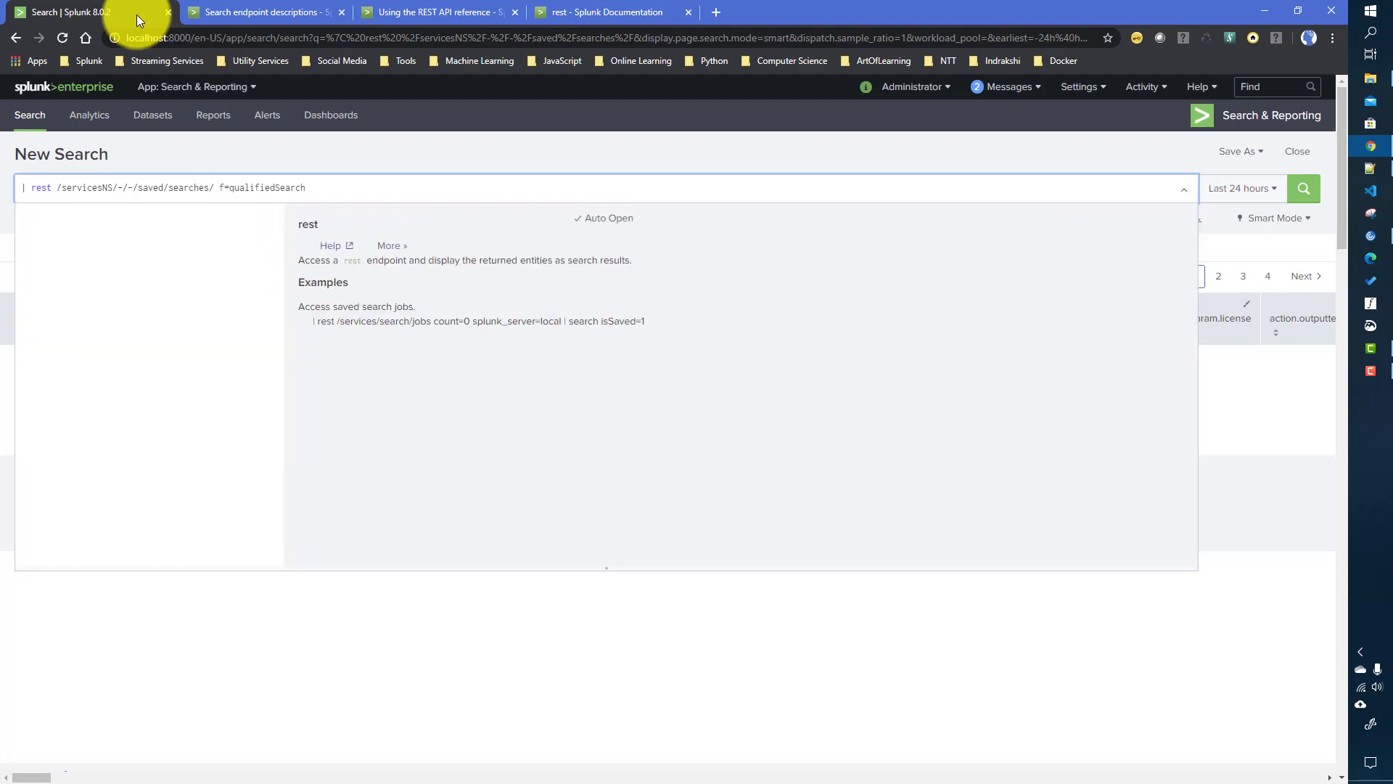
# Step: Run the rest query with f=qualifiedSearch and look through all the result columns
pyautogui.press('Return')
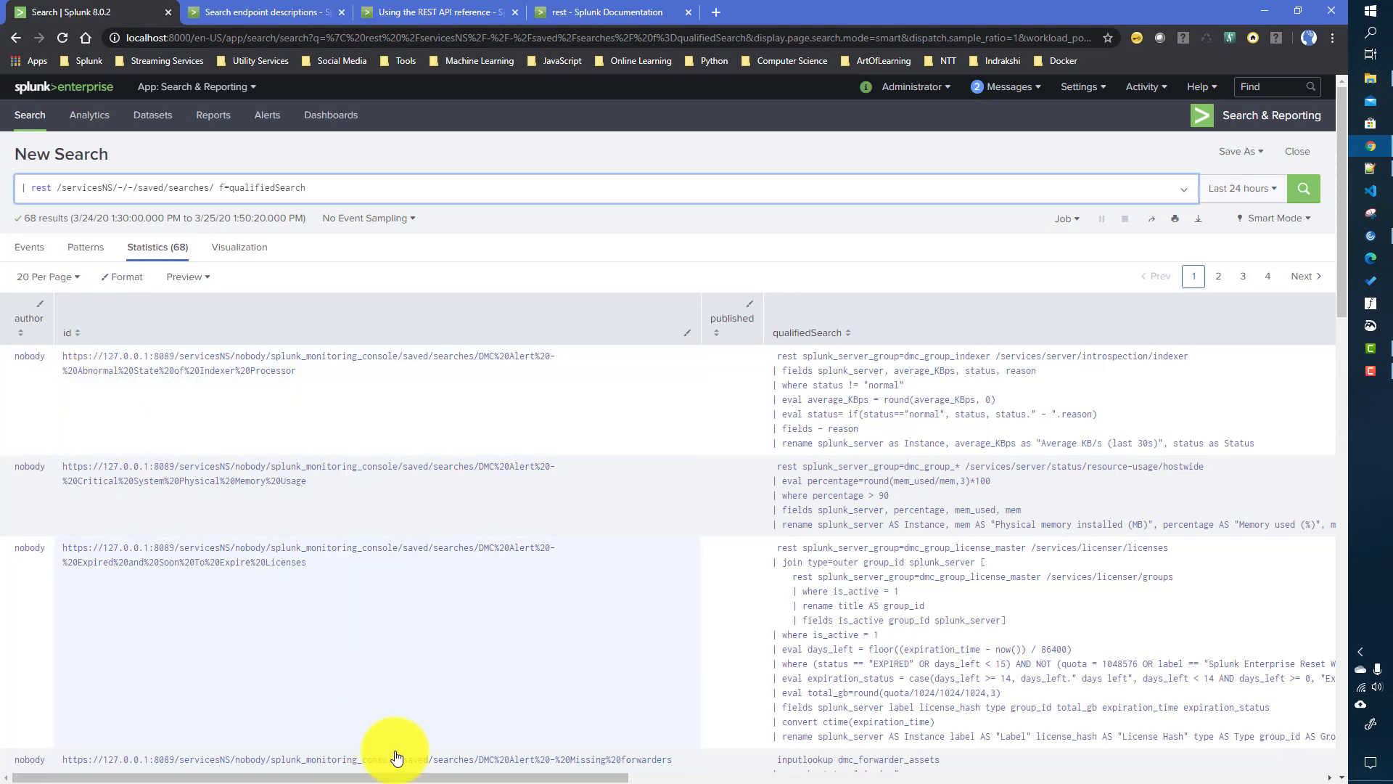
pyautogui.moveTo(475, 779); pyautogui.dragTo(1175, 768)
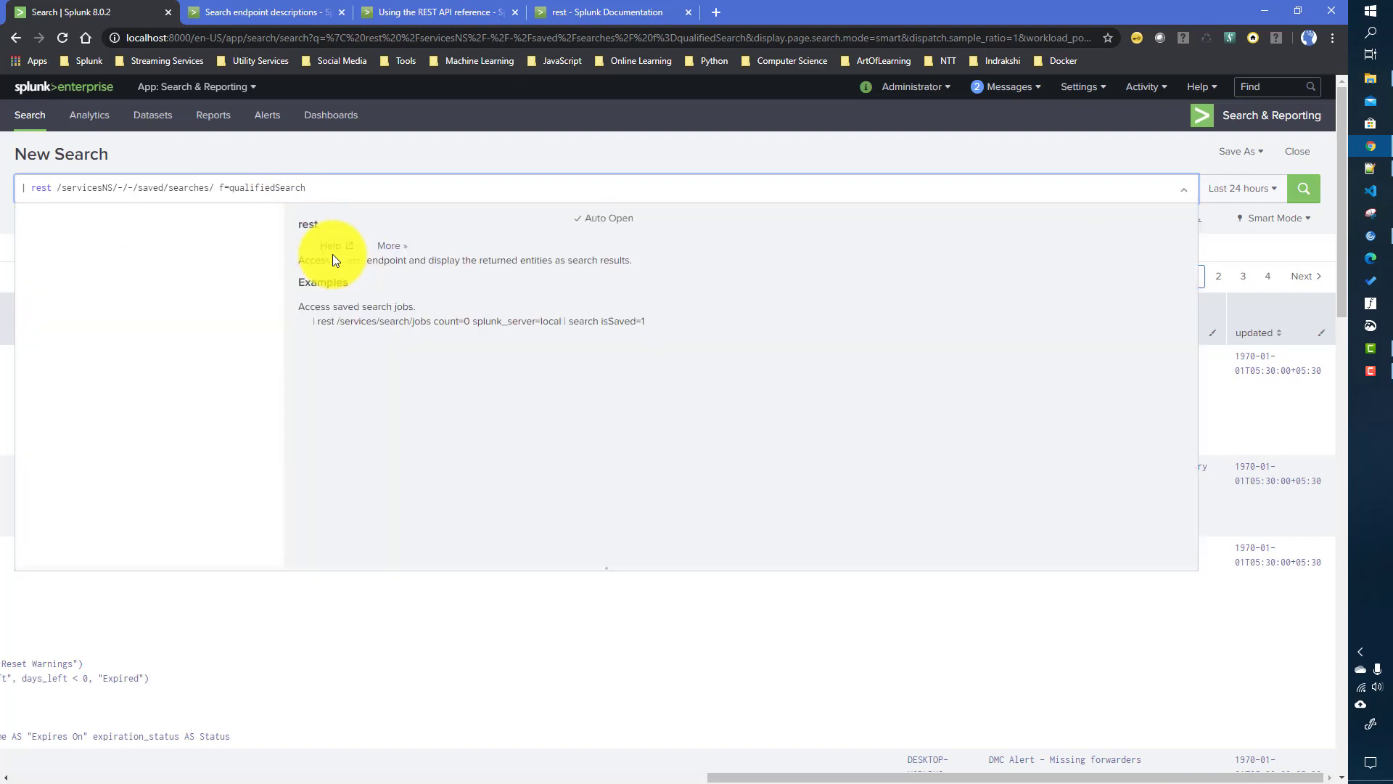
# Step: Copy the f=is_visible example from the pagination and filtering parameters, append it to the rest query, and run the search
pyautogui.click(406, 10)
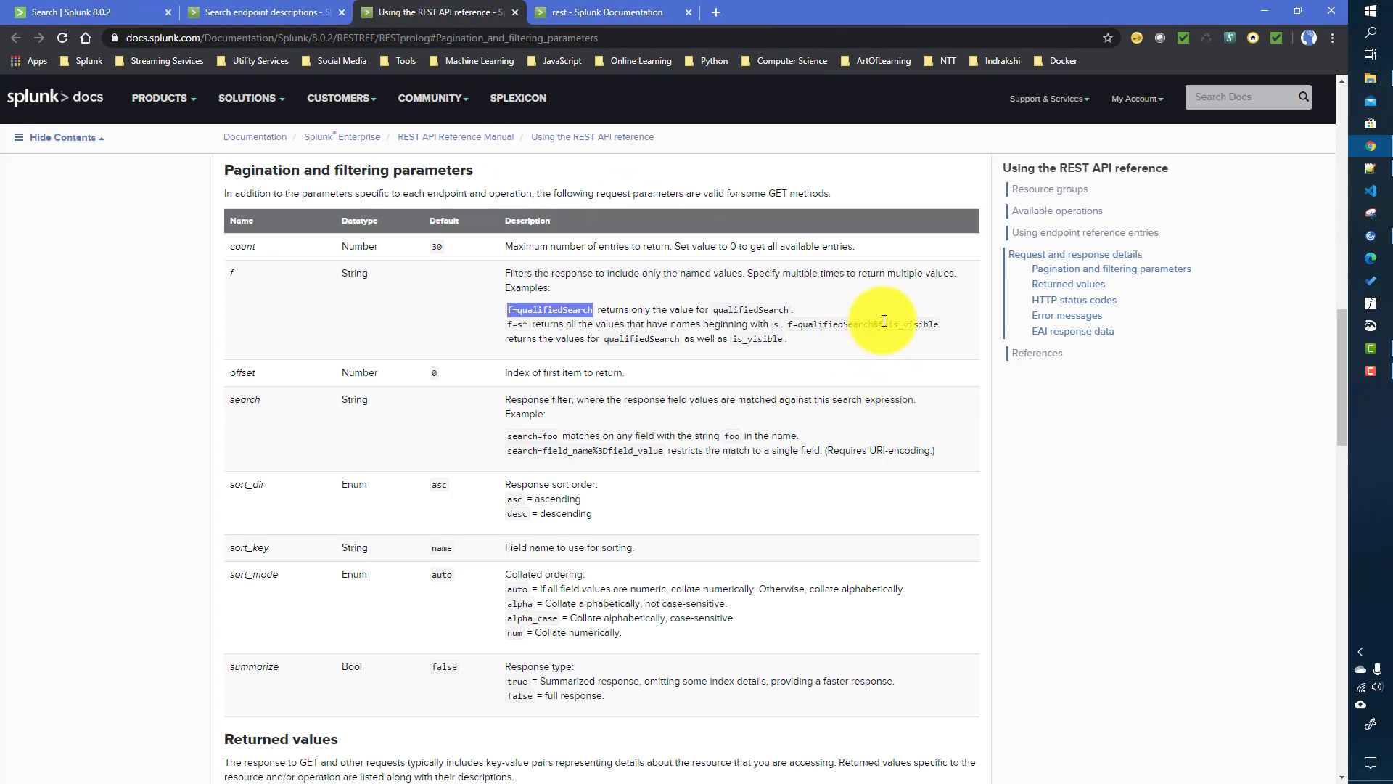
pyautogui.moveTo(879, 324); pyautogui.dragTo(942, 328)
pyautogui.hotkey('ctrl', 'c')
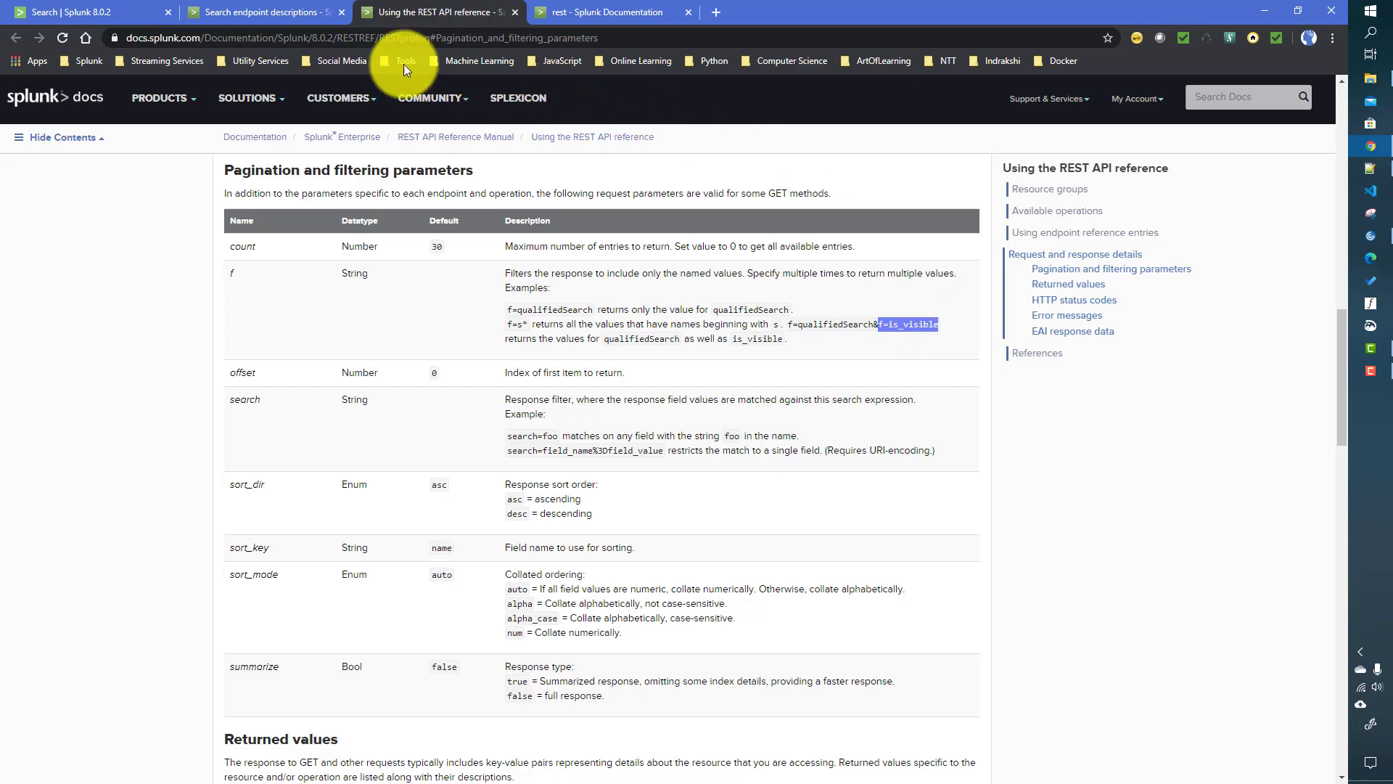
pyautogui.click(130, 12)
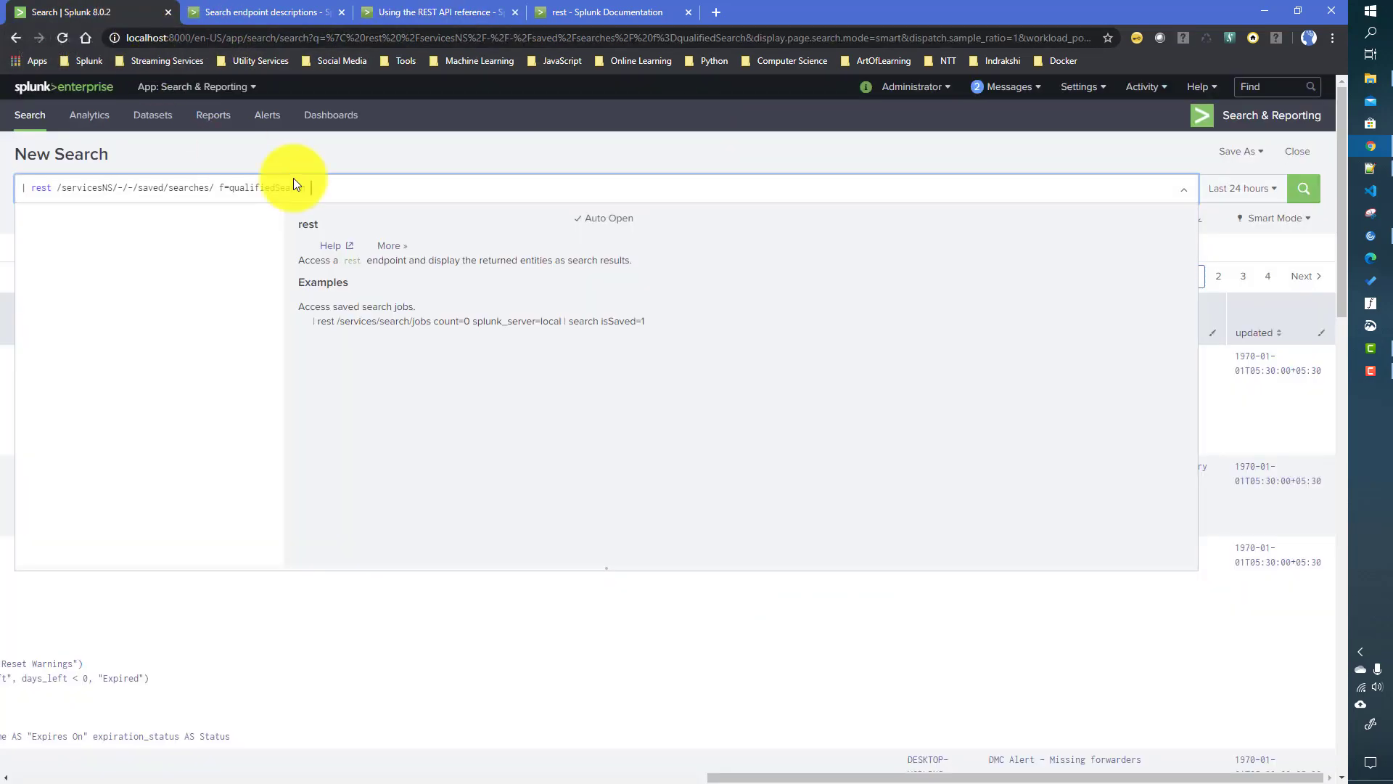
pyautogui.click(335, 187)
pyautogui.hotkey('ctrl', 'v')
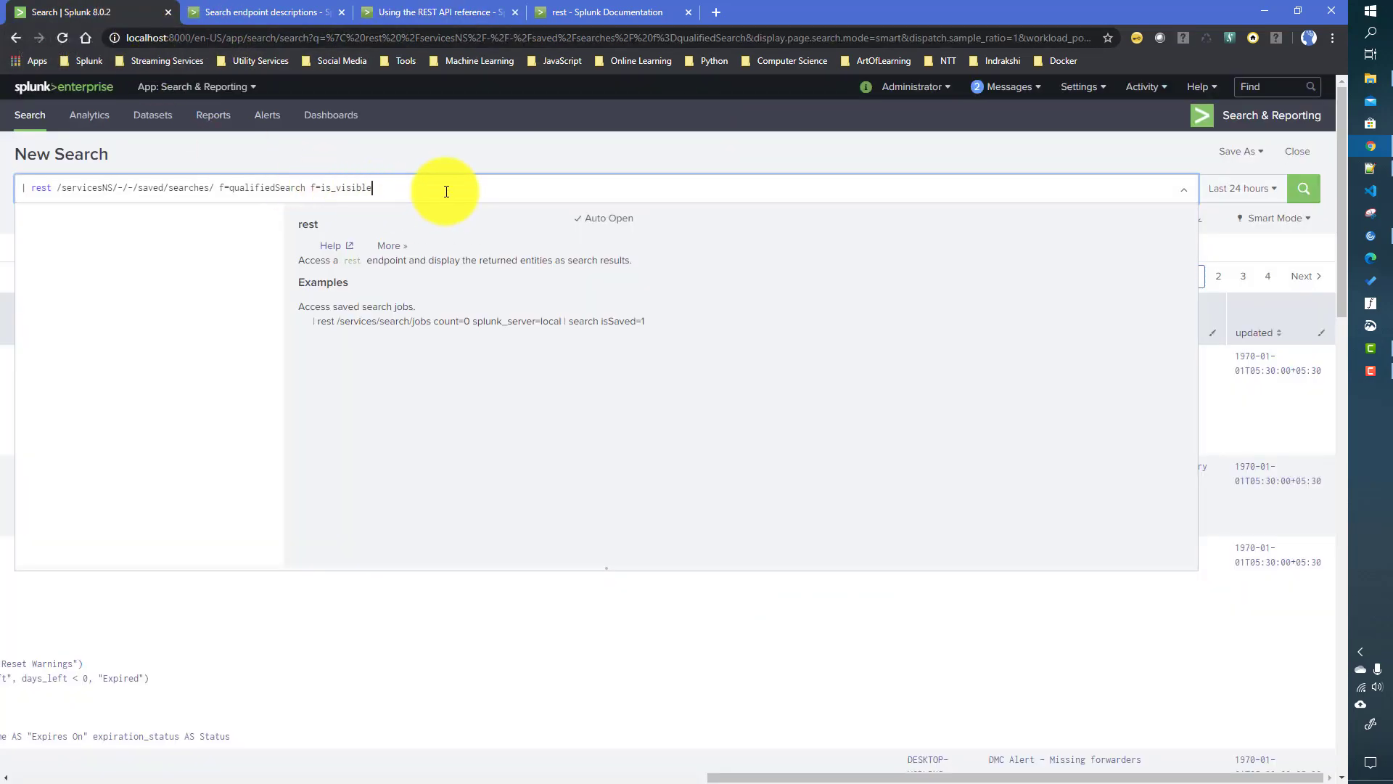
pyautogui.press('Return')
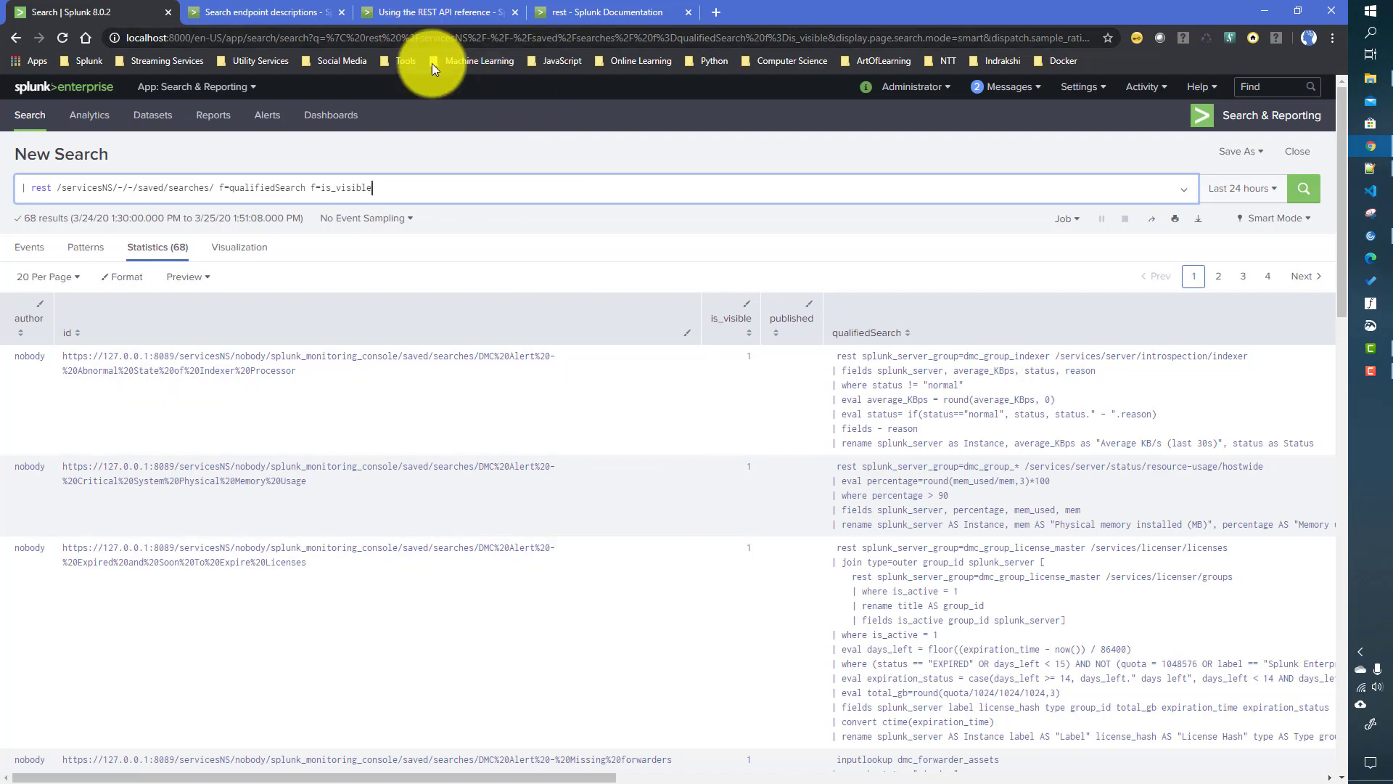
# Step: Check the search parameter in the documentation, replace both f arguments in the query with | table *app, and run it
pyautogui.click(435, 12)
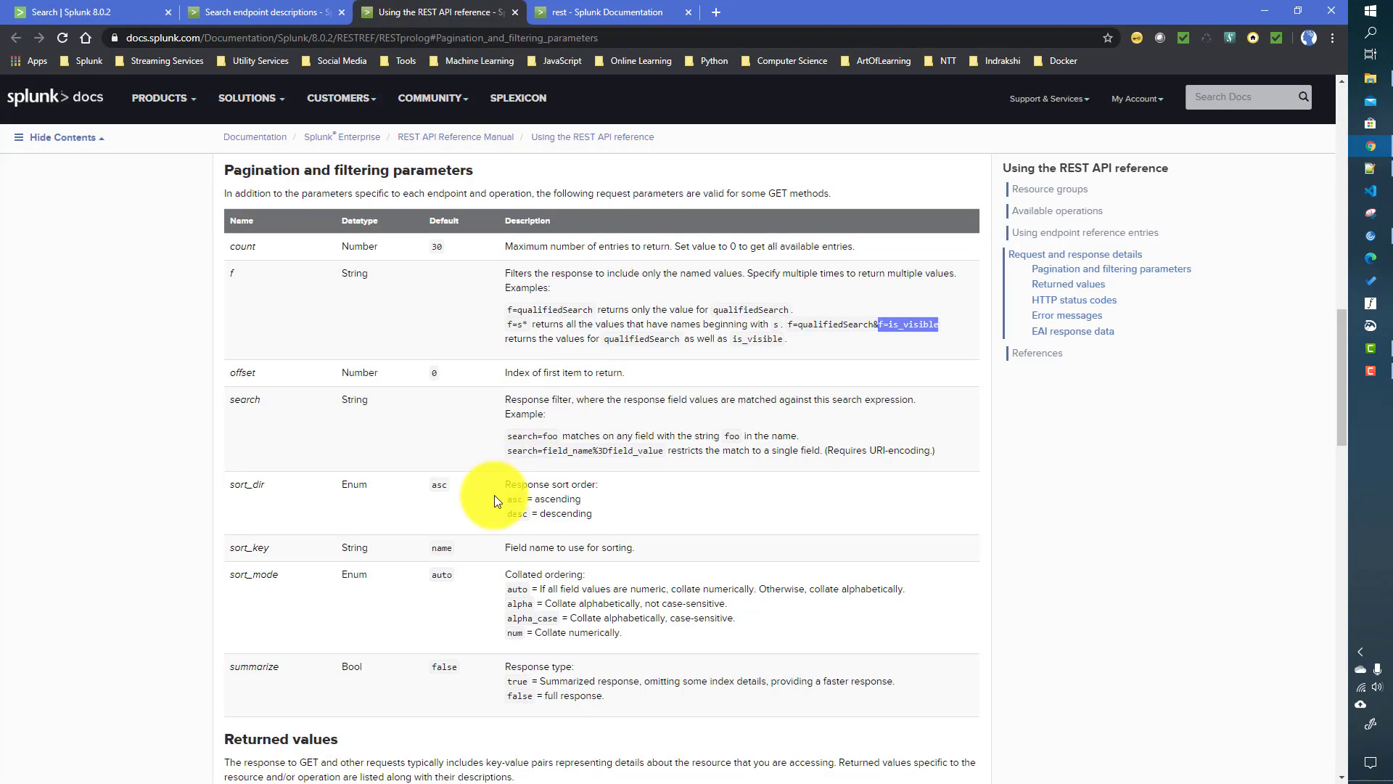
pyautogui.doubleClick(246, 400)
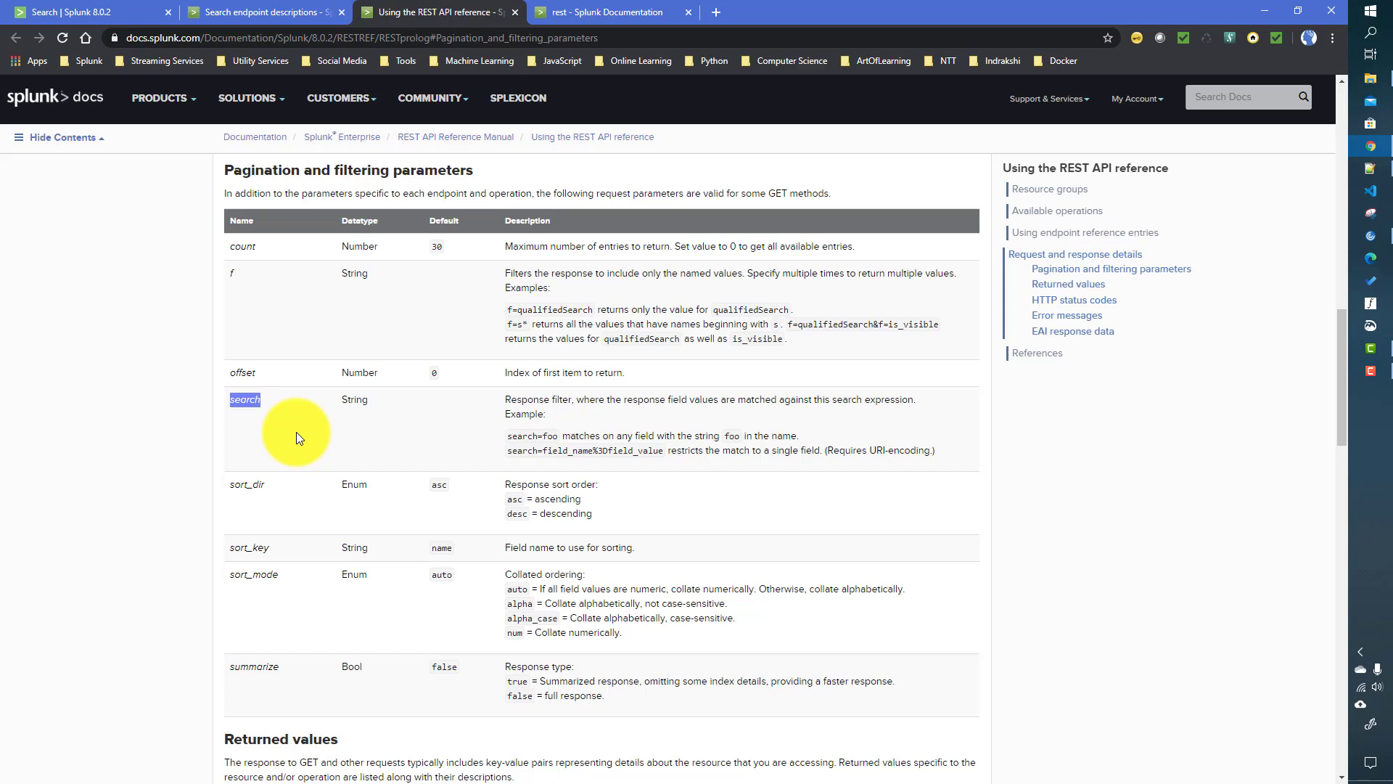
pyautogui.click(106, 17)
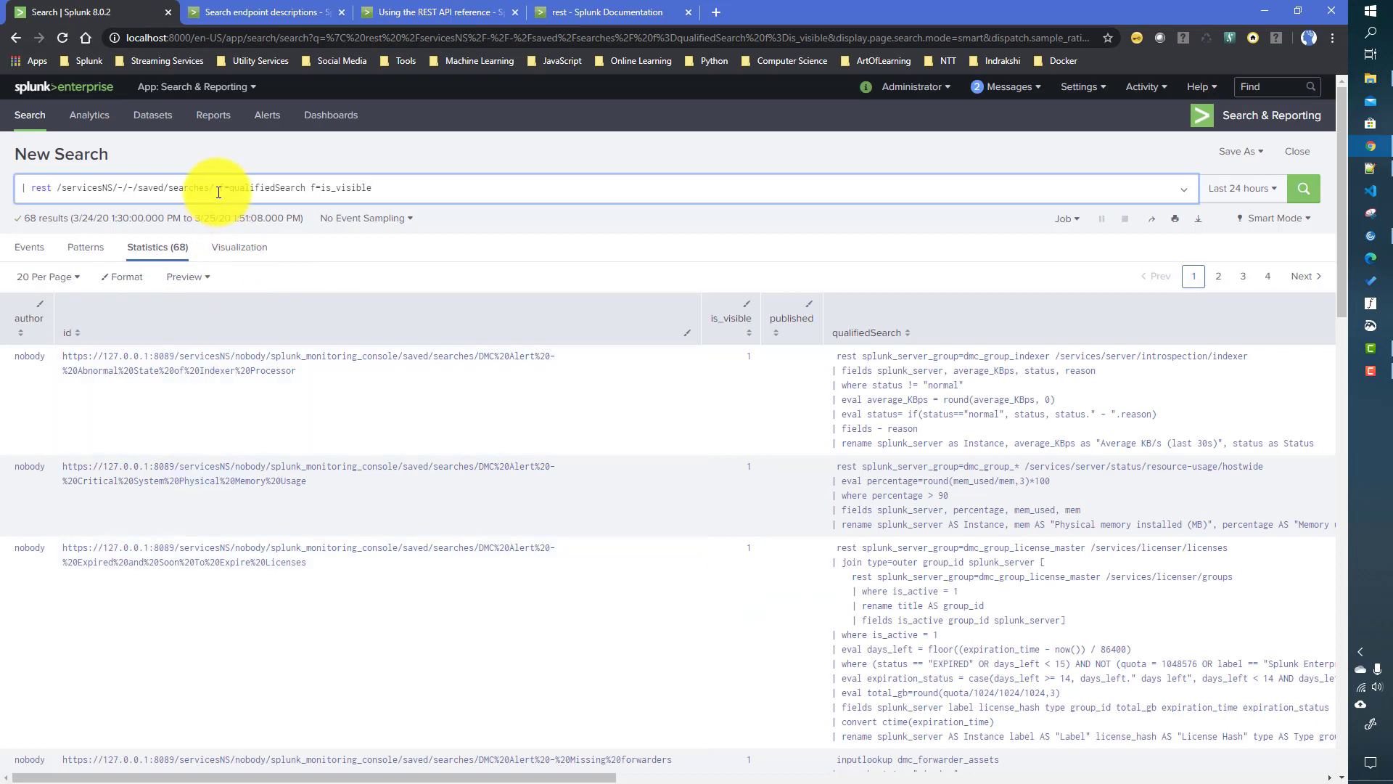
pyautogui.moveTo(220, 187); pyautogui.dragTo(394, 190)
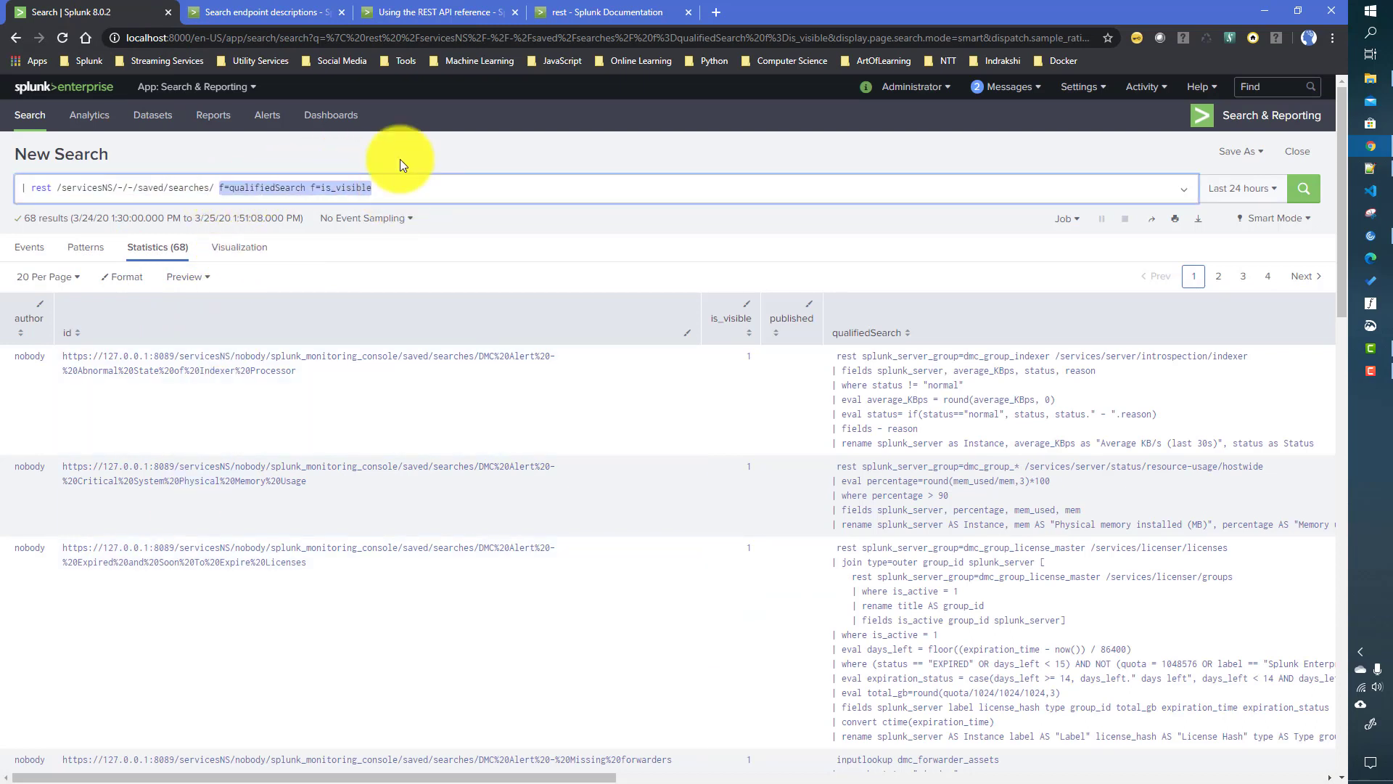
pyautogui.press('BackSpace')
pyautogui.write('| ')
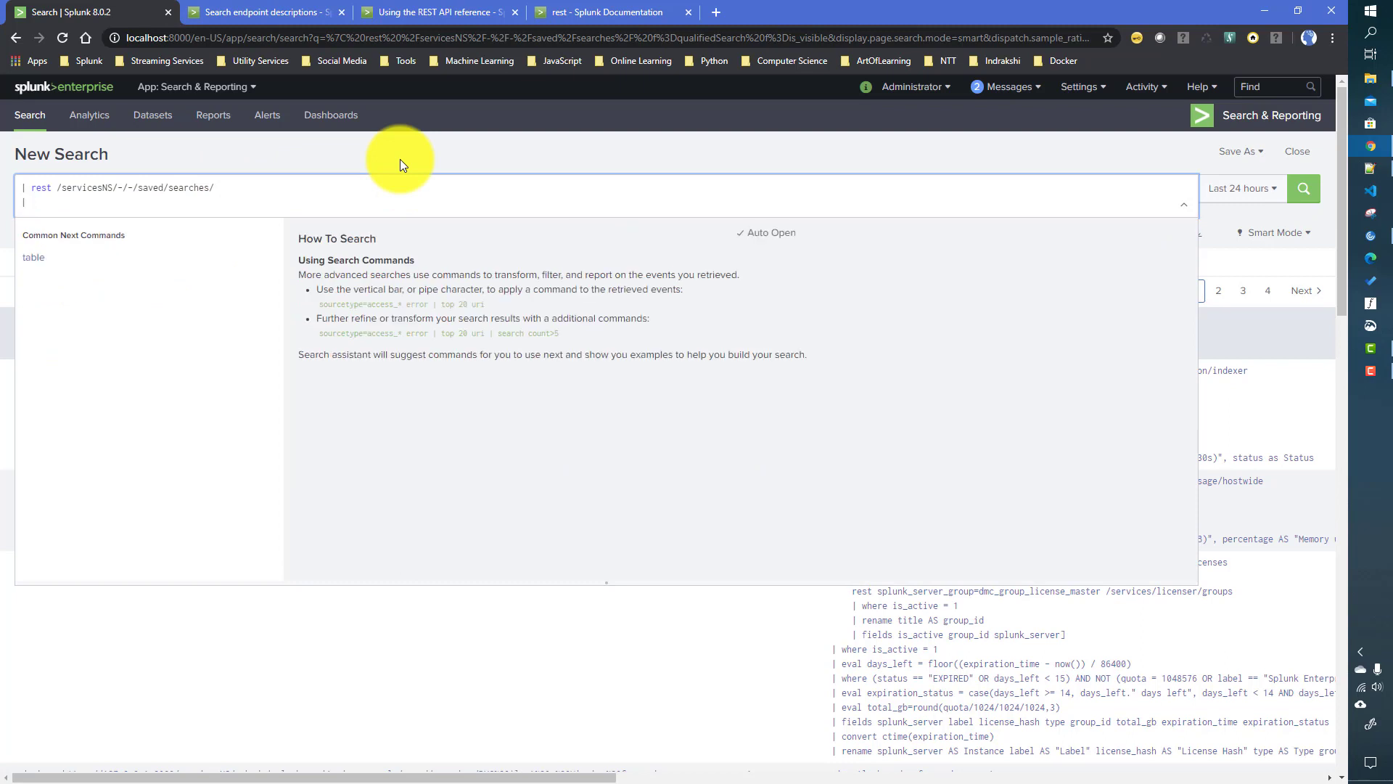
pyautogui.write('table ')
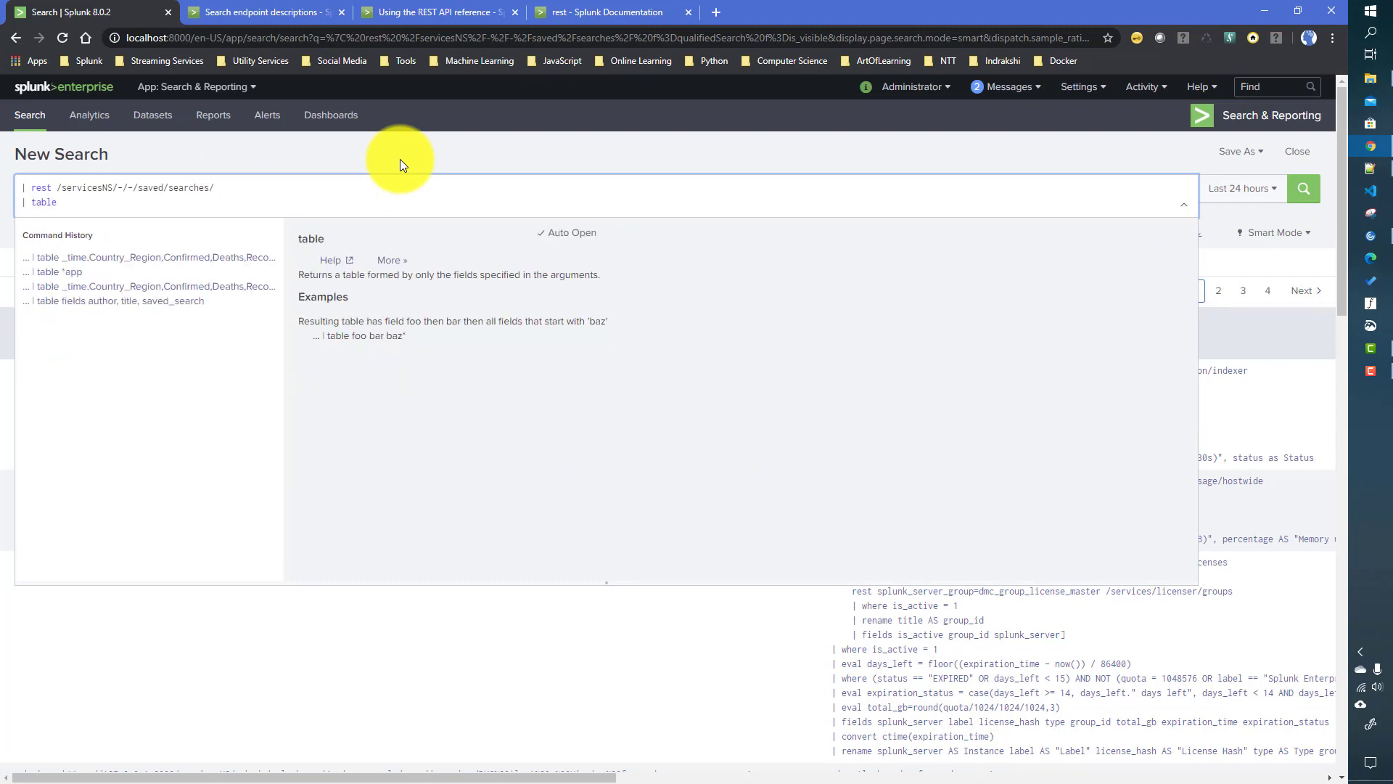
pyautogui.write('*app')
pyautogui.press('Return')
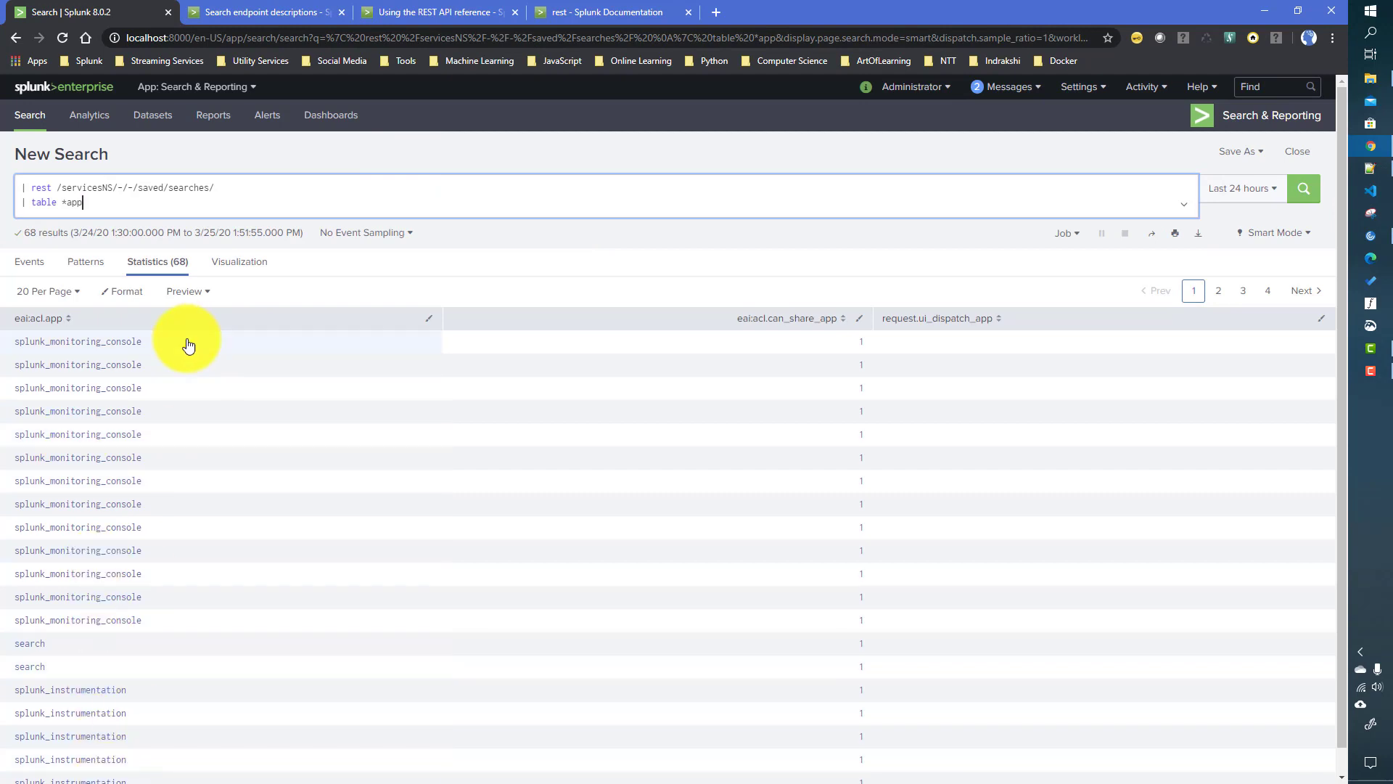
# Step: Copy the app value splunk_monitoring_console from the results and add search="splunk_monitoring_console" as an argument to the rest command
pyautogui.click(146, 351)
pyautogui.moveTo(145, 349); pyautogui.dragTo(18, 343)
pyautogui.hotkey('ctrl', 'c')
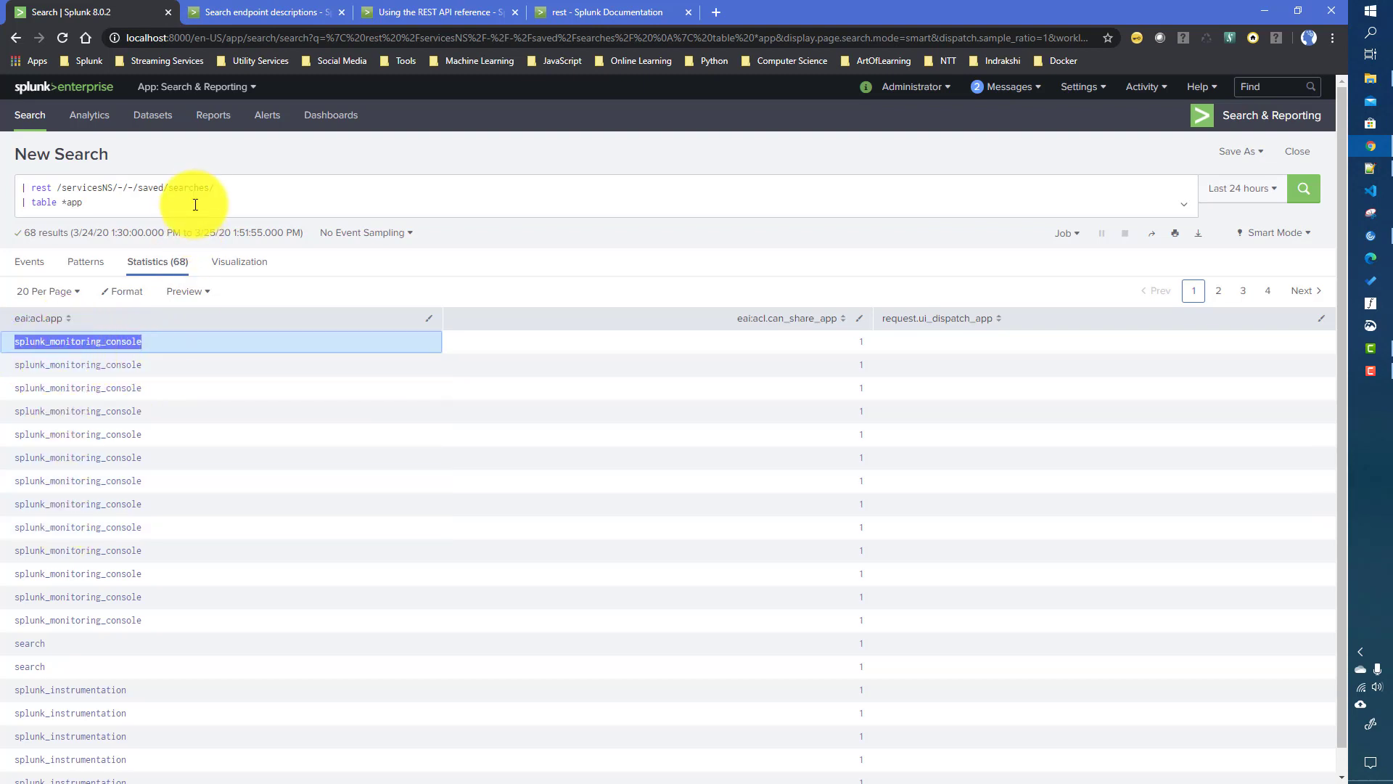
pyautogui.click(340, 183)
pyautogui.write('search')
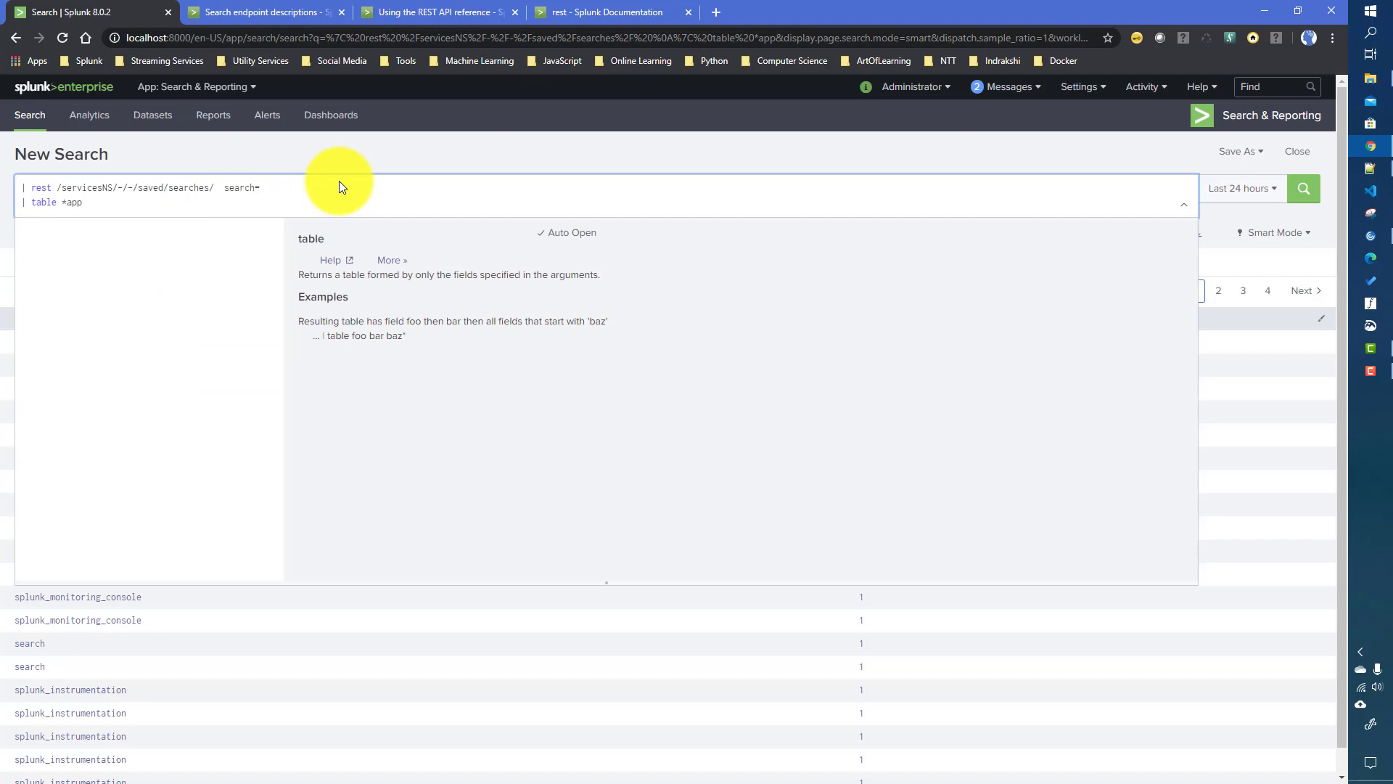
pyautogui.write('="')
pyautogui.hotkey('ctrl', 'v')
pyautogui.press('Return')
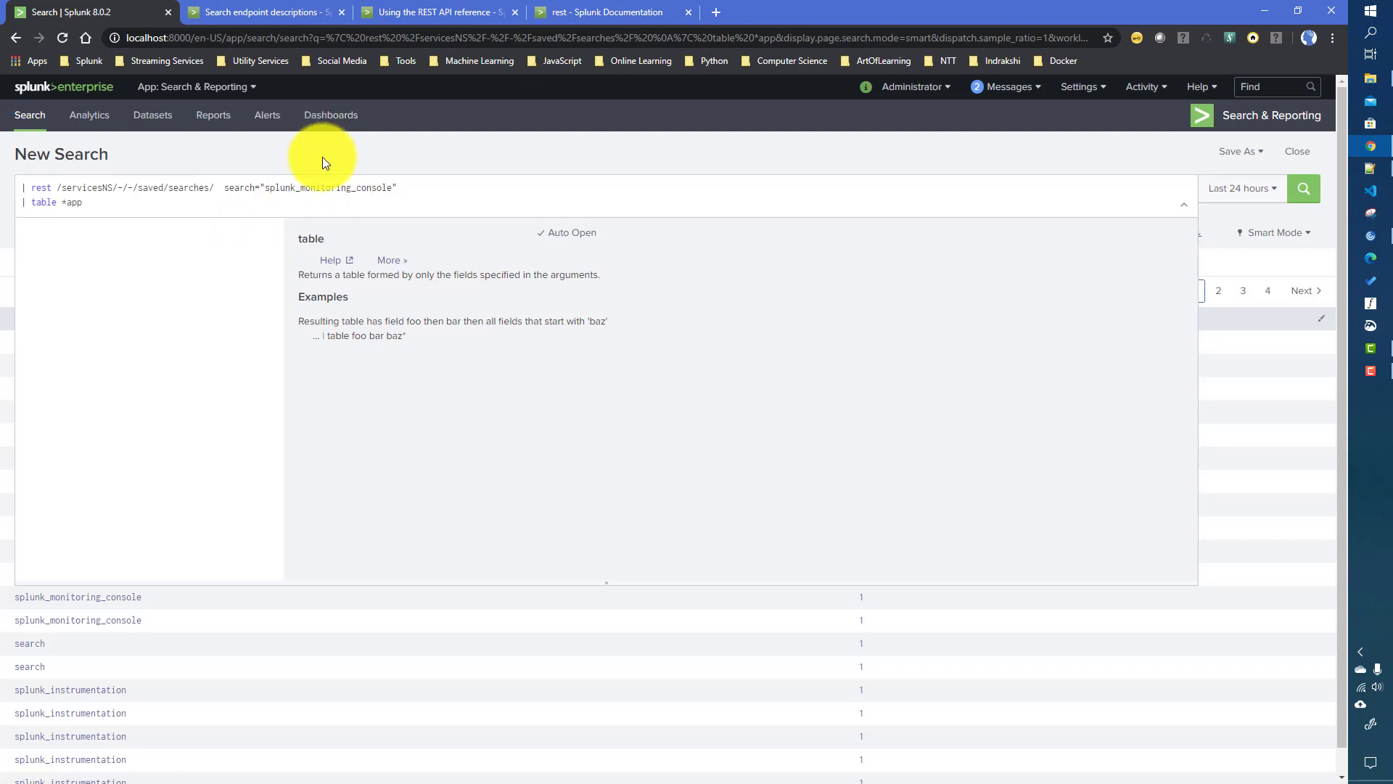
# Step: Restrict the search argument to the app field as search="eai:acl.app=splunk_monitoring_console" and run the query
pyautogui.click(55, 321)
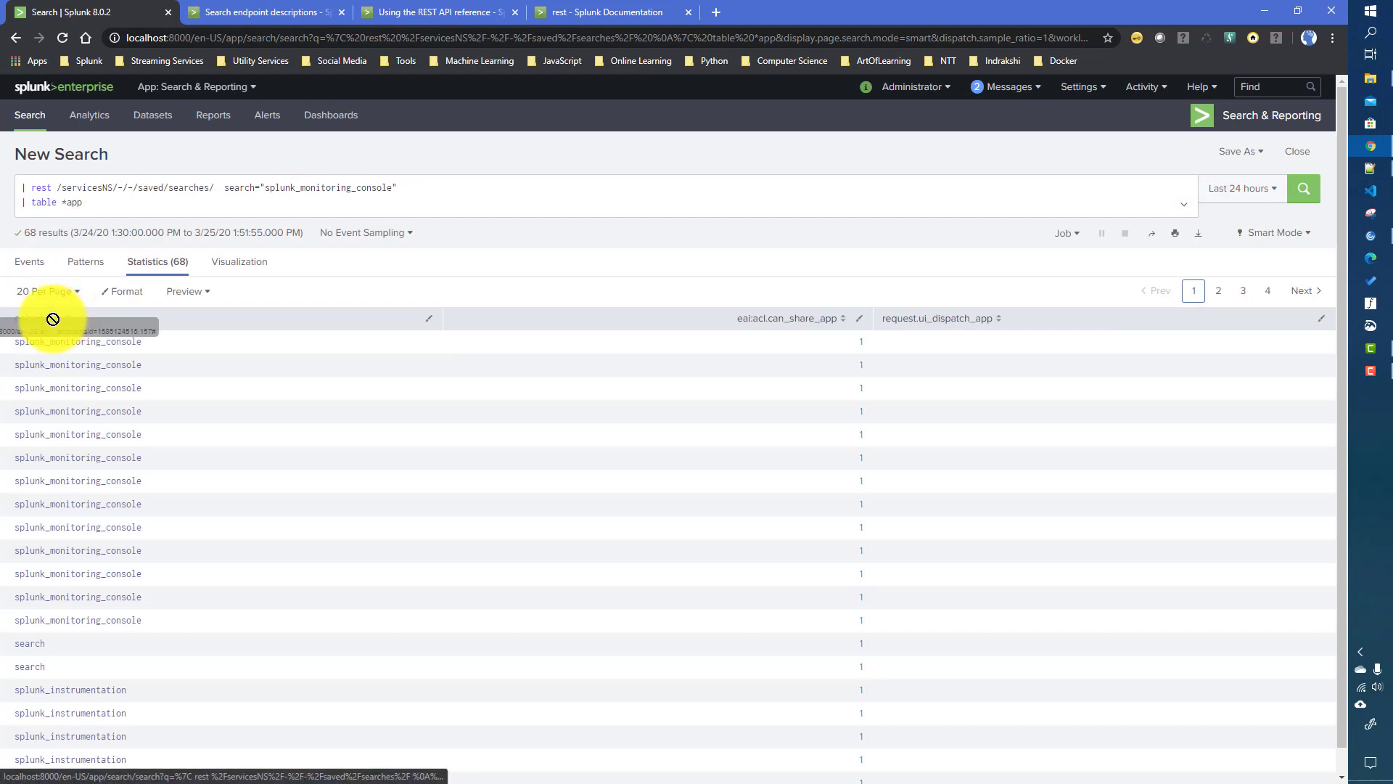
pyautogui.click(265, 190)
pyautogui.write('eai:')
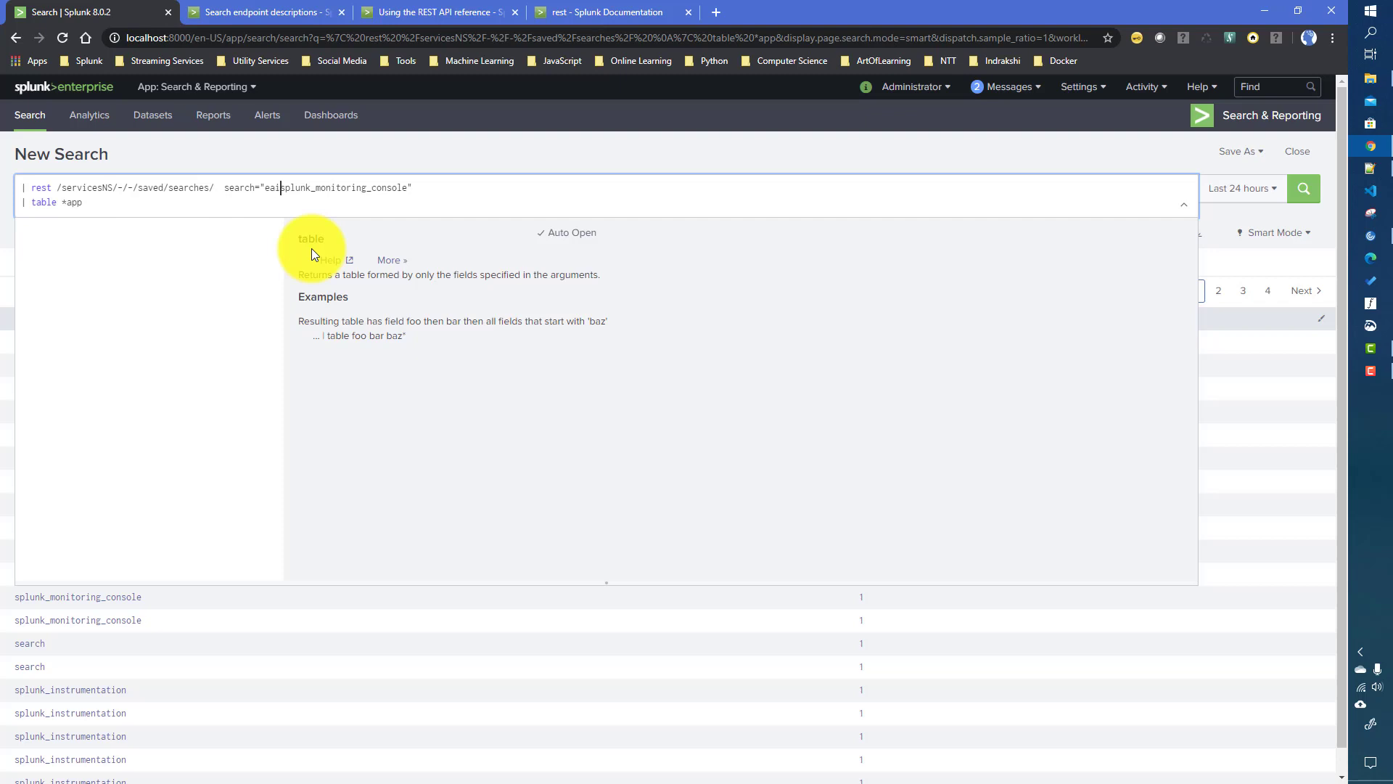
pyautogui.write('acl.app=')
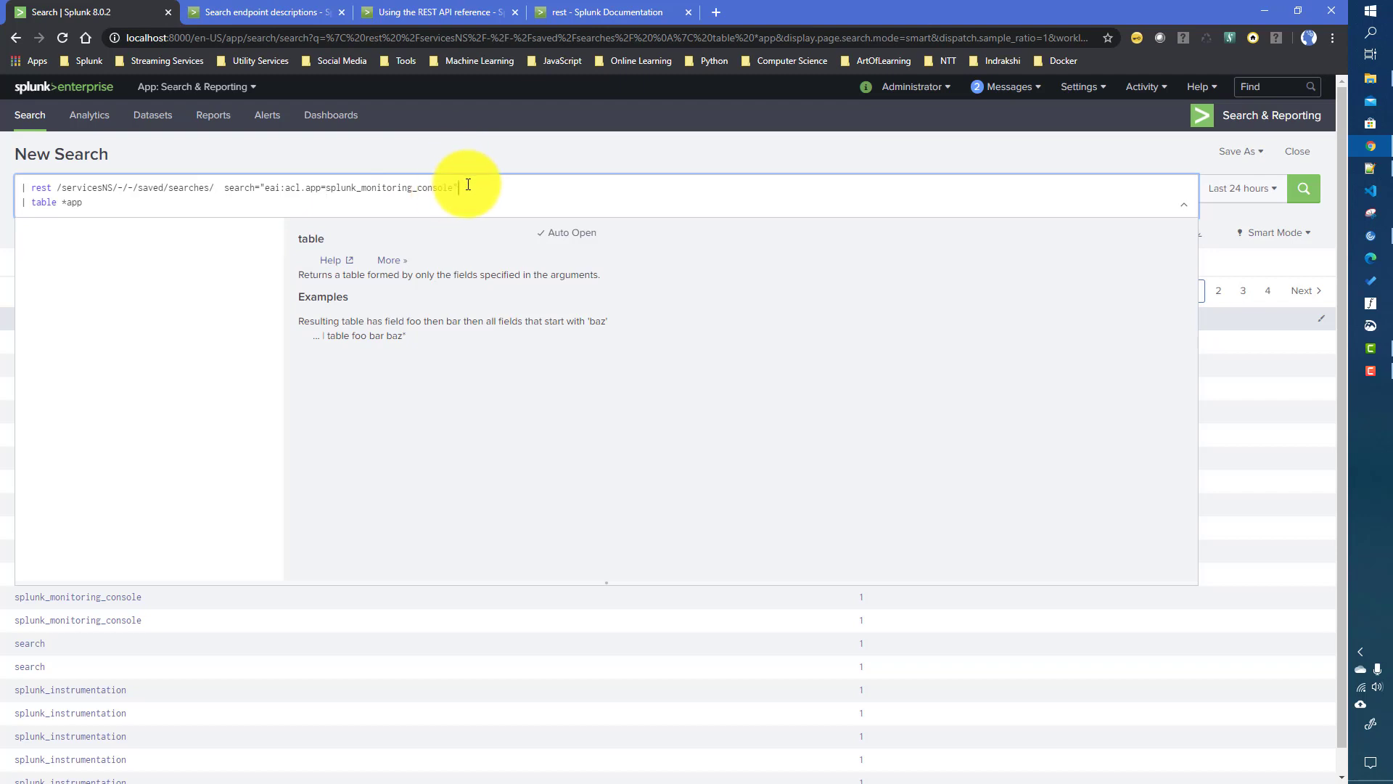
pyautogui.click(481, 146)
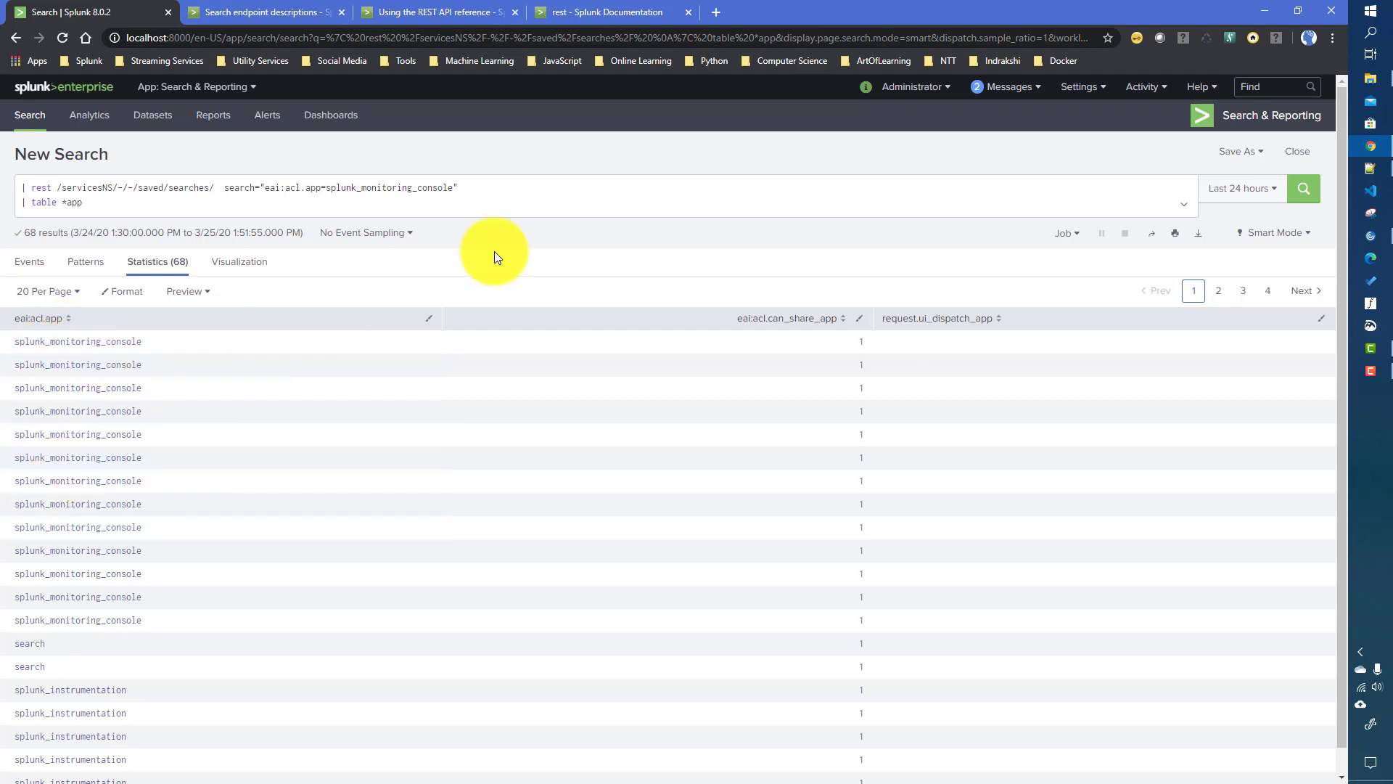
pyautogui.click(82, 203)
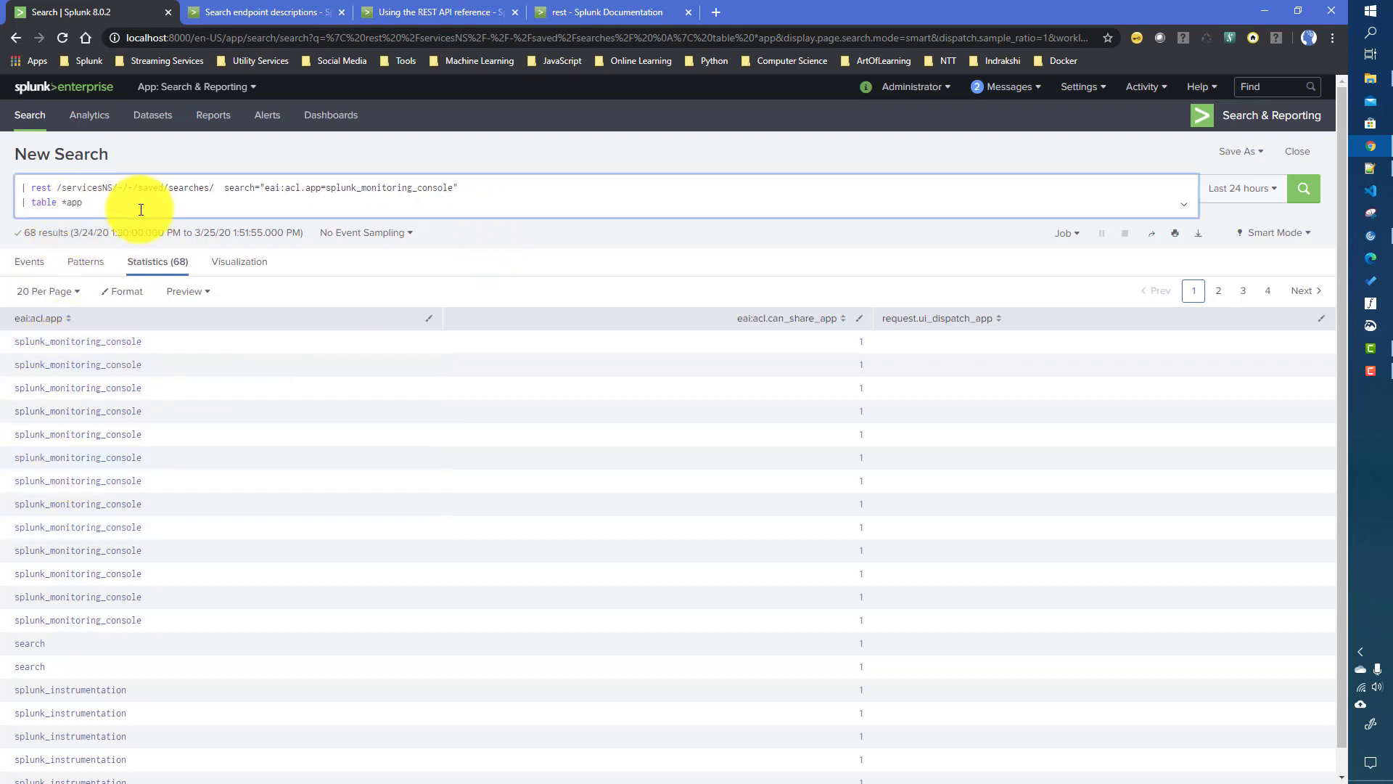
pyautogui.press('Return')
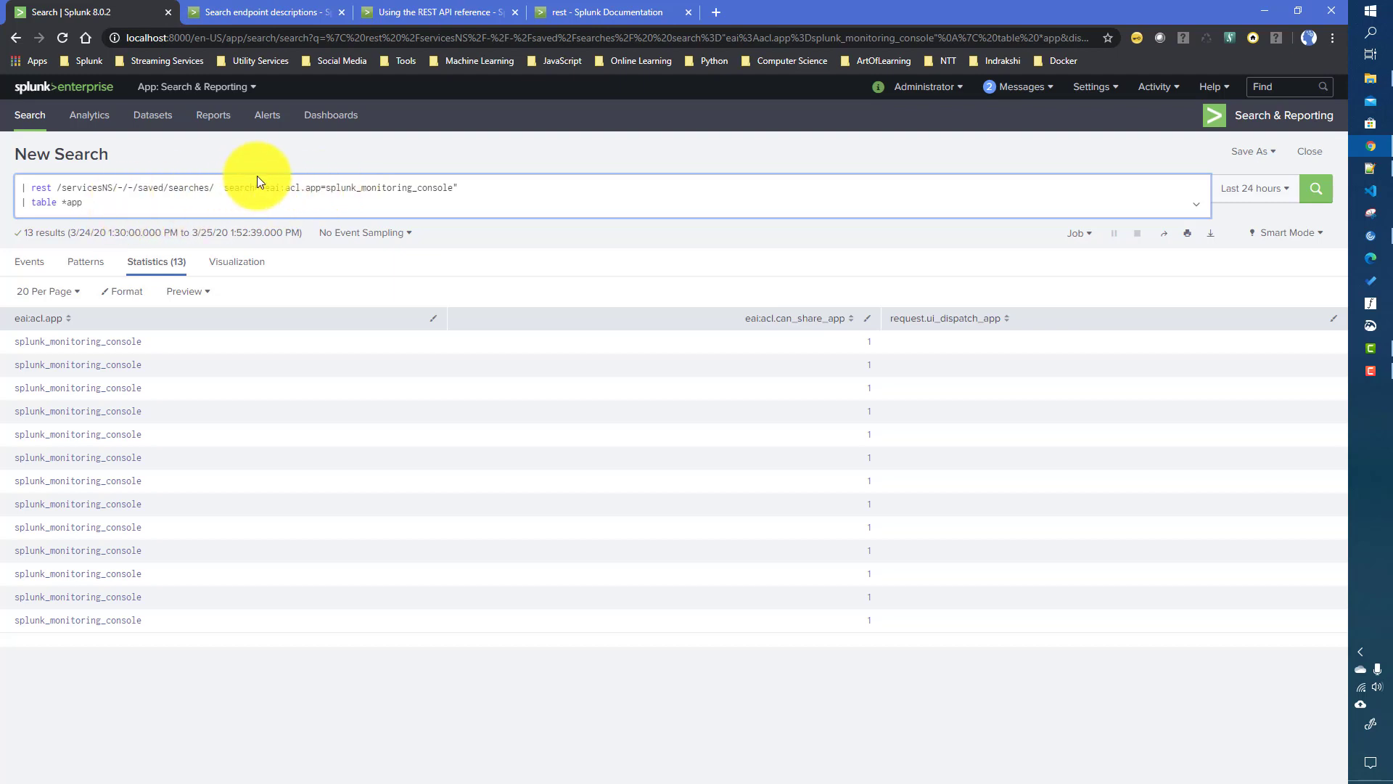
# Step: Compare the query's search argument with the rest command syntax and the pagination and filtering parameters in the documentation
pyautogui.moveTo(225, 187); pyautogui.dragTo(459, 187)
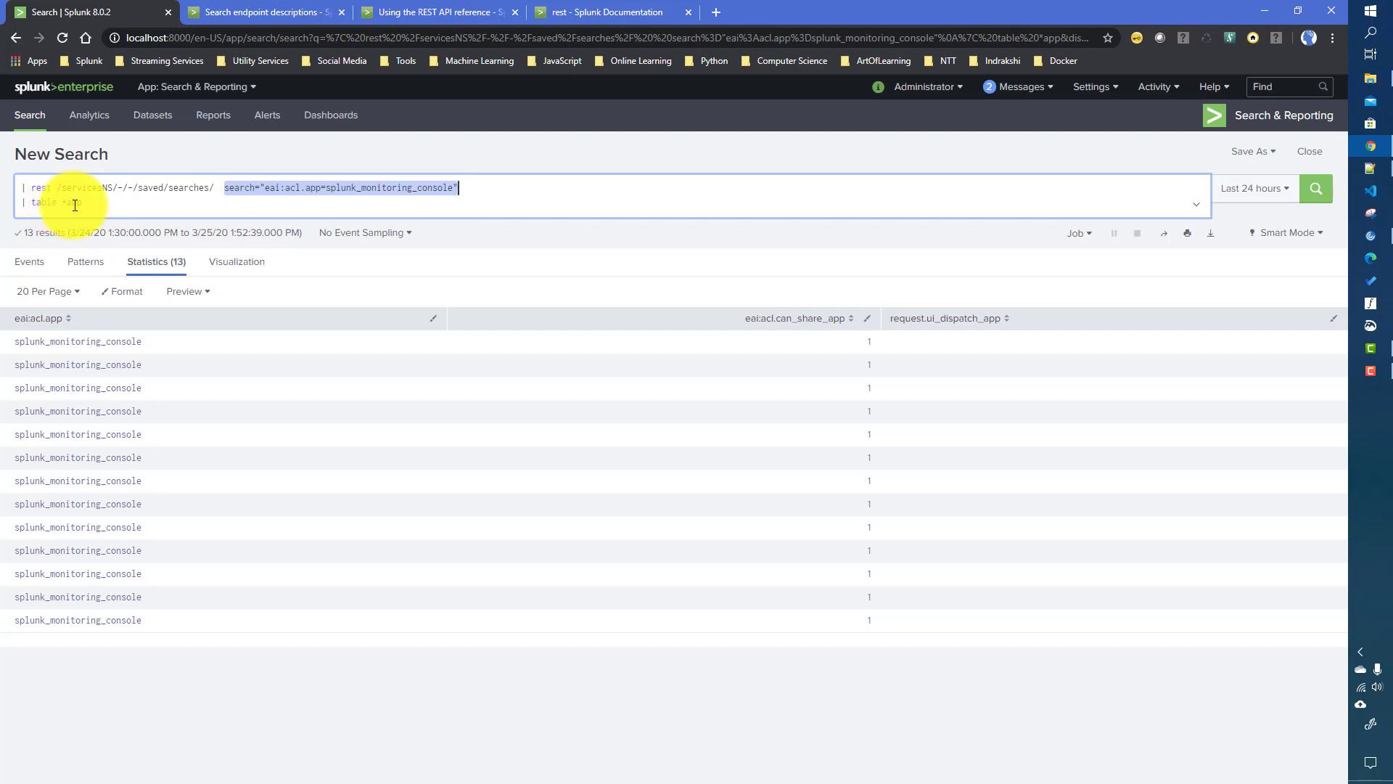
pyautogui.click(223, 187)
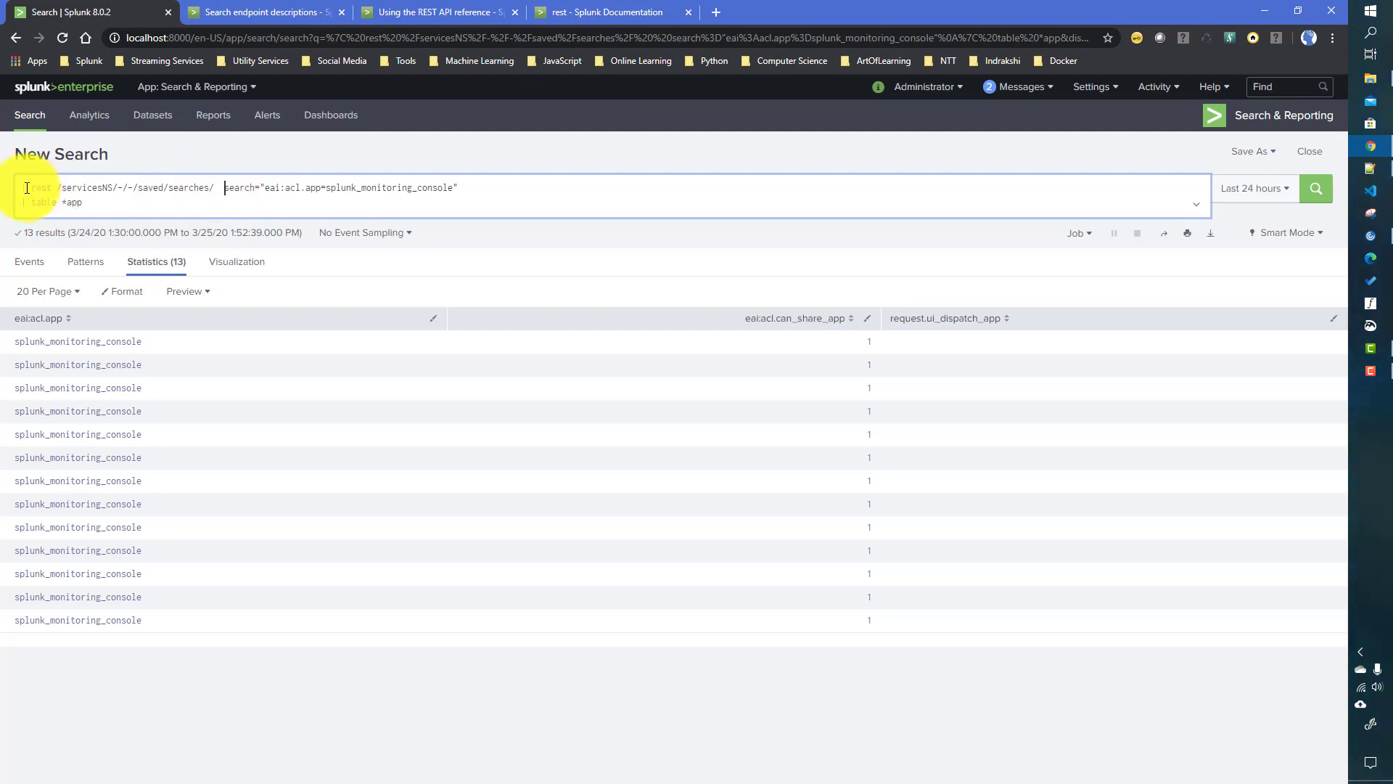
pyautogui.moveTo(25, 188); pyautogui.dragTo(320, 181)
pyautogui.hotkey('shift', 'End')
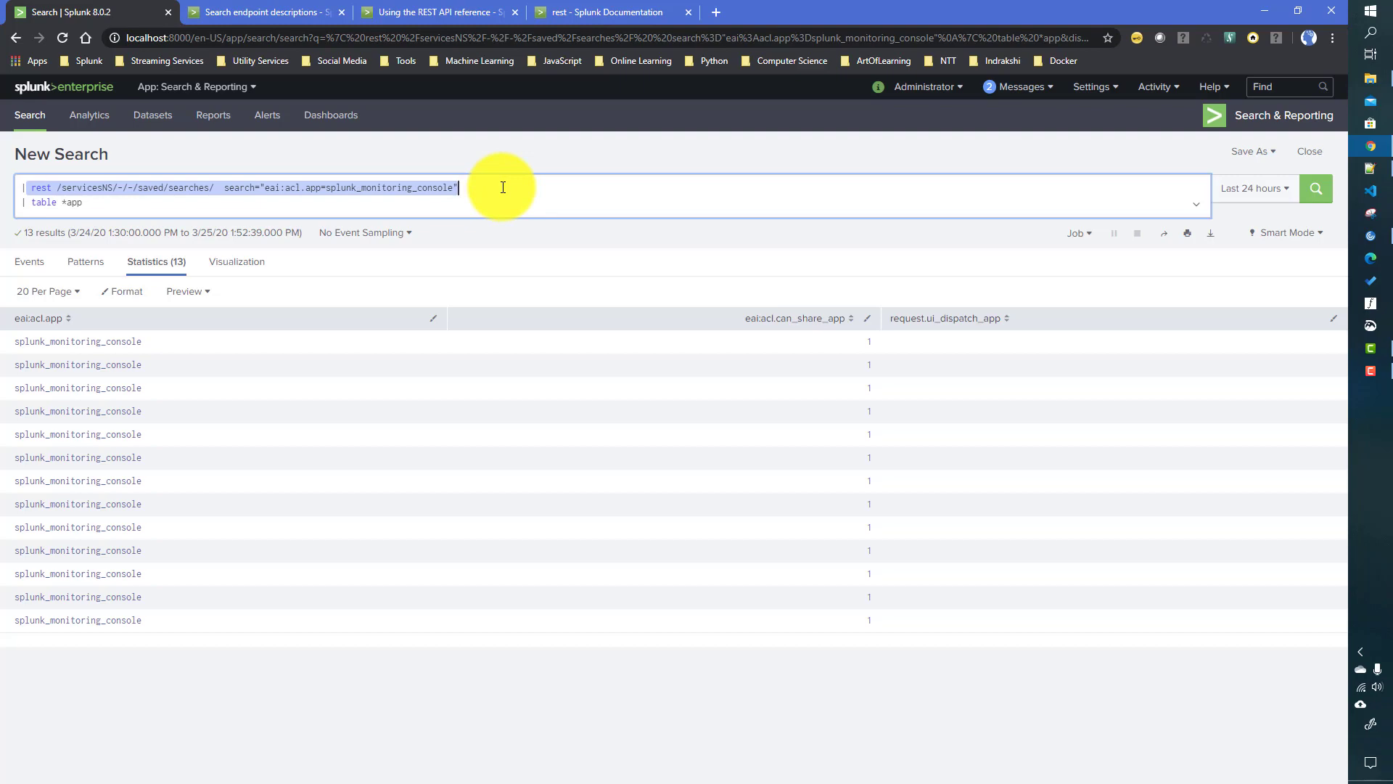
pyautogui.click(591, 12)
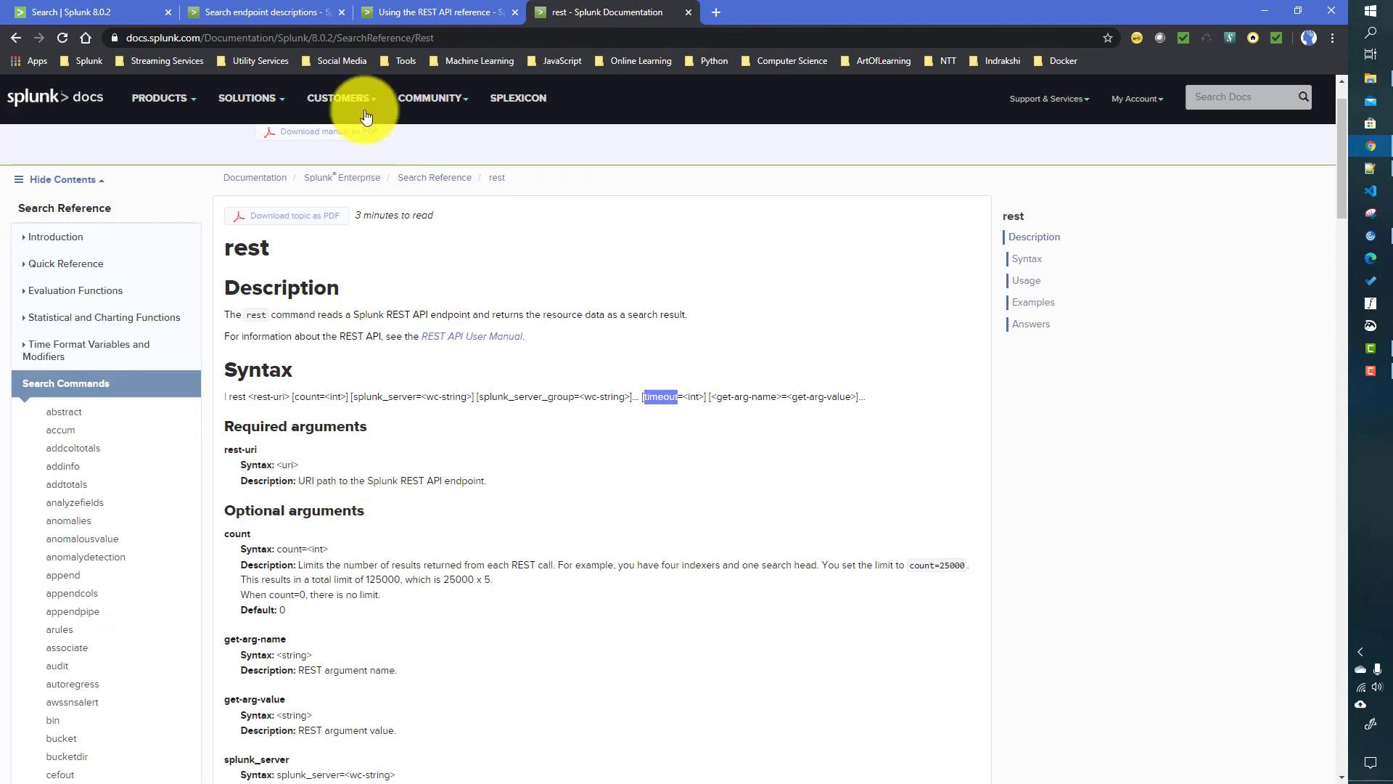
pyautogui.click(404, 6)
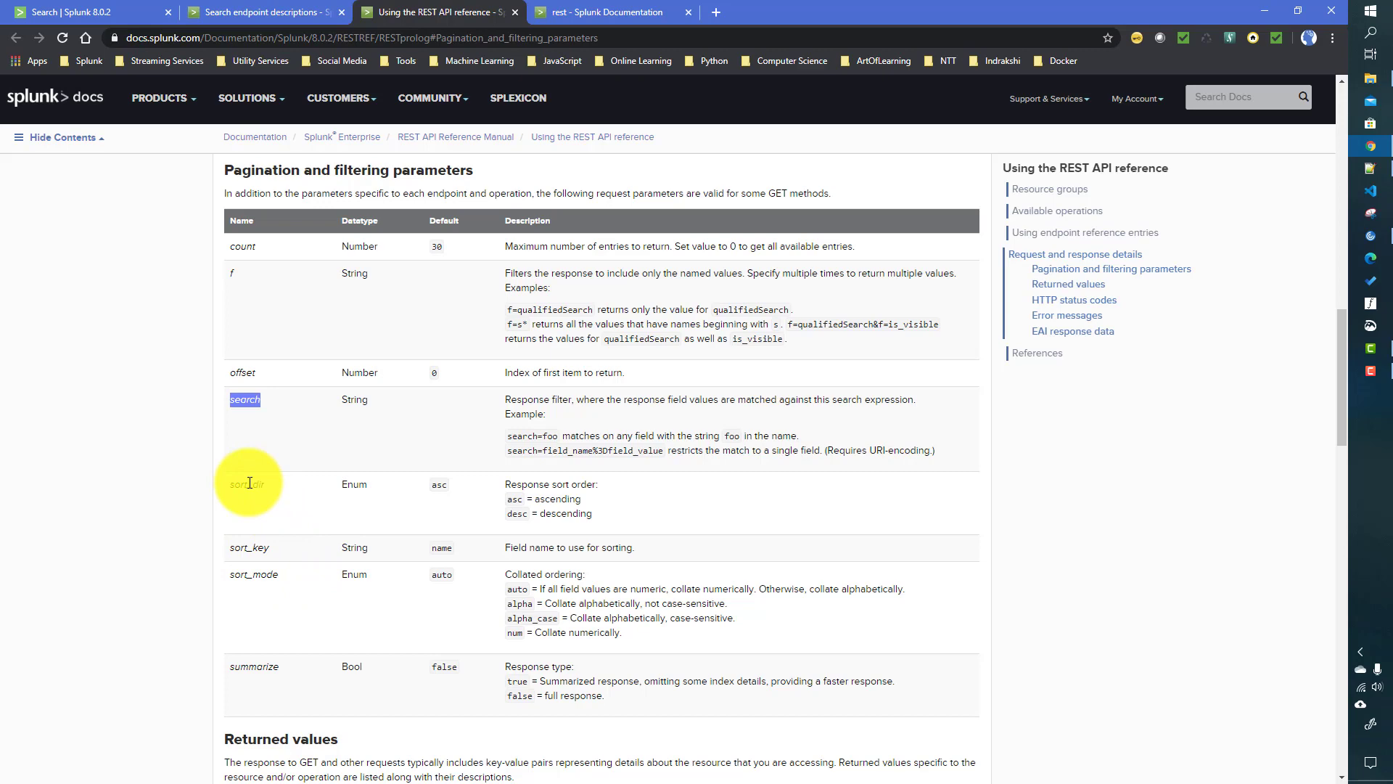
pyautogui.click(102, 6)
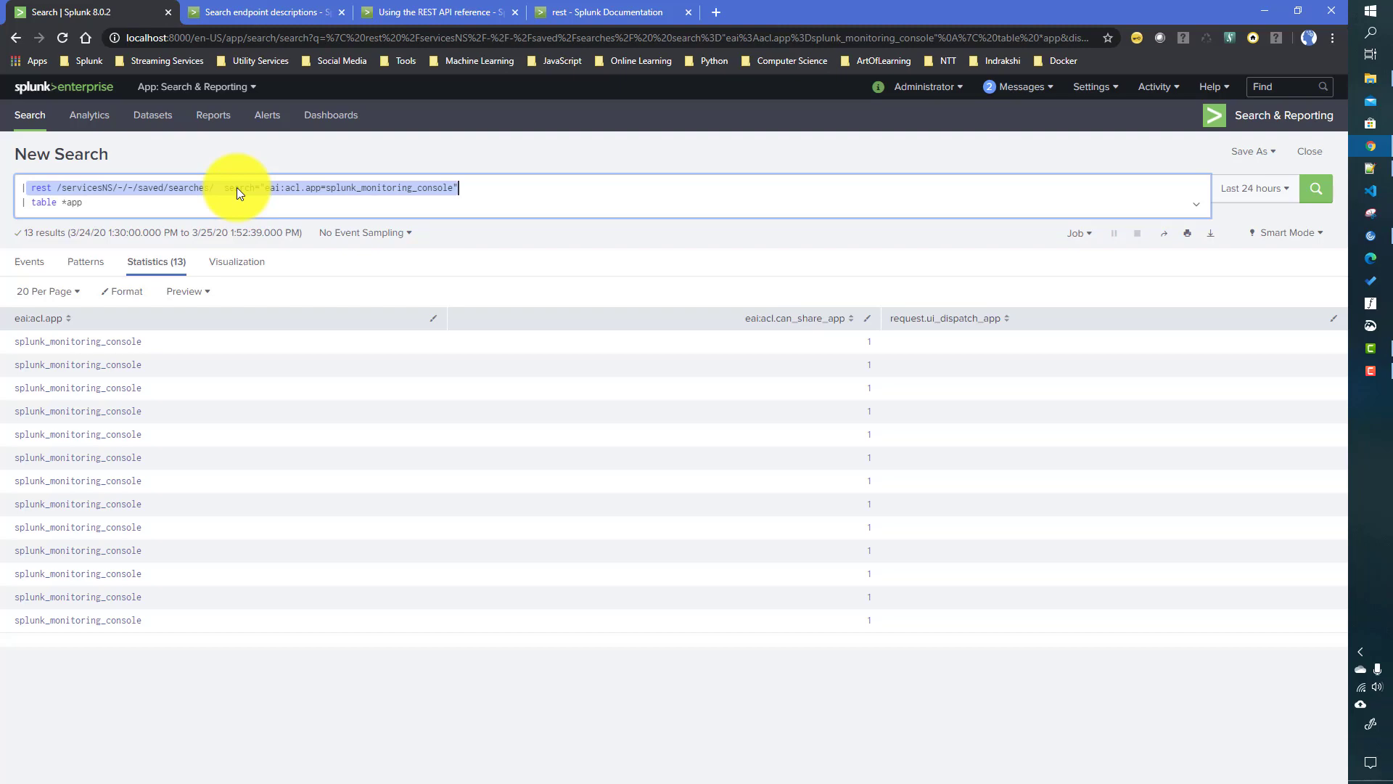
# Step: Copy the sort_dir parameter name from the documentation and replace the query's search argument with sort_dir=asc
pyautogui.click(411, 10)
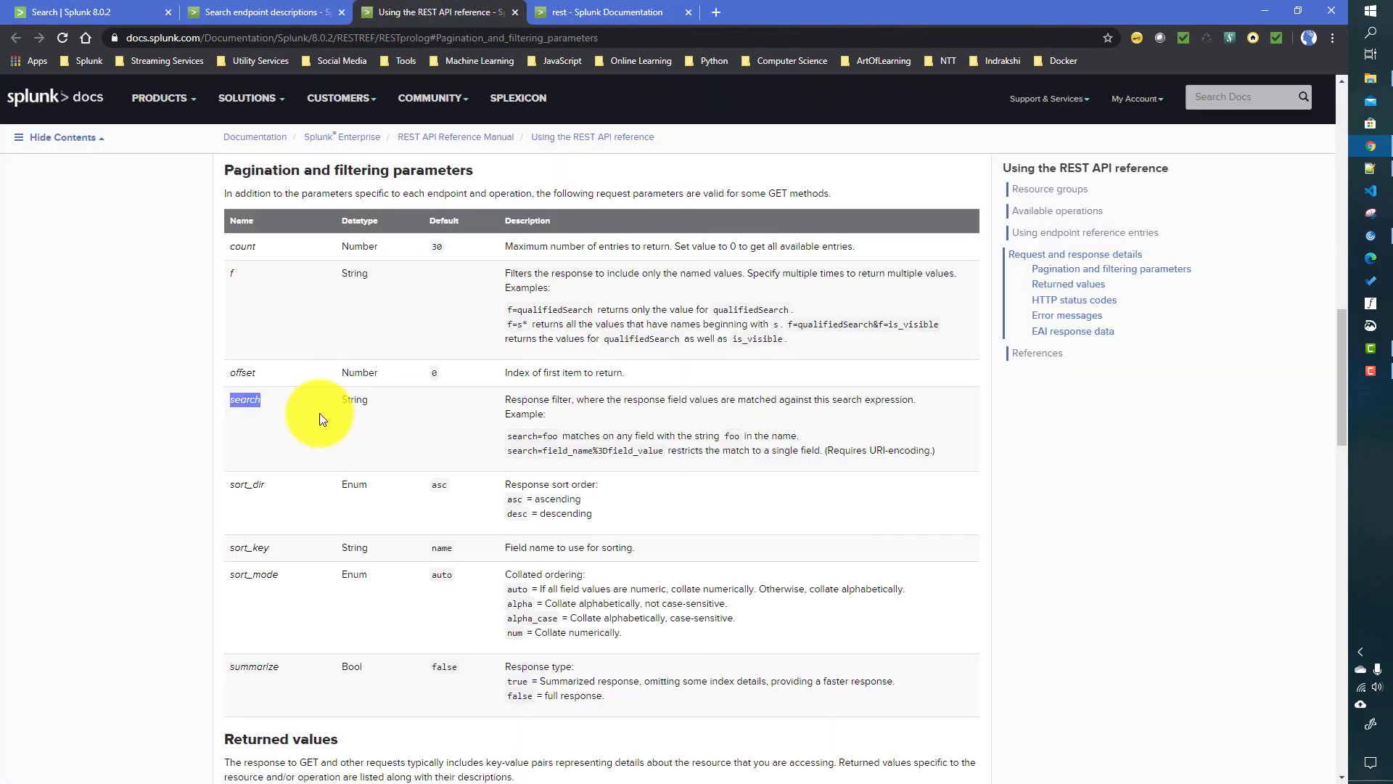
pyautogui.doubleClick(270, 485)
pyautogui.hotkey('ctrl', 'c')
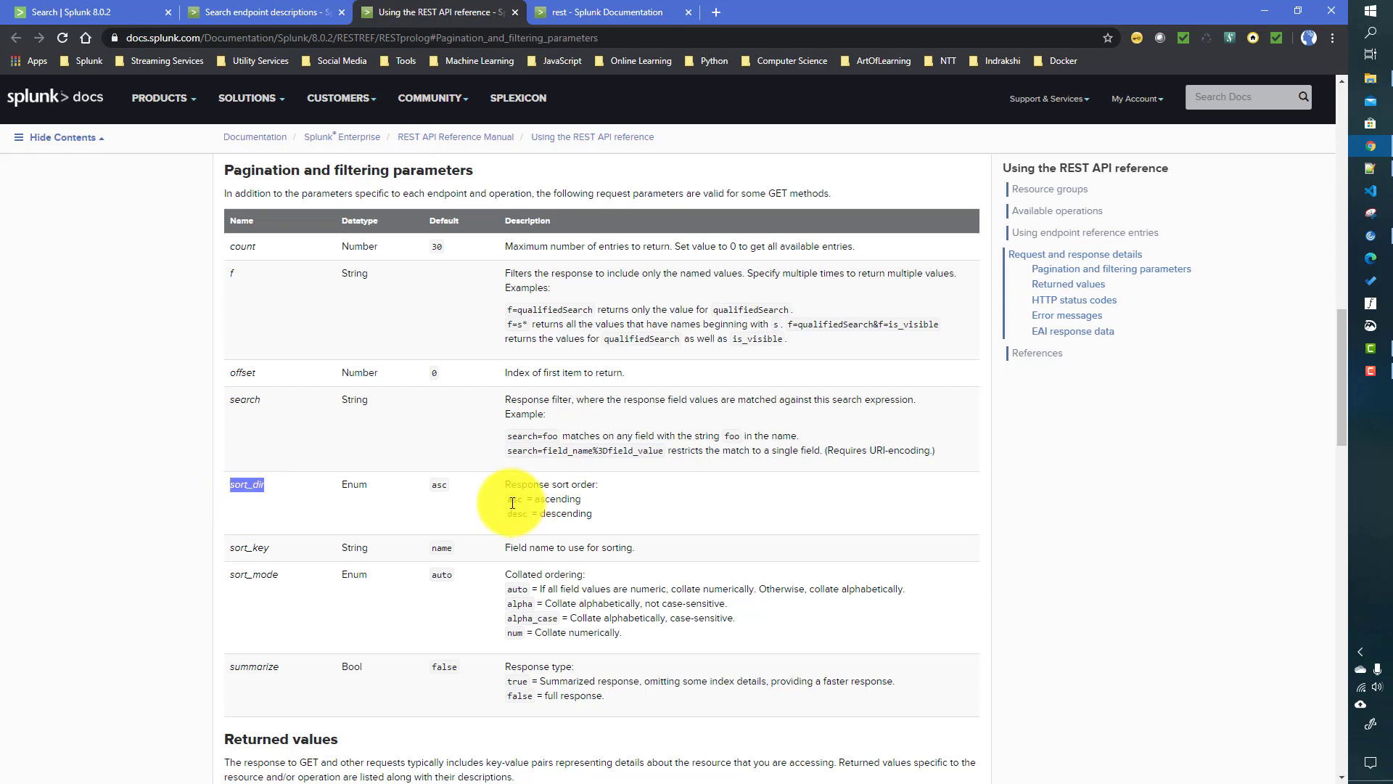
pyautogui.click(67, 17)
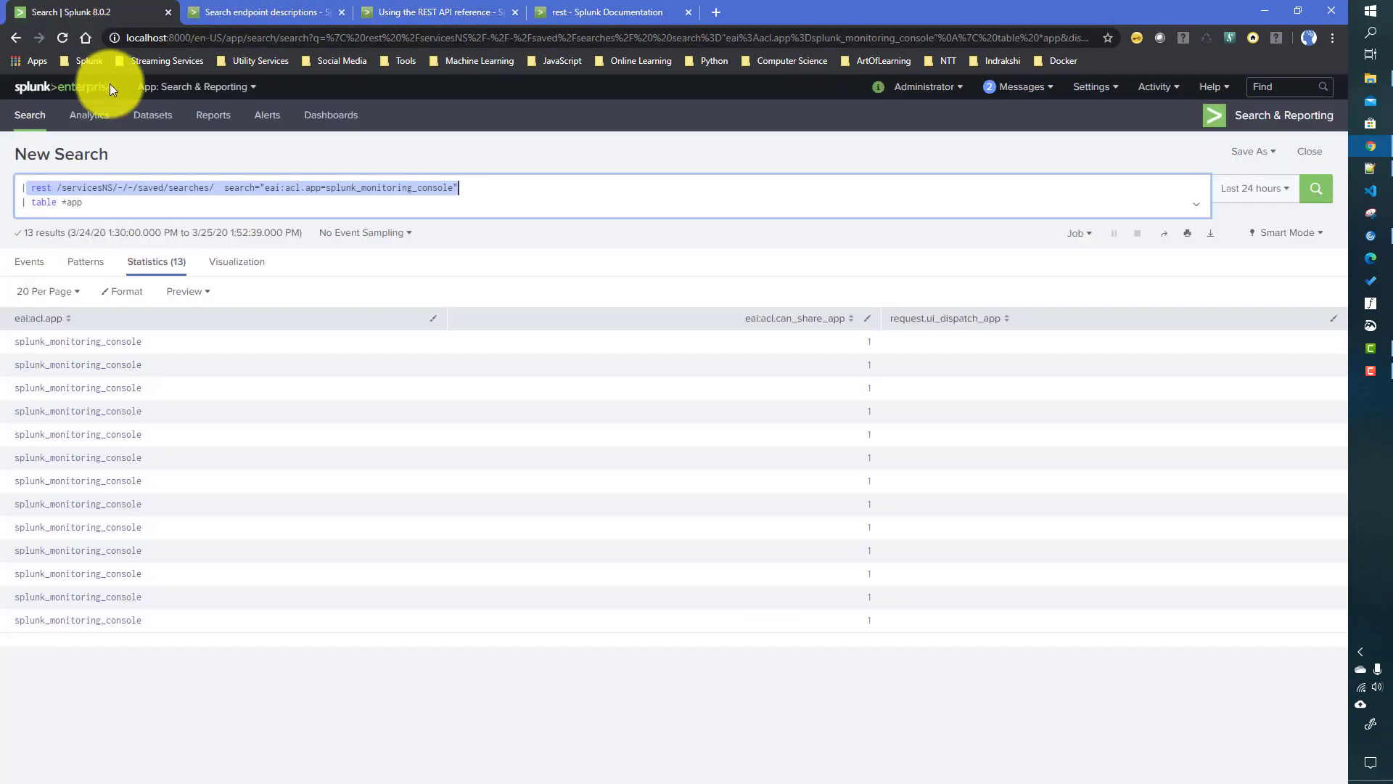
pyautogui.click(225, 189)
pyautogui.moveTo(225, 189); pyautogui.dragTo(466, 188)
pyautogui.hotkey('ctrl', 'v')
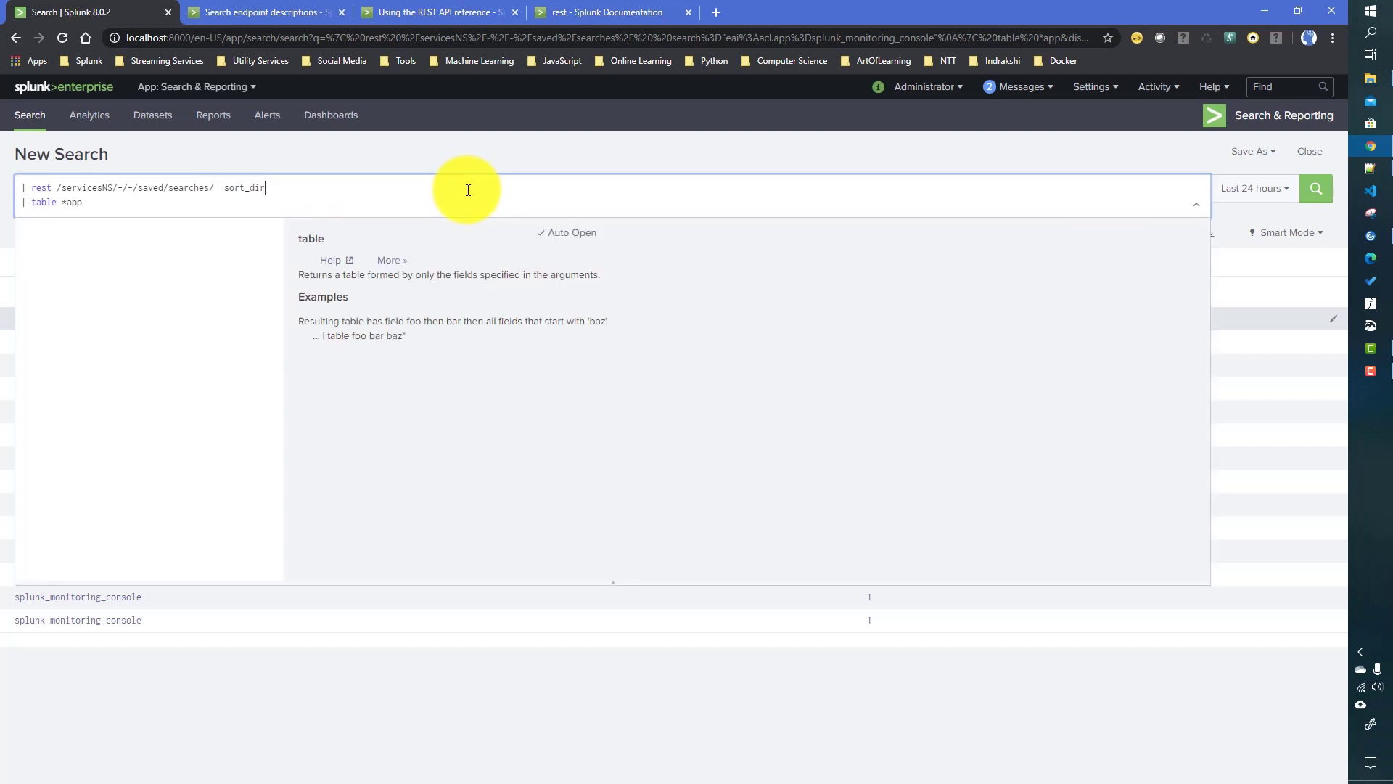
pyautogui.write('=asc')
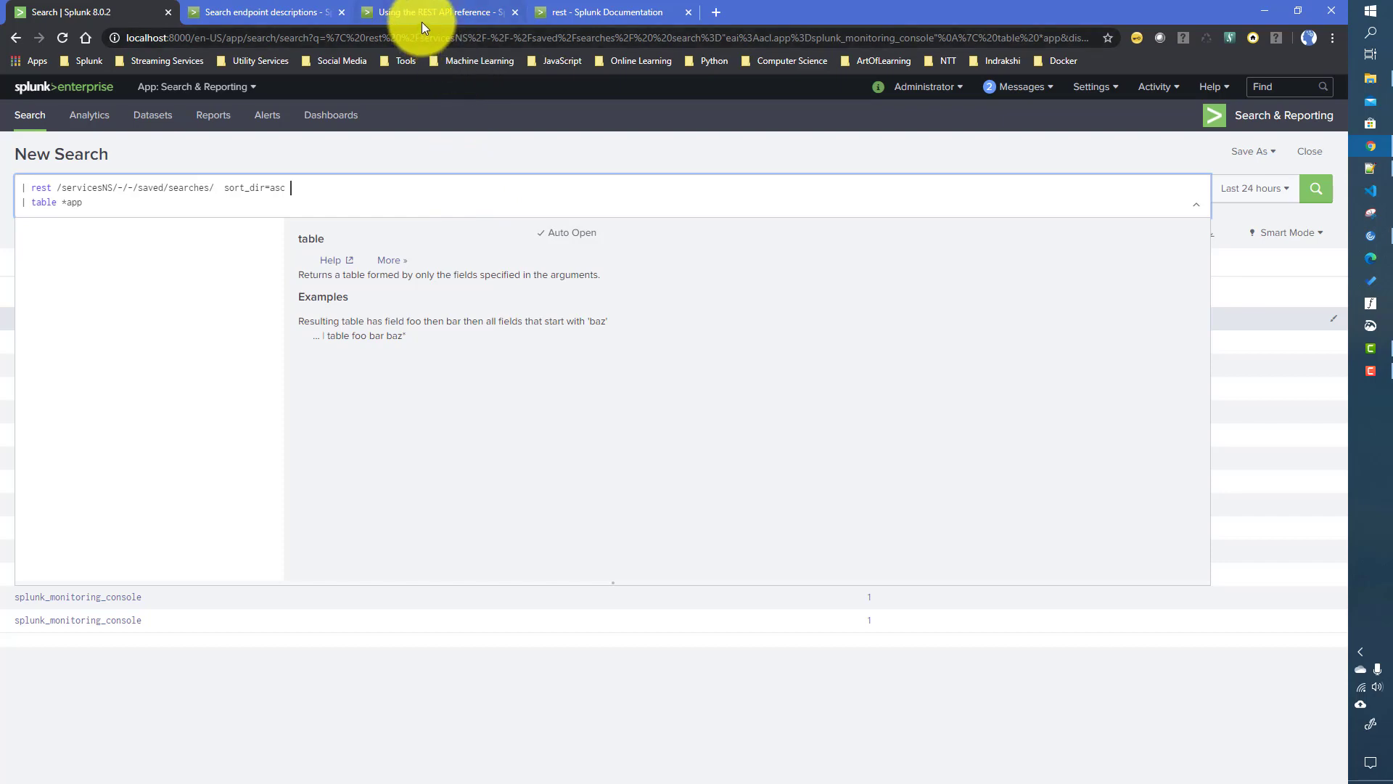
# Step: Copy the sort_key parameter name from the documentation and add sort_key="eai:acl.app" after sort_dir=asc in the query
pyautogui.click(438, 15)
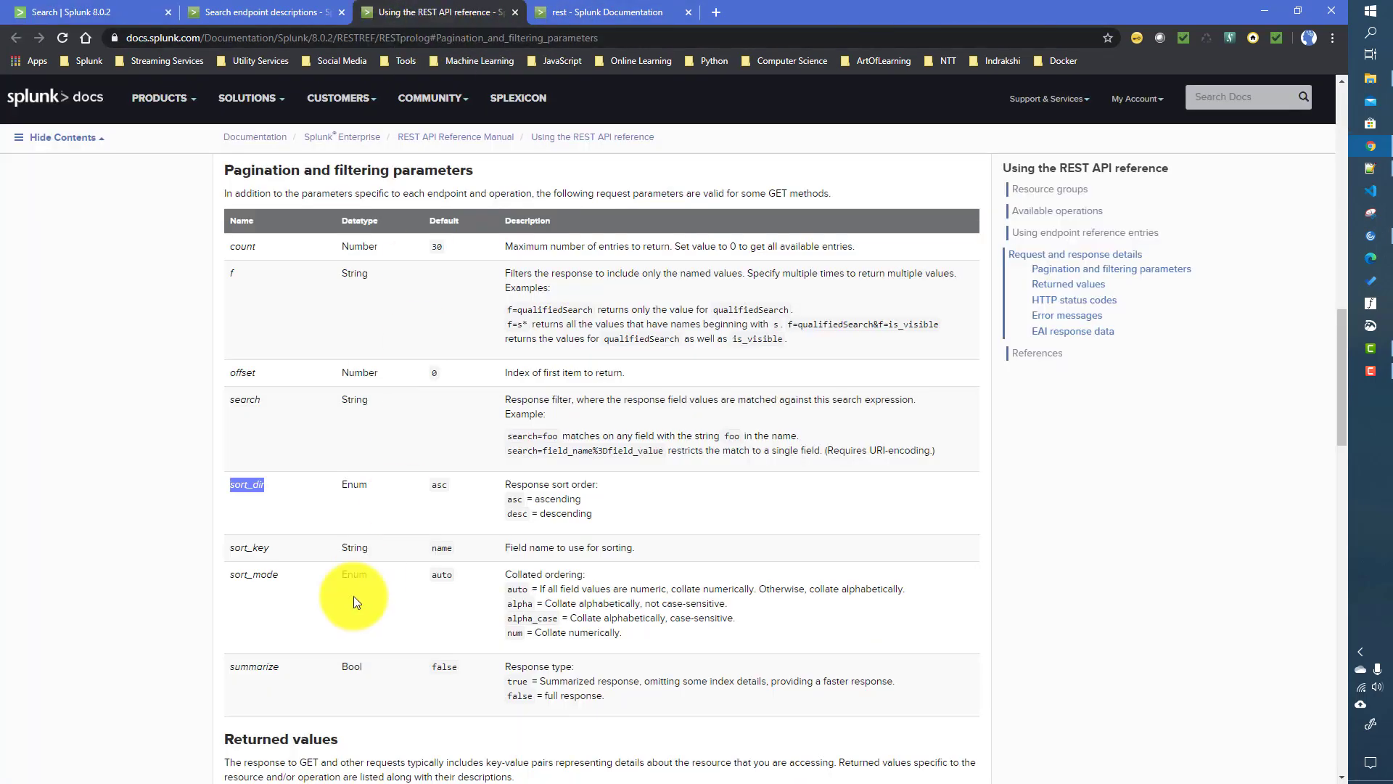
pyautogui.doubleClick(249, 544)
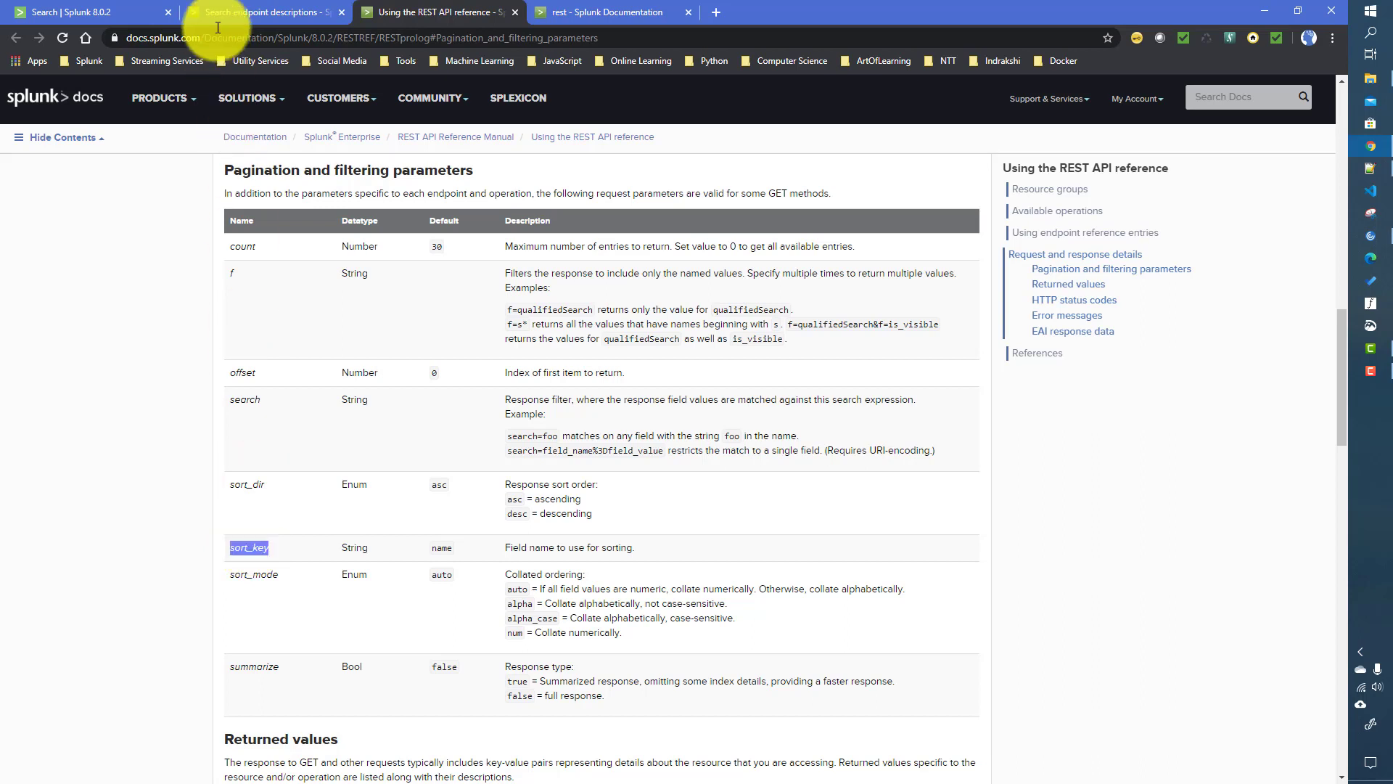
pyautogui.click(106, 15)
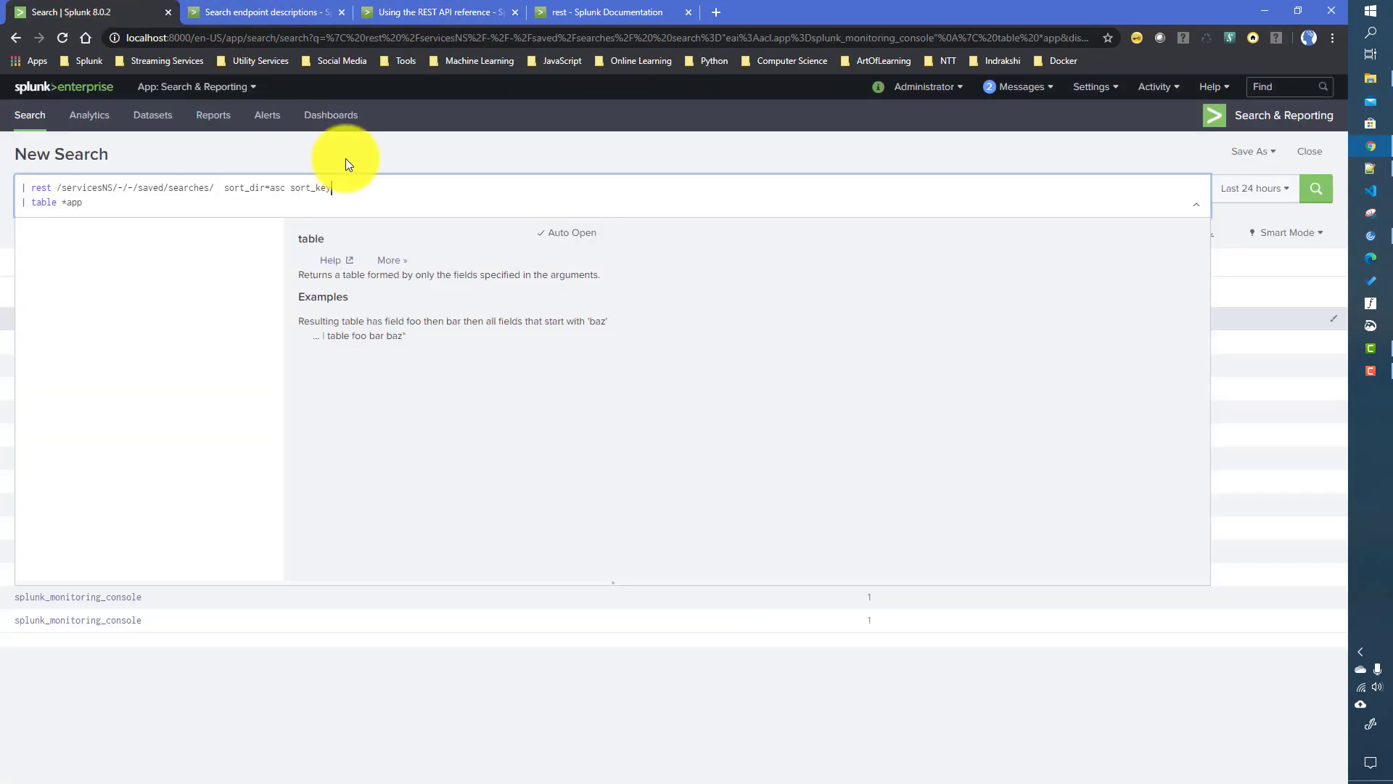
pyautogui.press('Return')
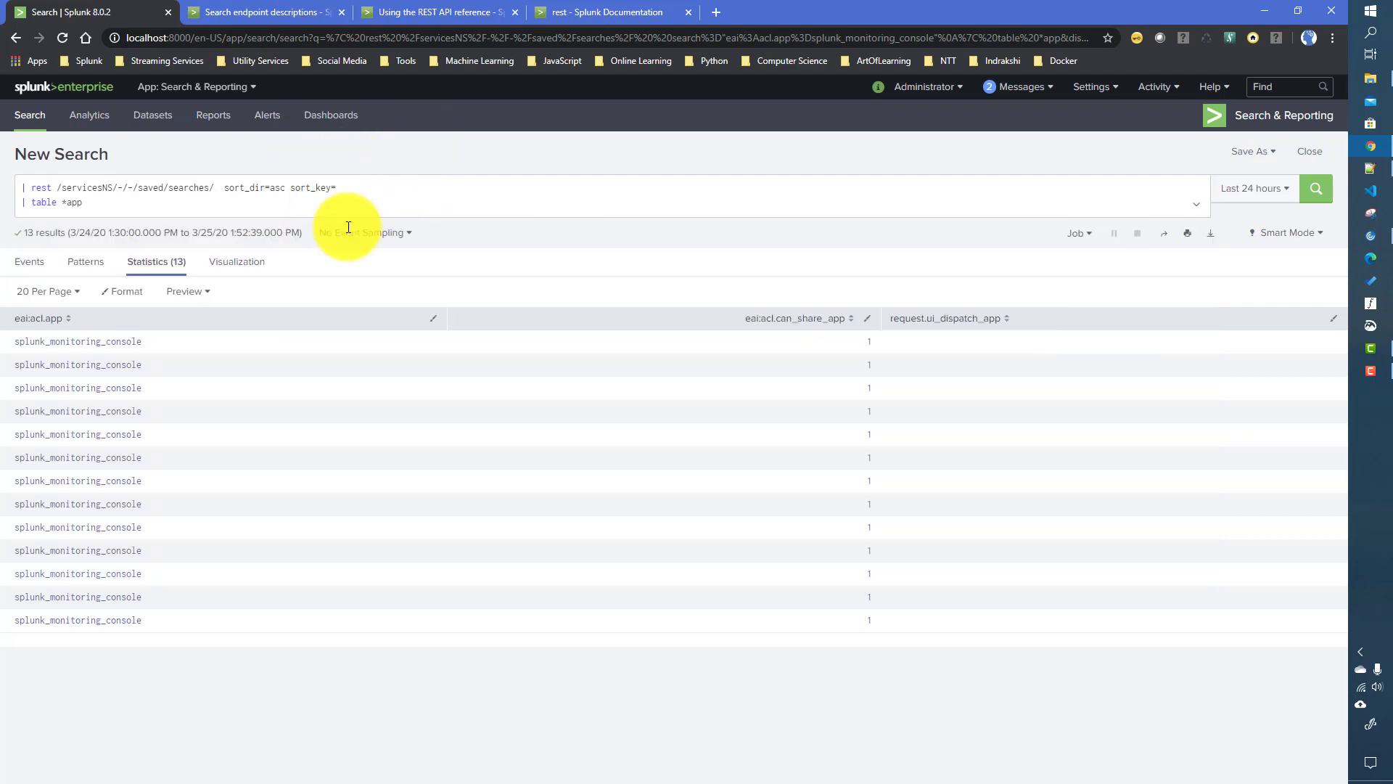
pyautogui.click(352, 190)
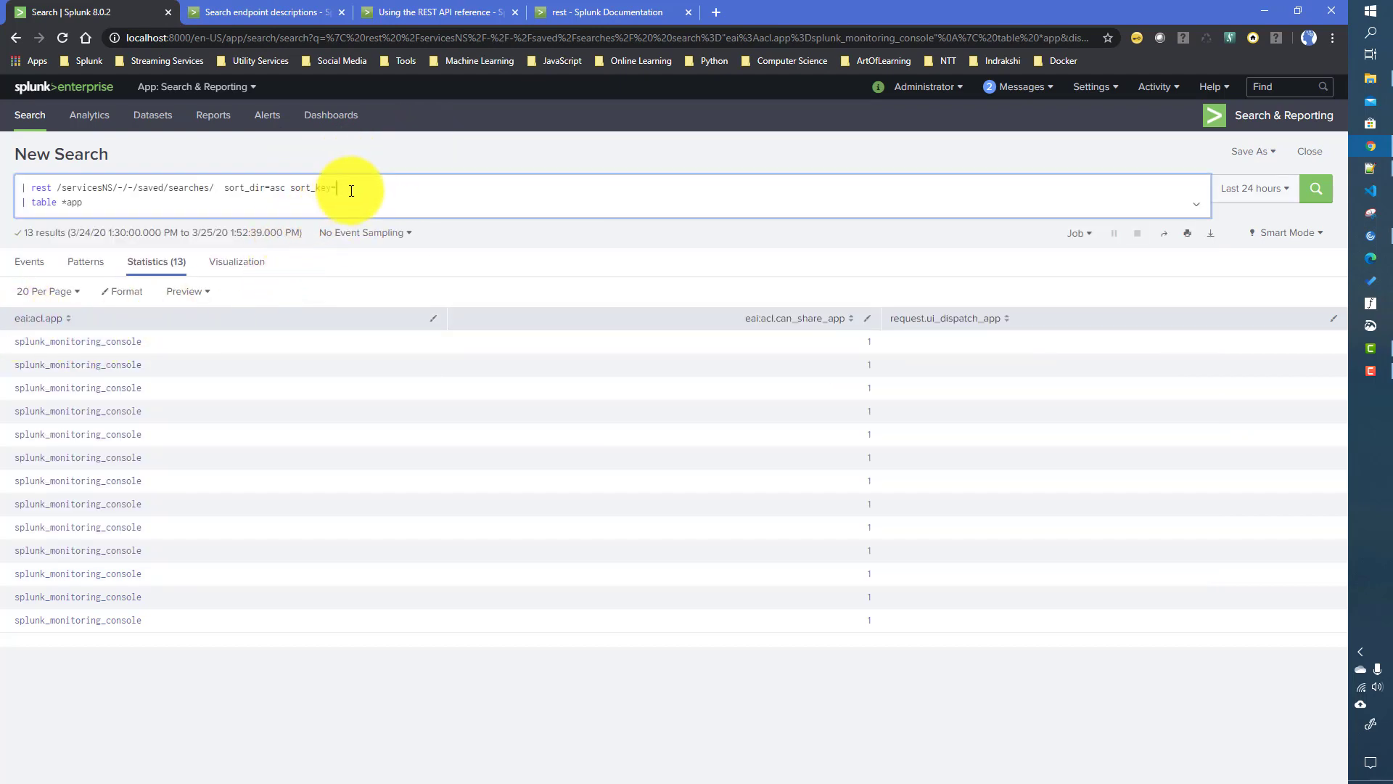
pyautogui.write('"eai')
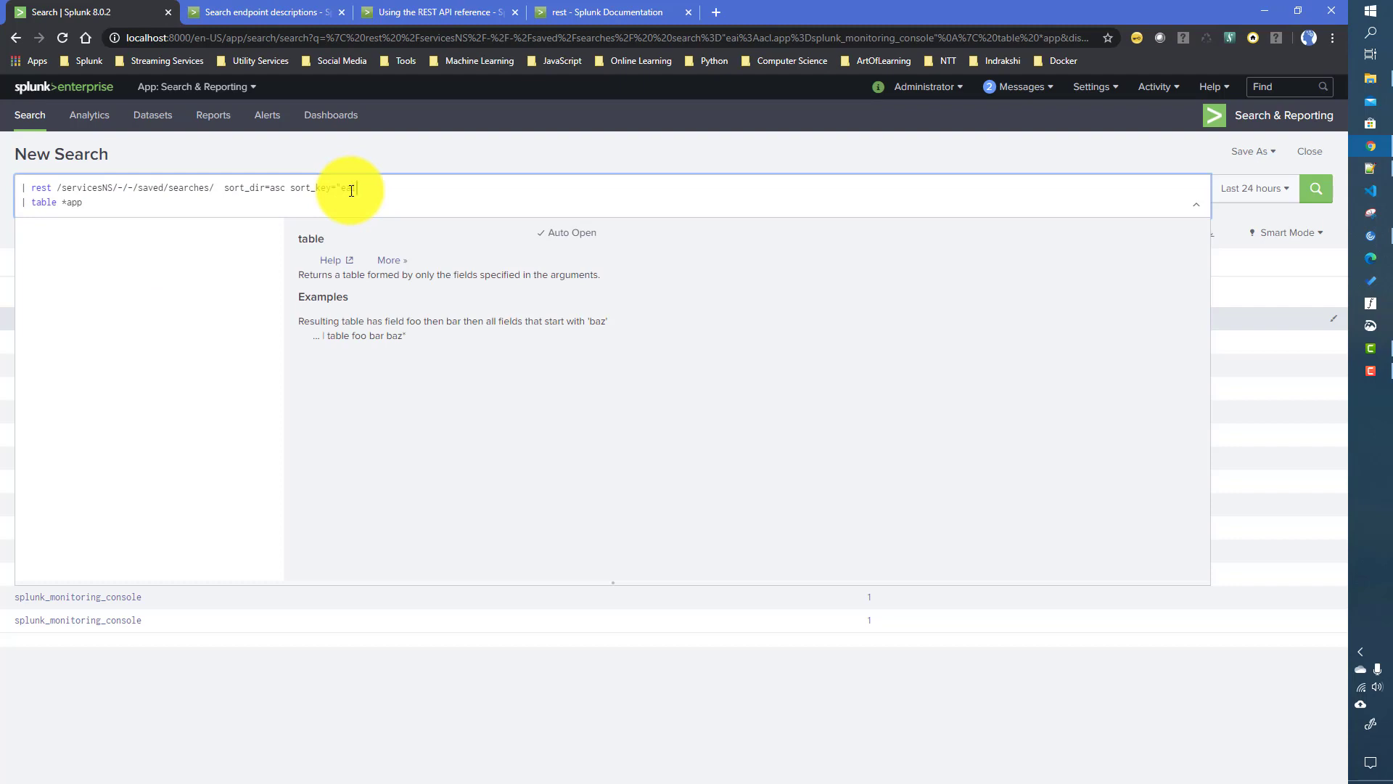
pyautogui.write(':acl.app"')
pyautogui.press('Return')
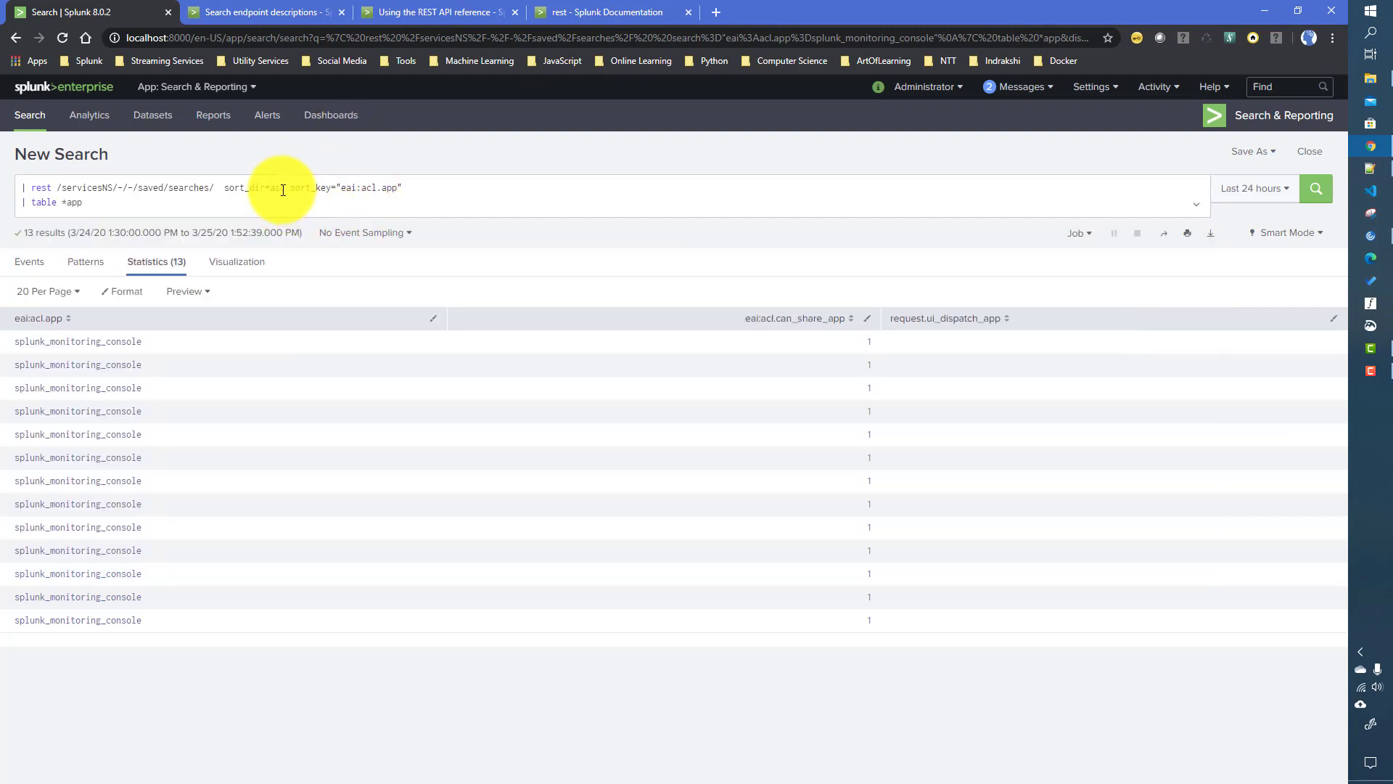
# Step: Review the auto, alpha, alpha_case and num collation options in the REST API reference and copy the sort_mode parameter name
pyautogui.click(462, 9)
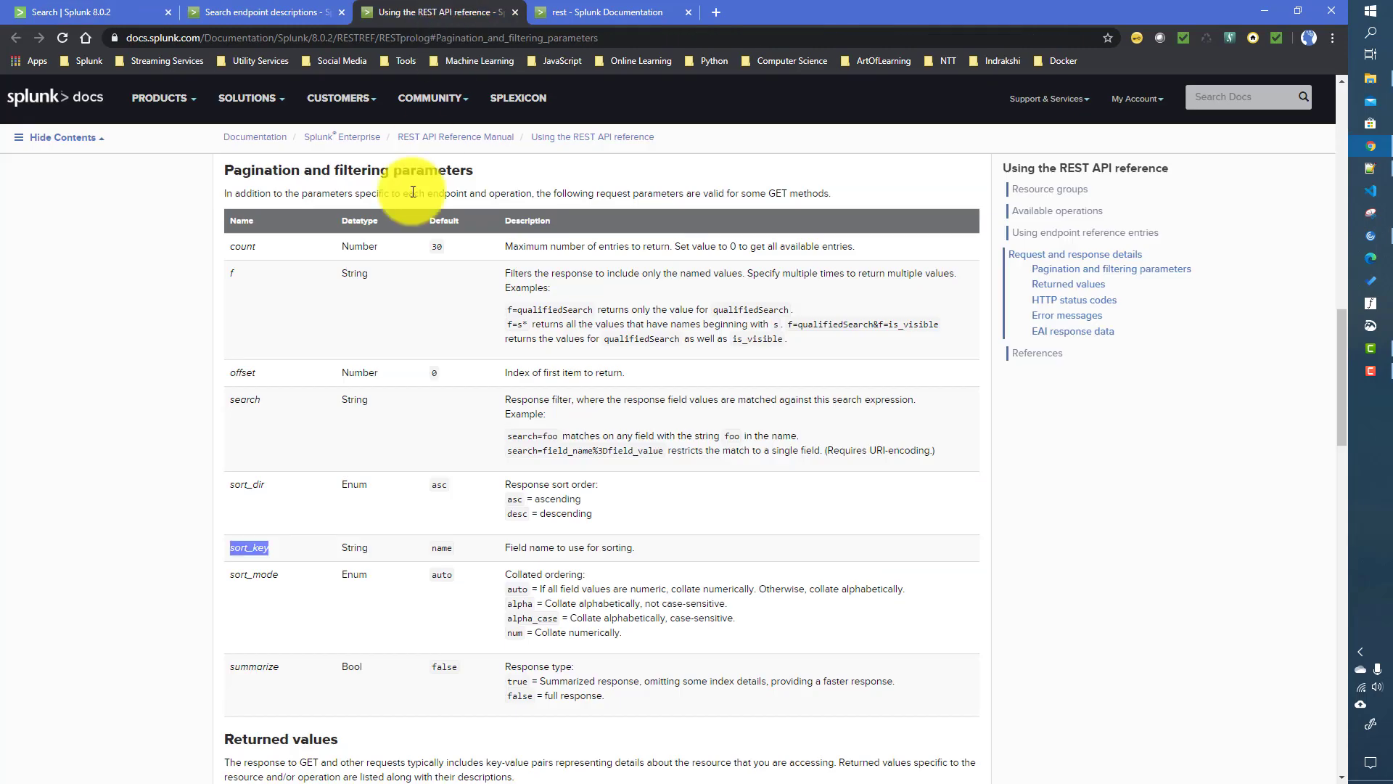
pyautogui.doubleClick(258, 572)
pyautogui.hotkey('ctrl', 'c')
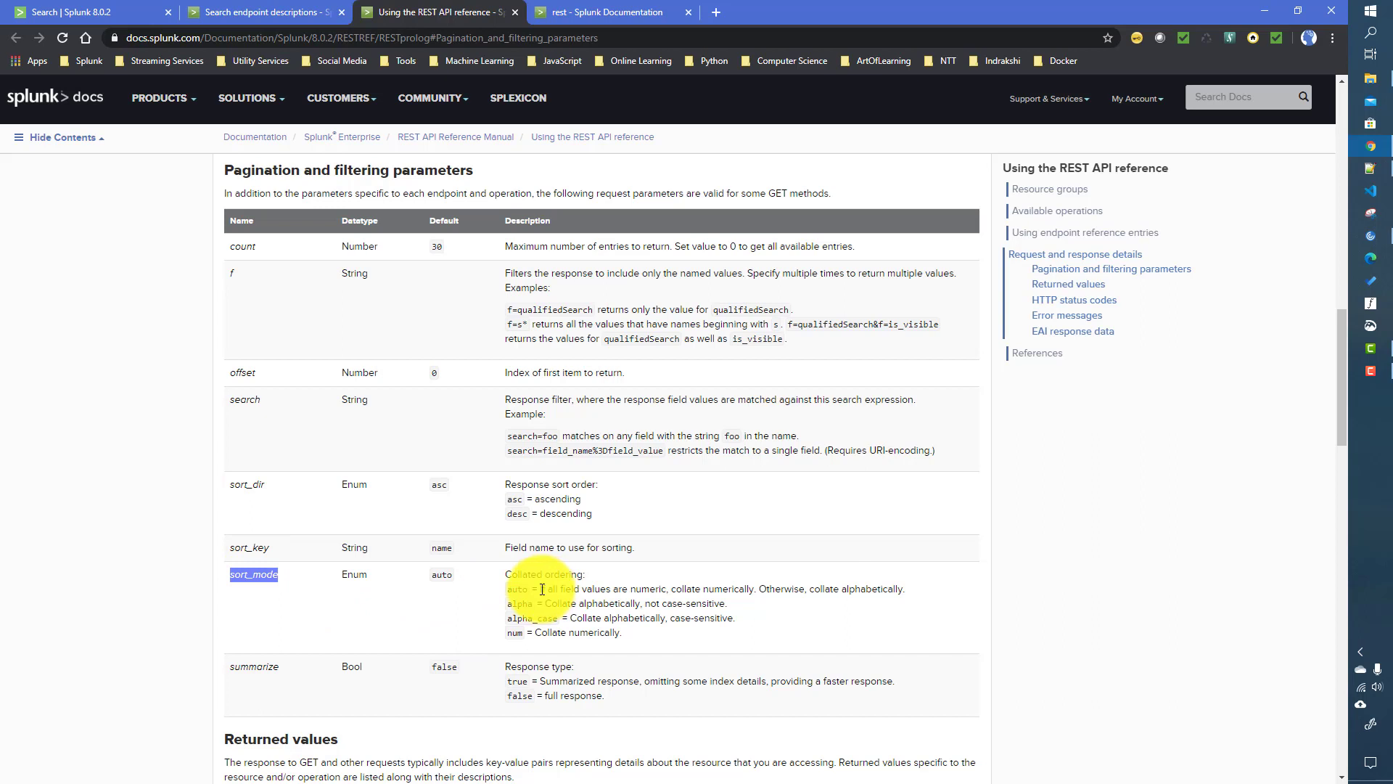
pyautogui.moveTo(538, 591); pyautogui.dragTo(742, 594)
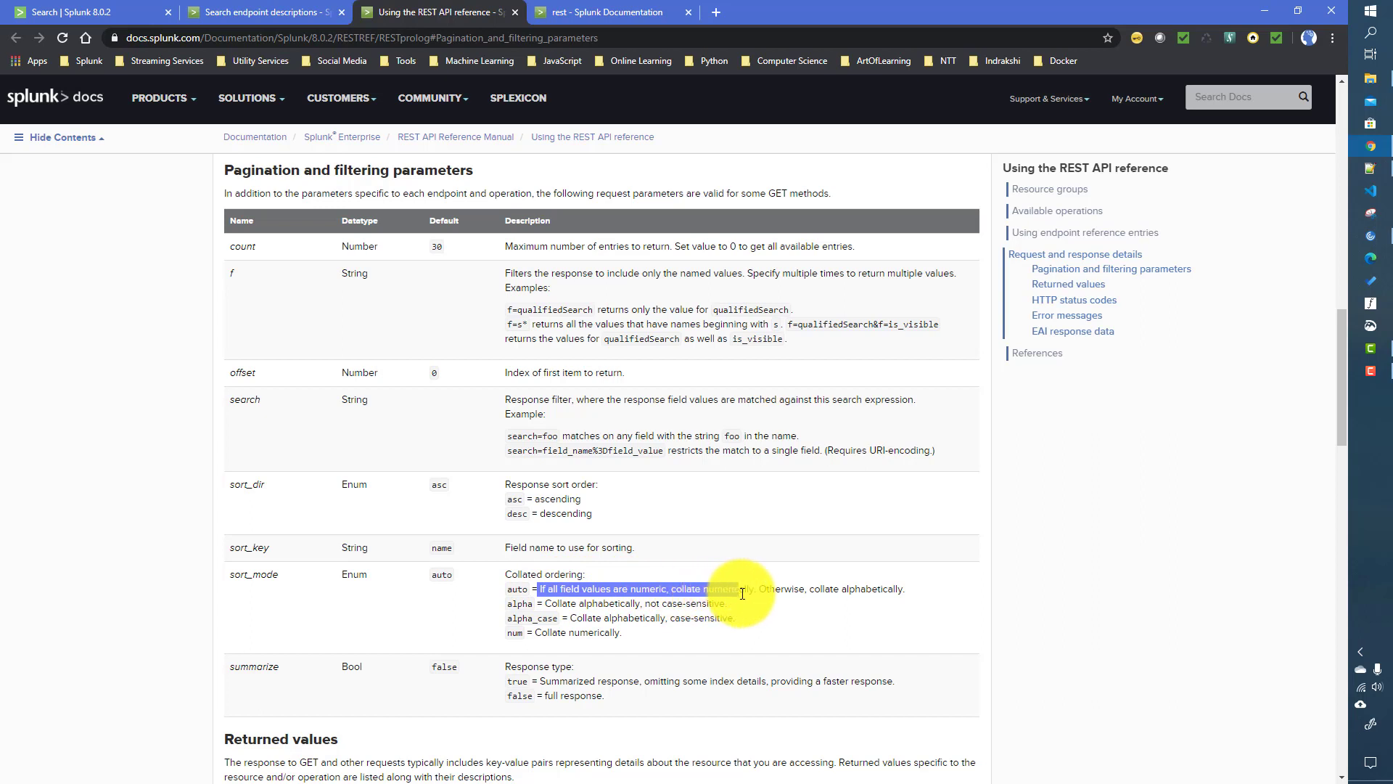
pyautogui.click(448, 573)
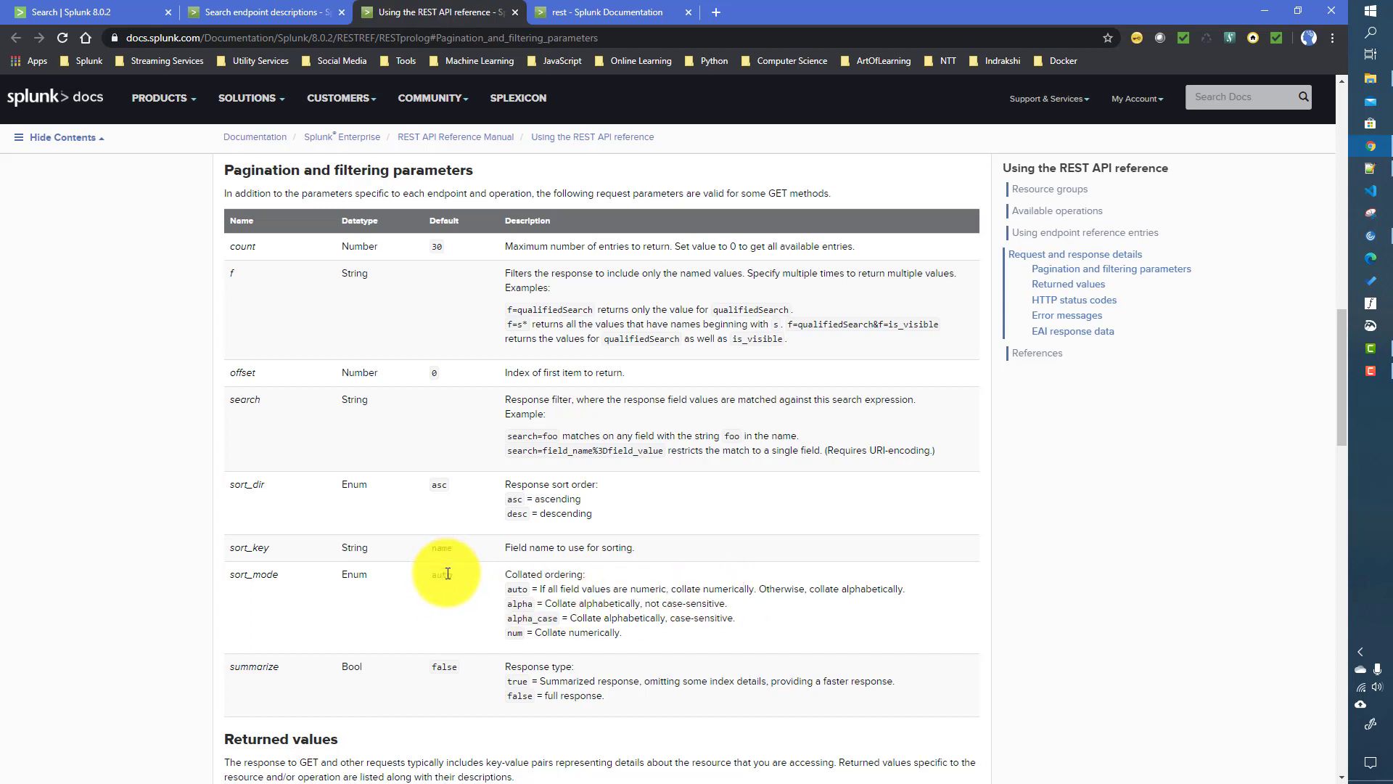
pyautogui.doubleClick(513, 603)
pyautogui.doubleClick(532, 618)
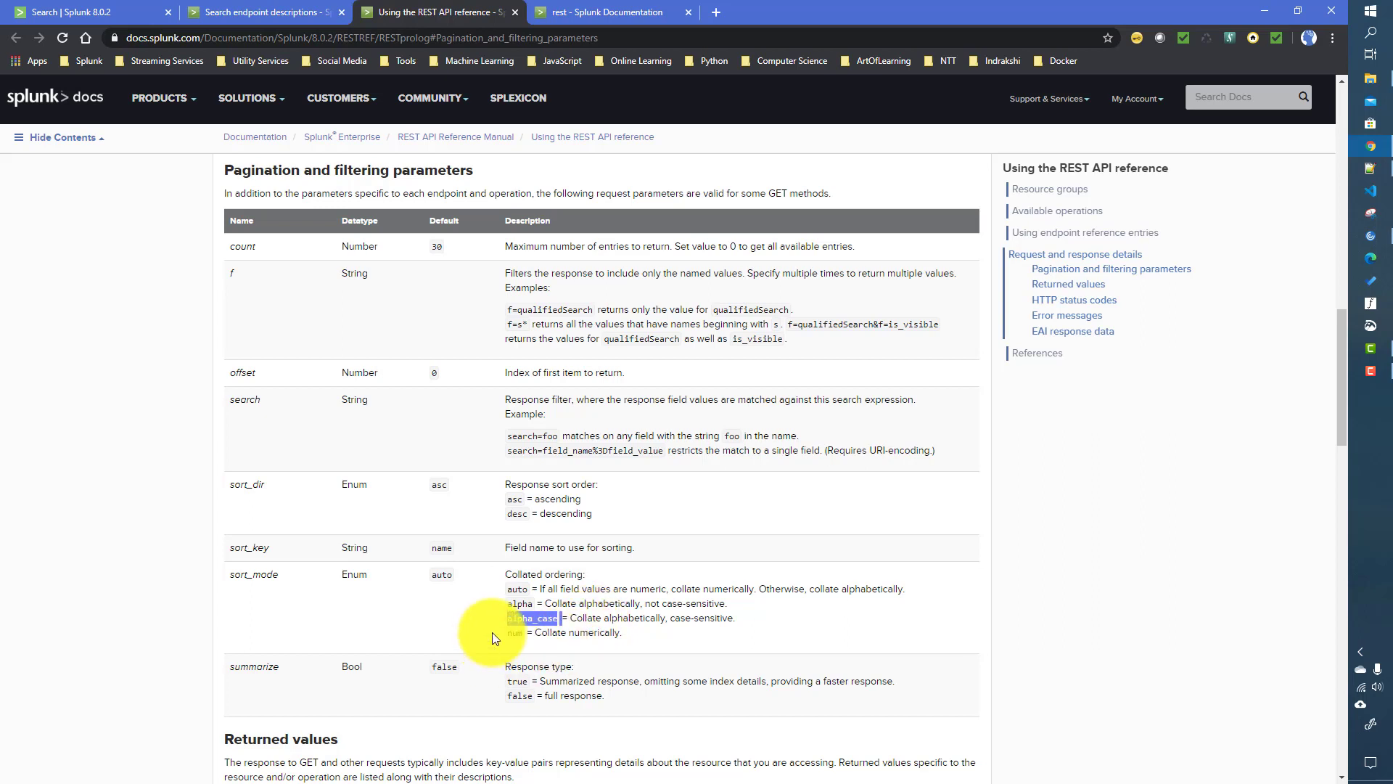
pyautogui.doubleClick(516, 632)
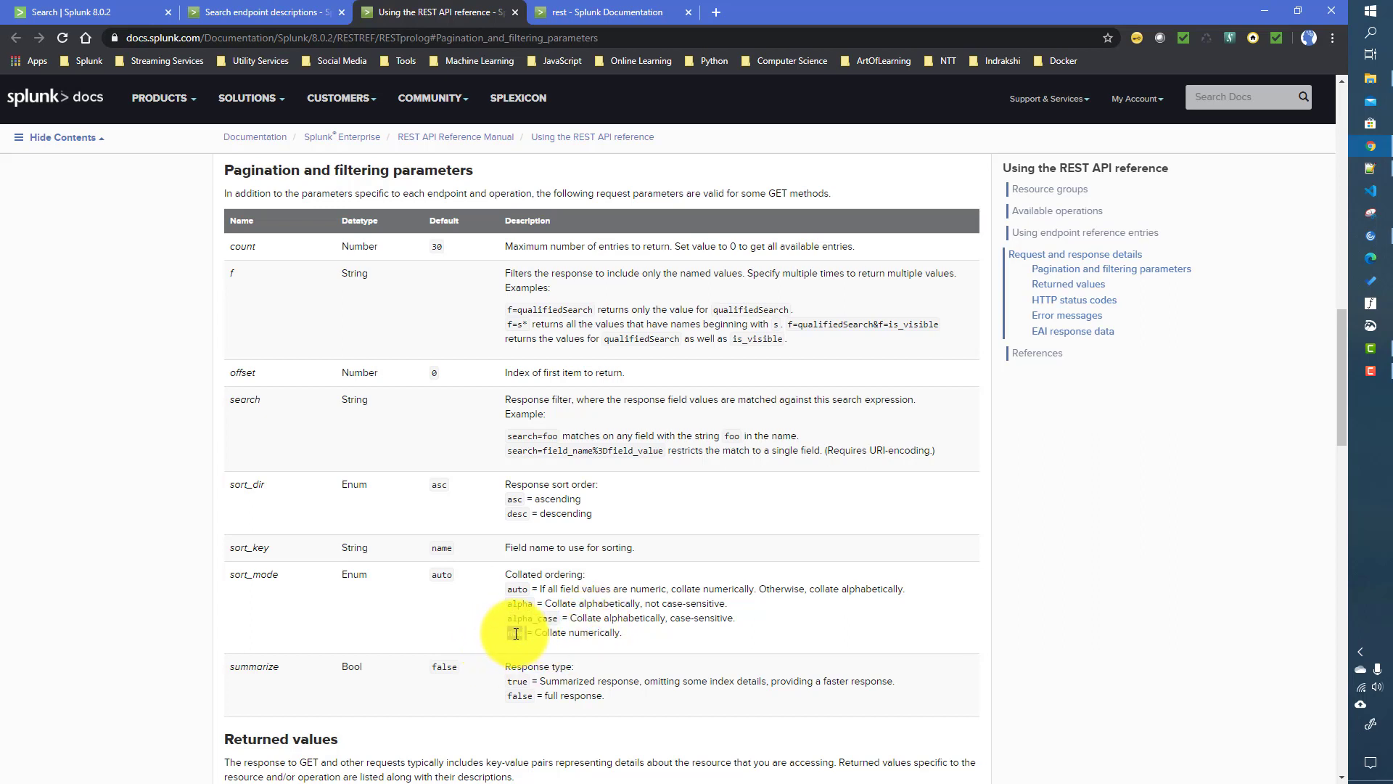
pyautogui.click(256, 585)
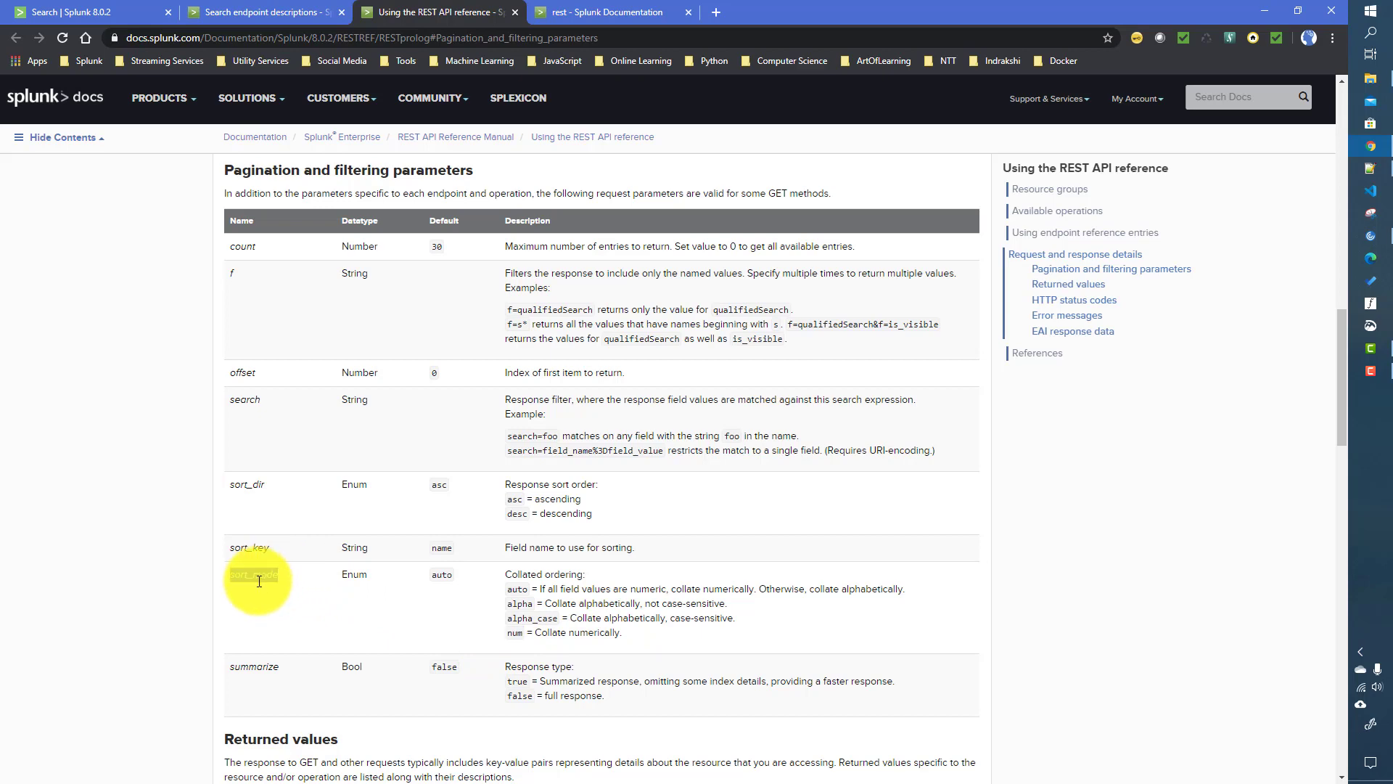
# Step: Append sort_mode=auto to the rest command after the sort_key argument
pyautogui.click(93, 13)
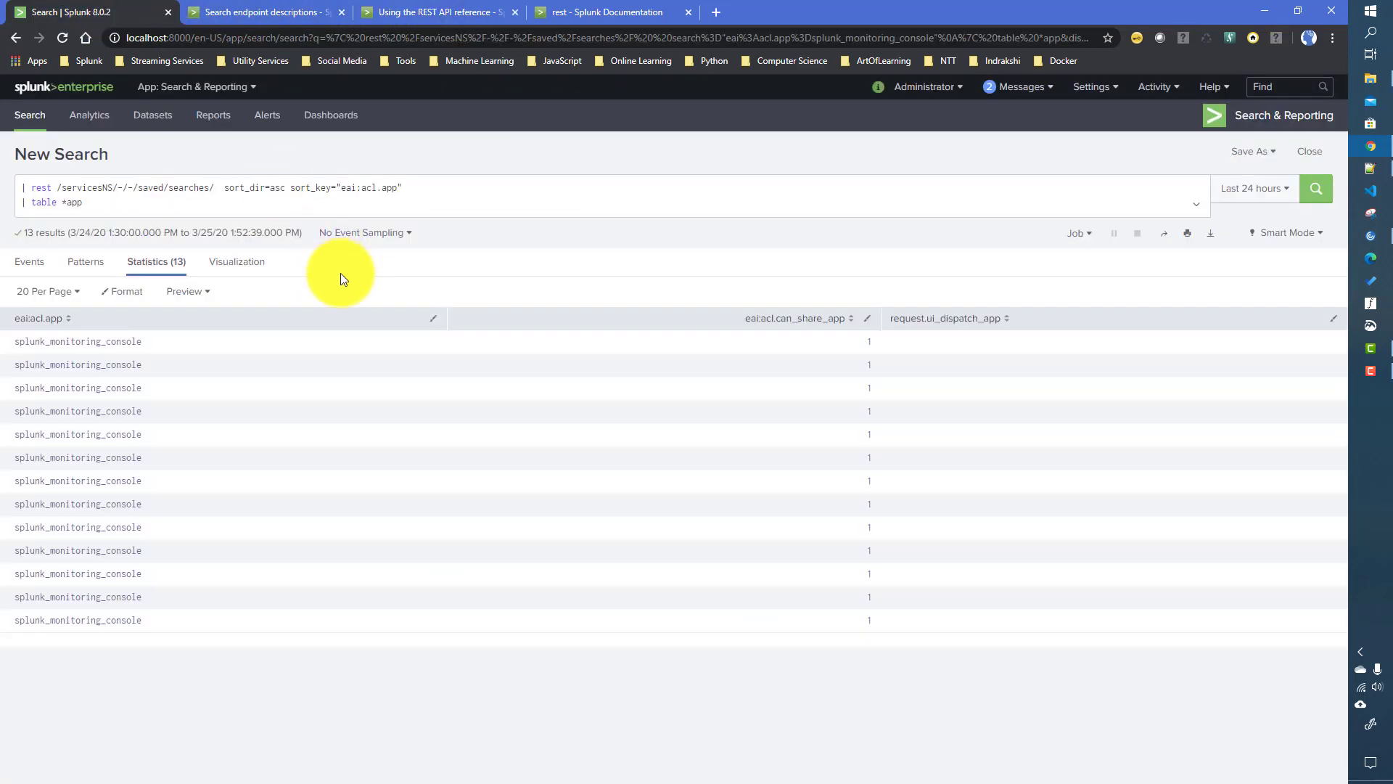
pyautogui.click(421, 185)
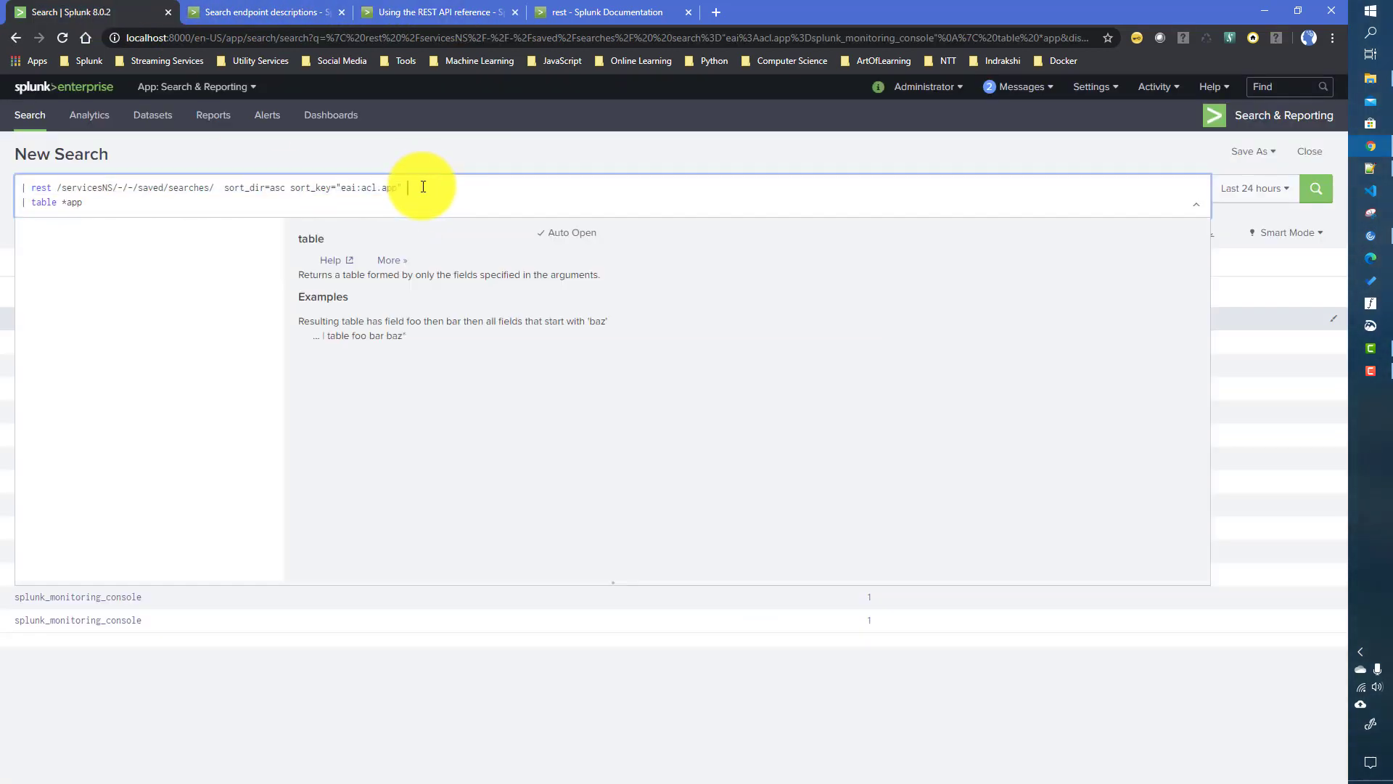
pyautogui.hotkey('ctrl', 'v')
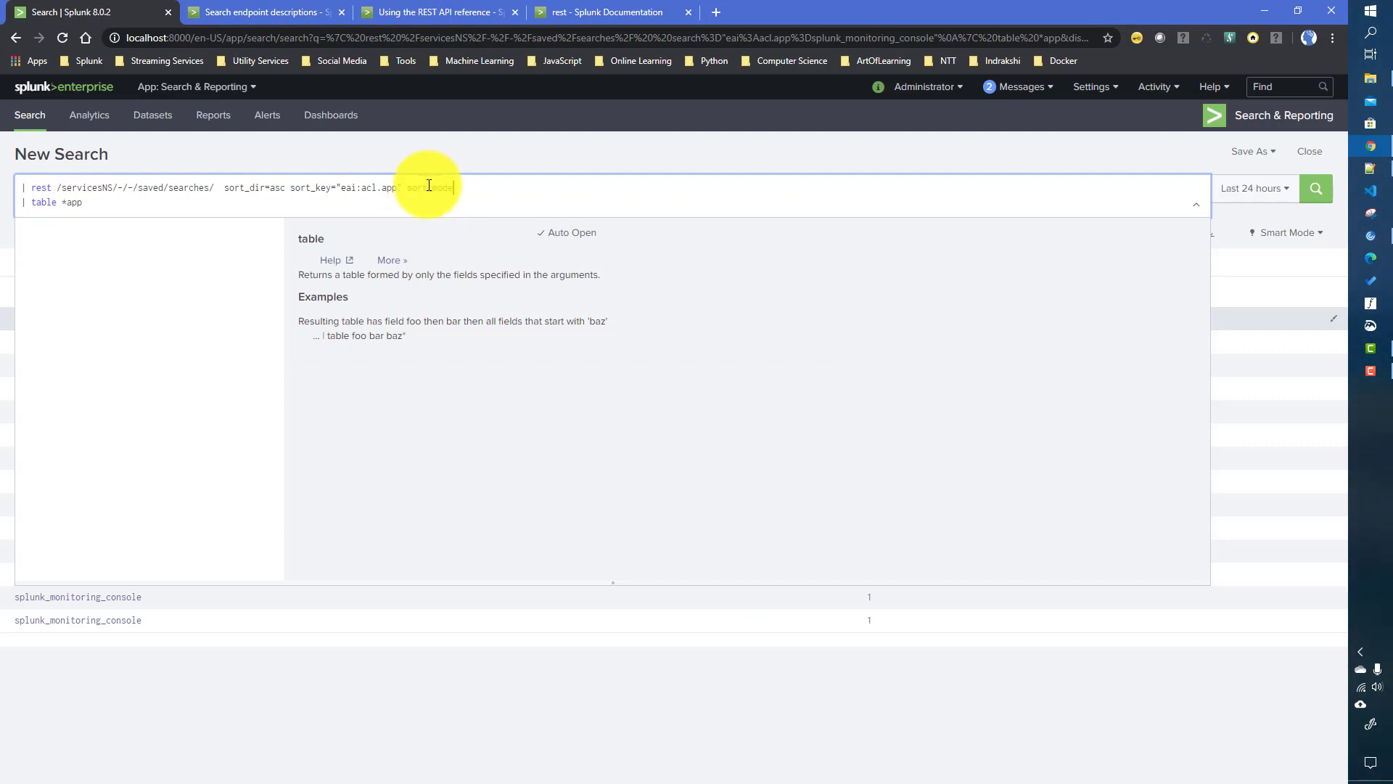
pyautogui.write('=auto')
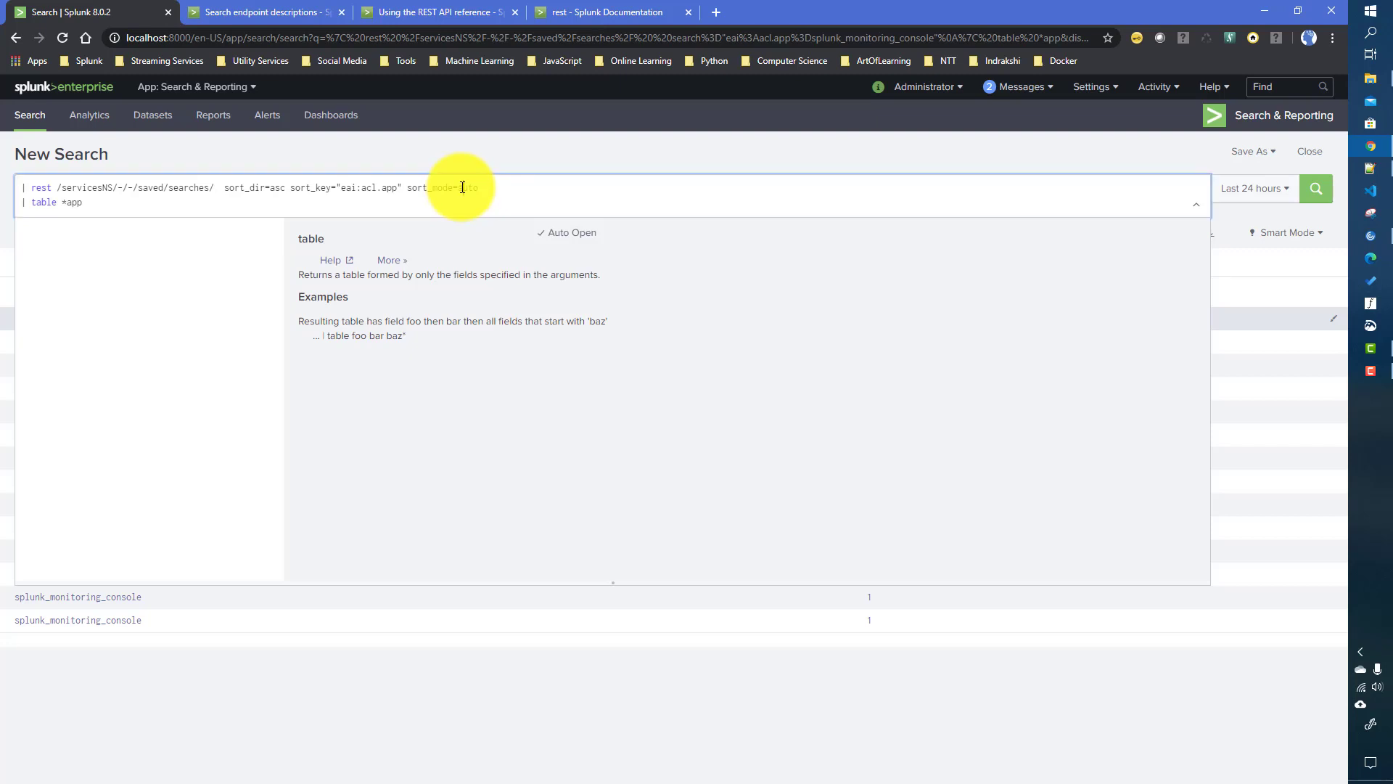
pyautogui.doubleClick(461, 188)
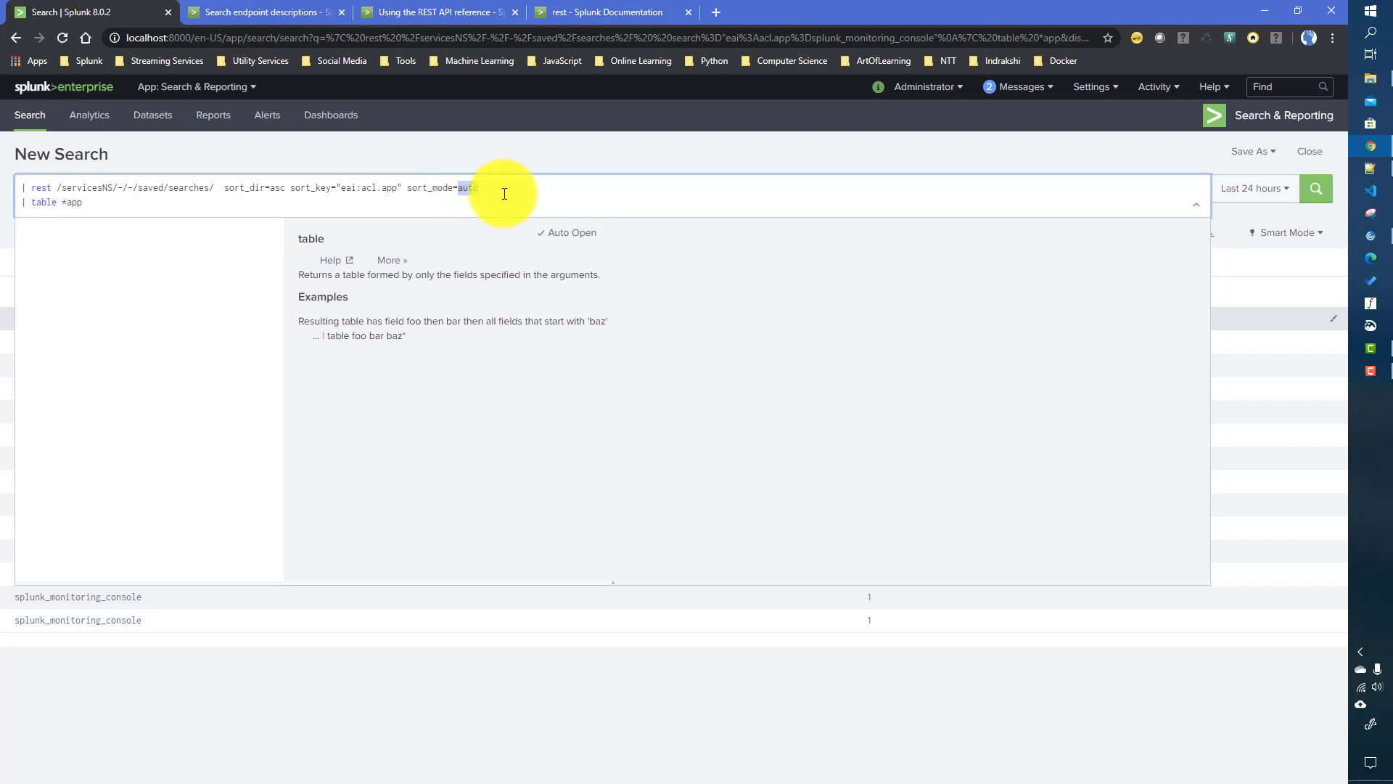
pyautogui.click(131, 205)
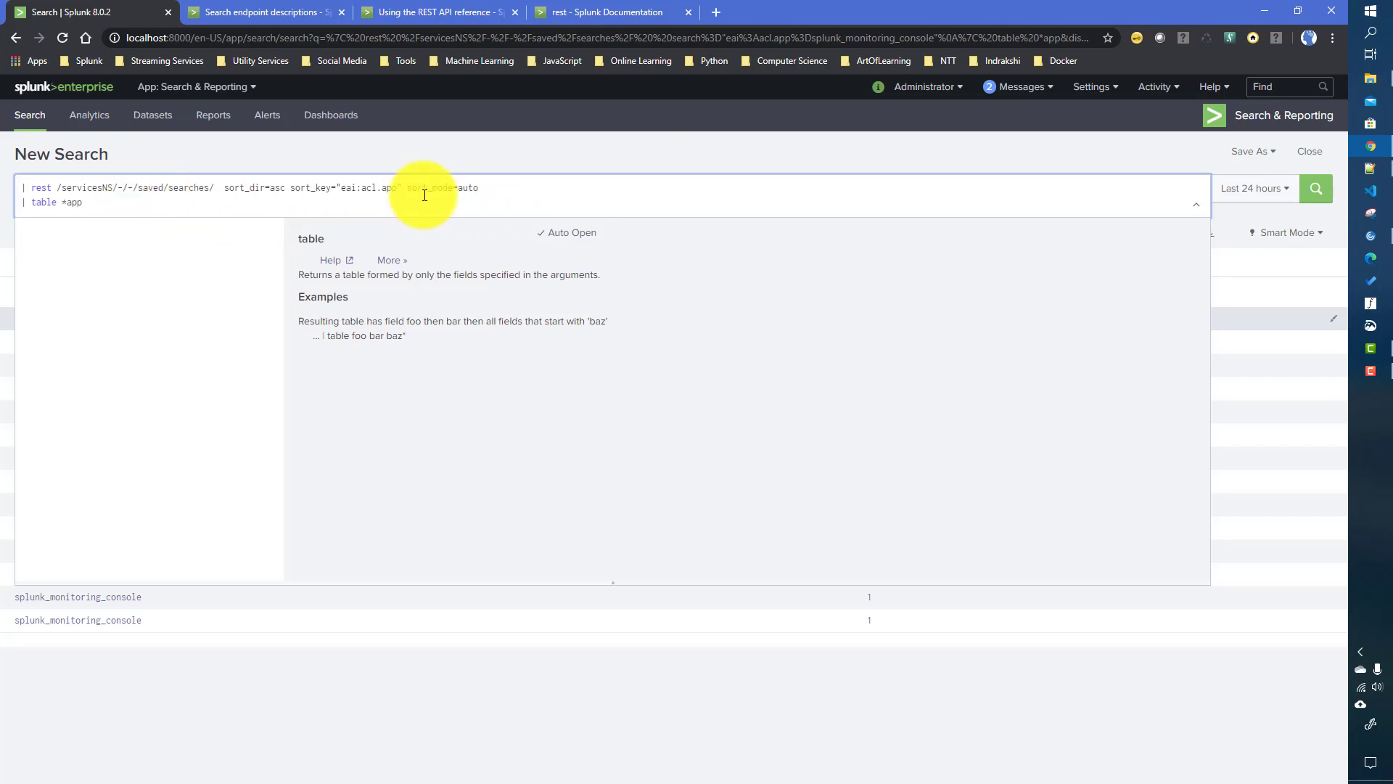
# Step: Run the sorted saved/searches query and view page 2 of its results
pyautogui.press('Return')
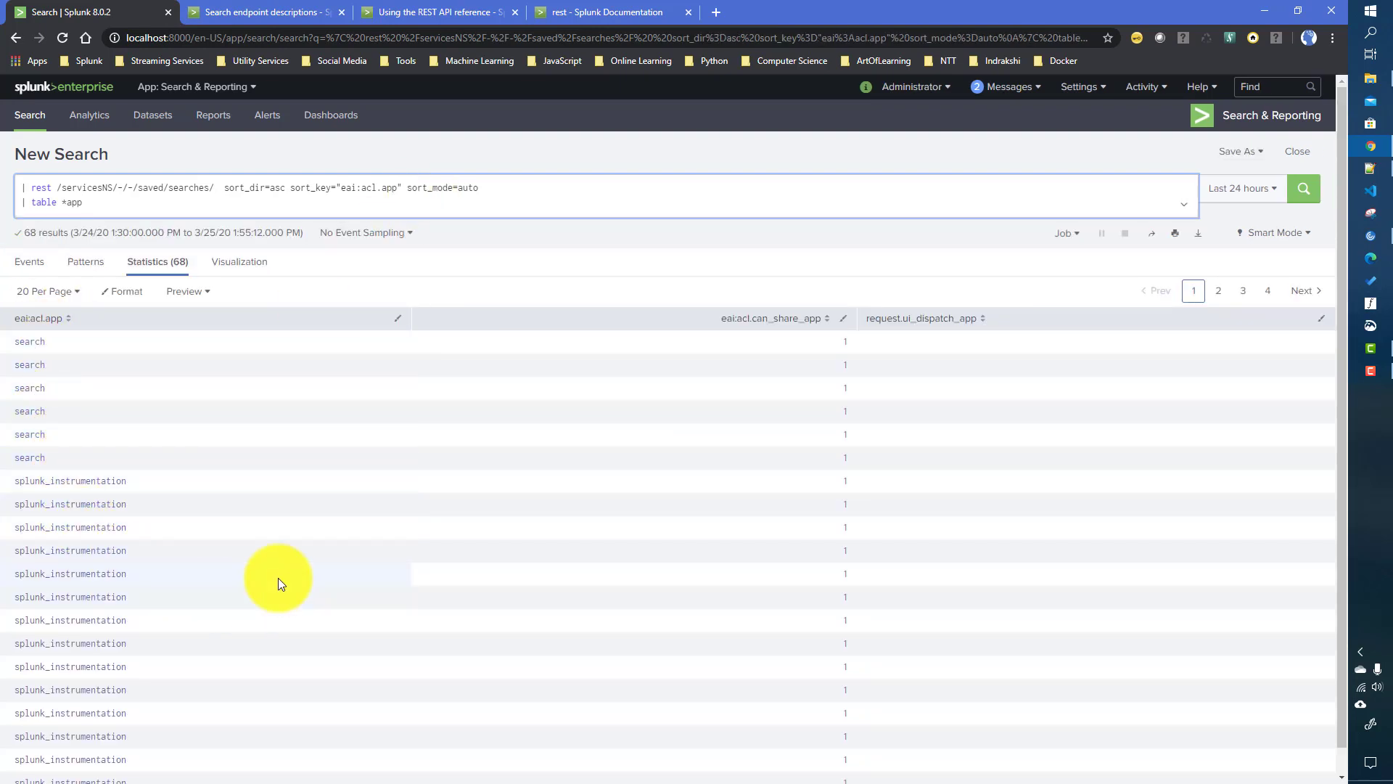
pyautogui.scroll(-1, 279, 580)
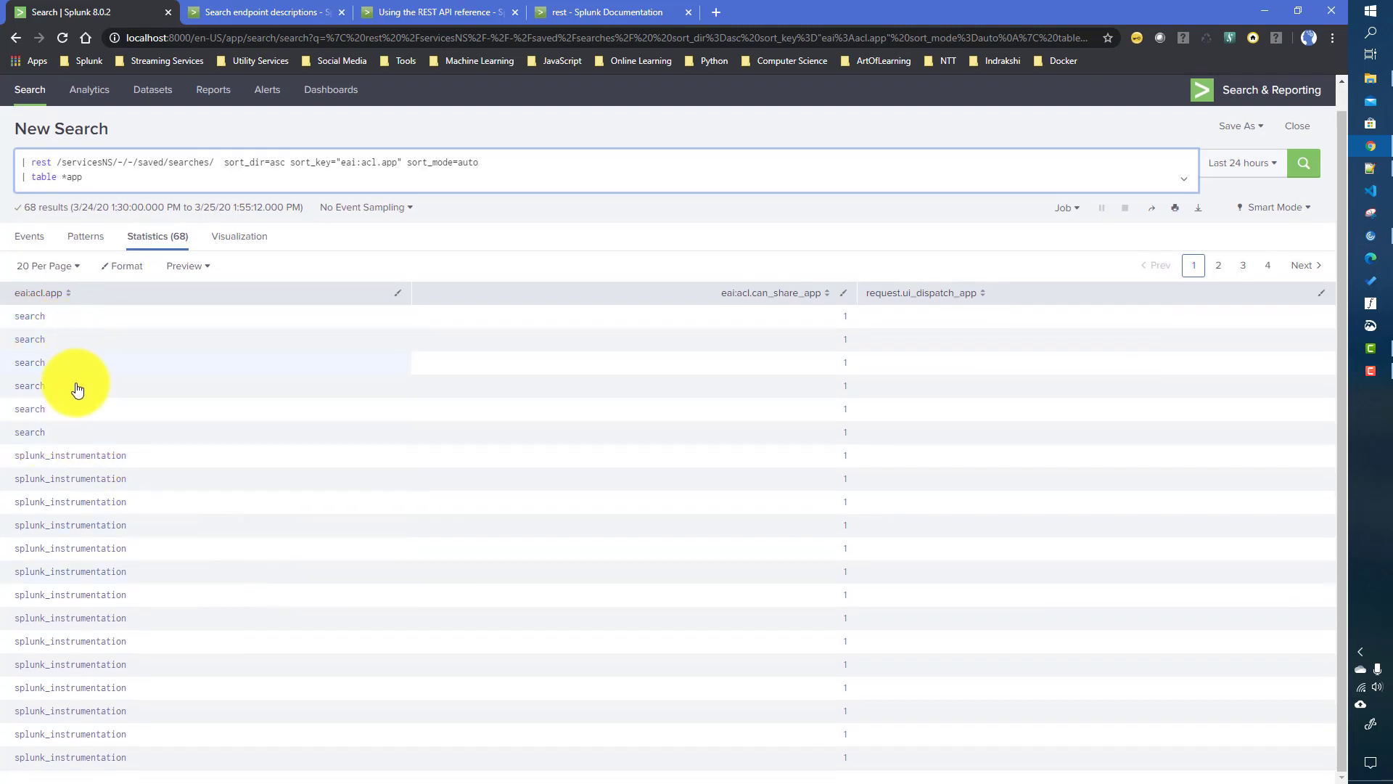
pyautogui.click(1218, 265)
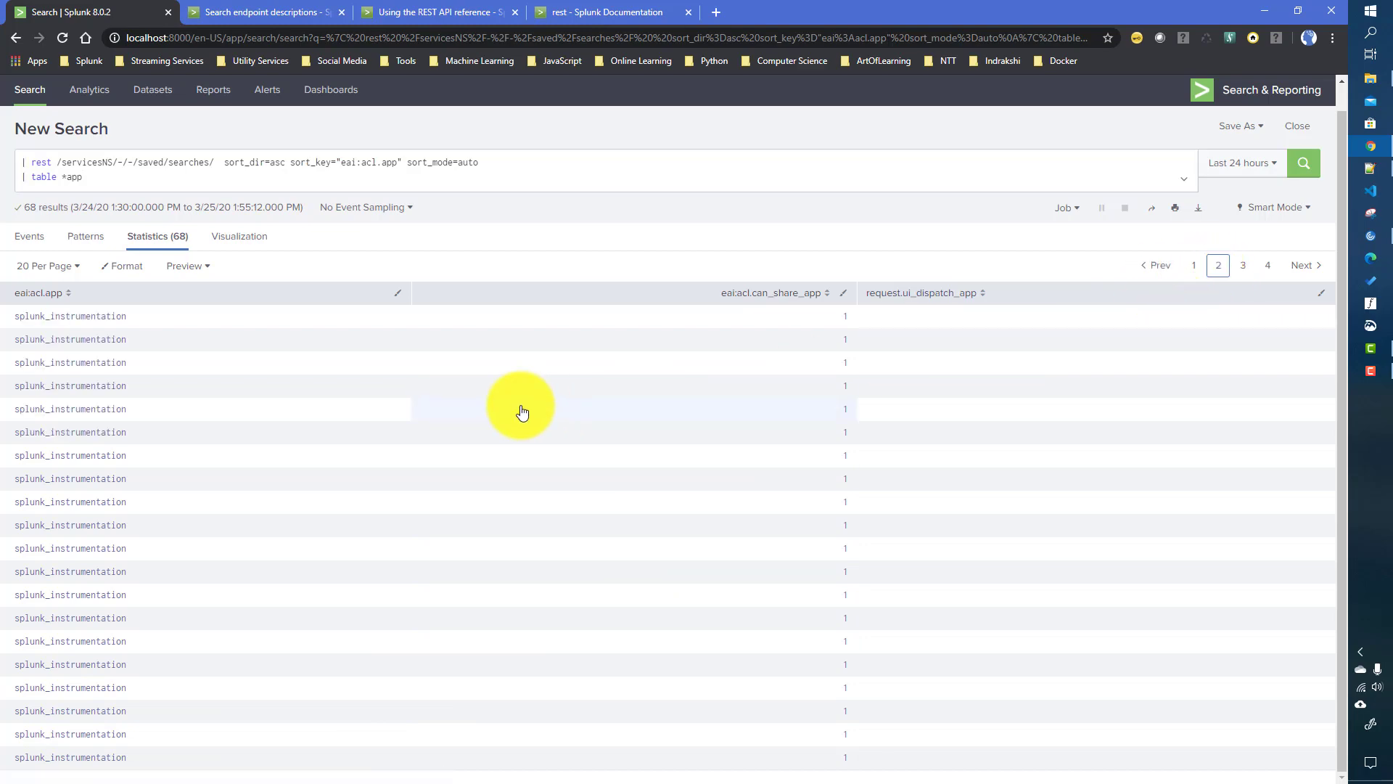
# Step: Review the REST API reference from the pagination parameters back to its introduction and select the page's URL
pyautogui.click(425, 10)
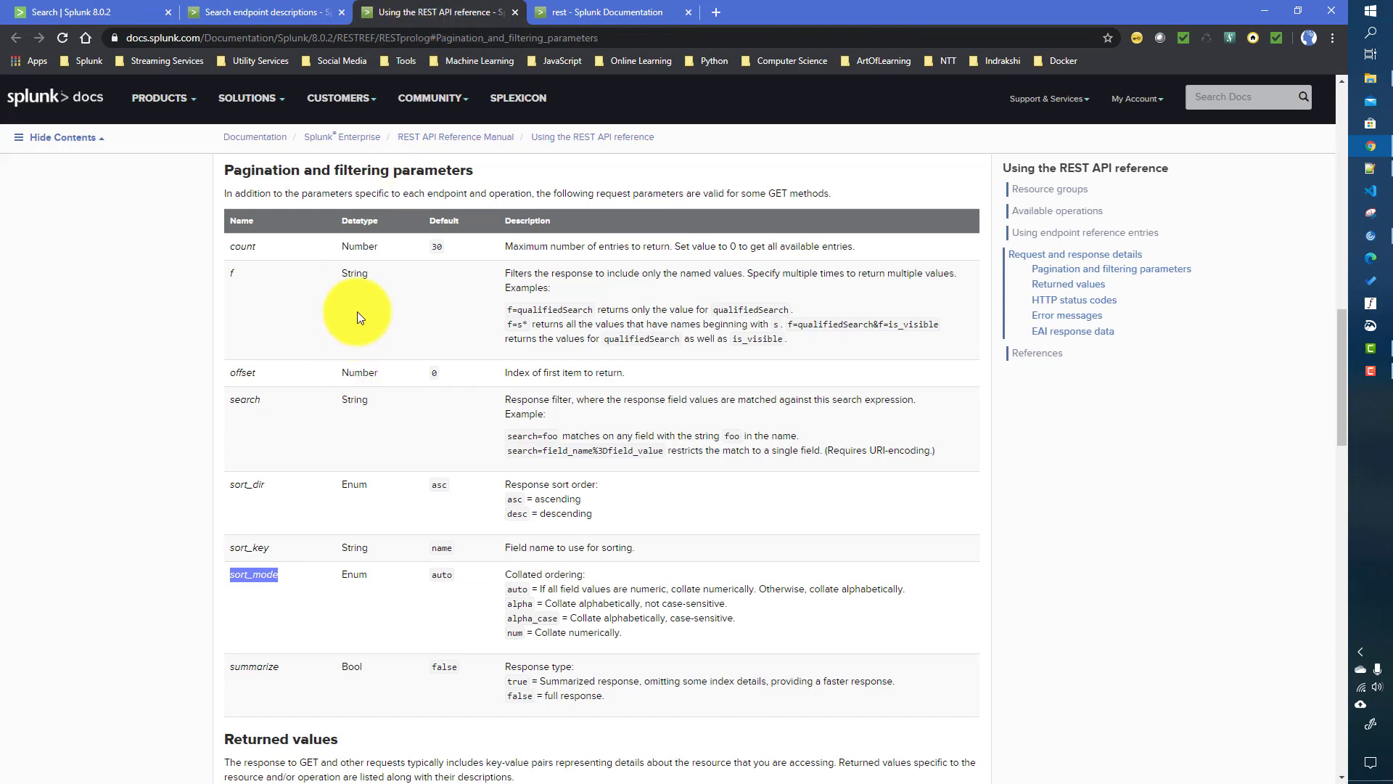
pyautogui.click(93, 15)
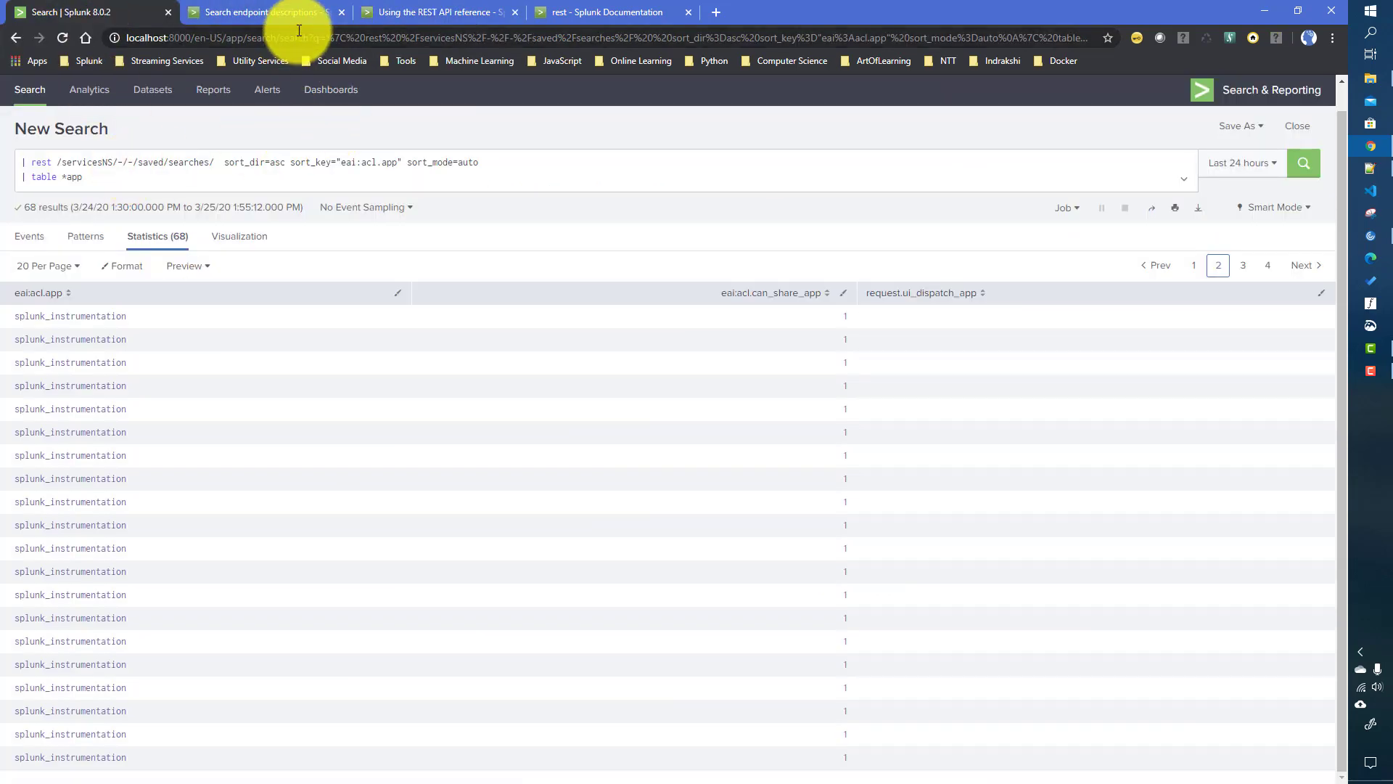
pyautogui.click(415, 3)
pyautogui.scroll(6, 351, 479)
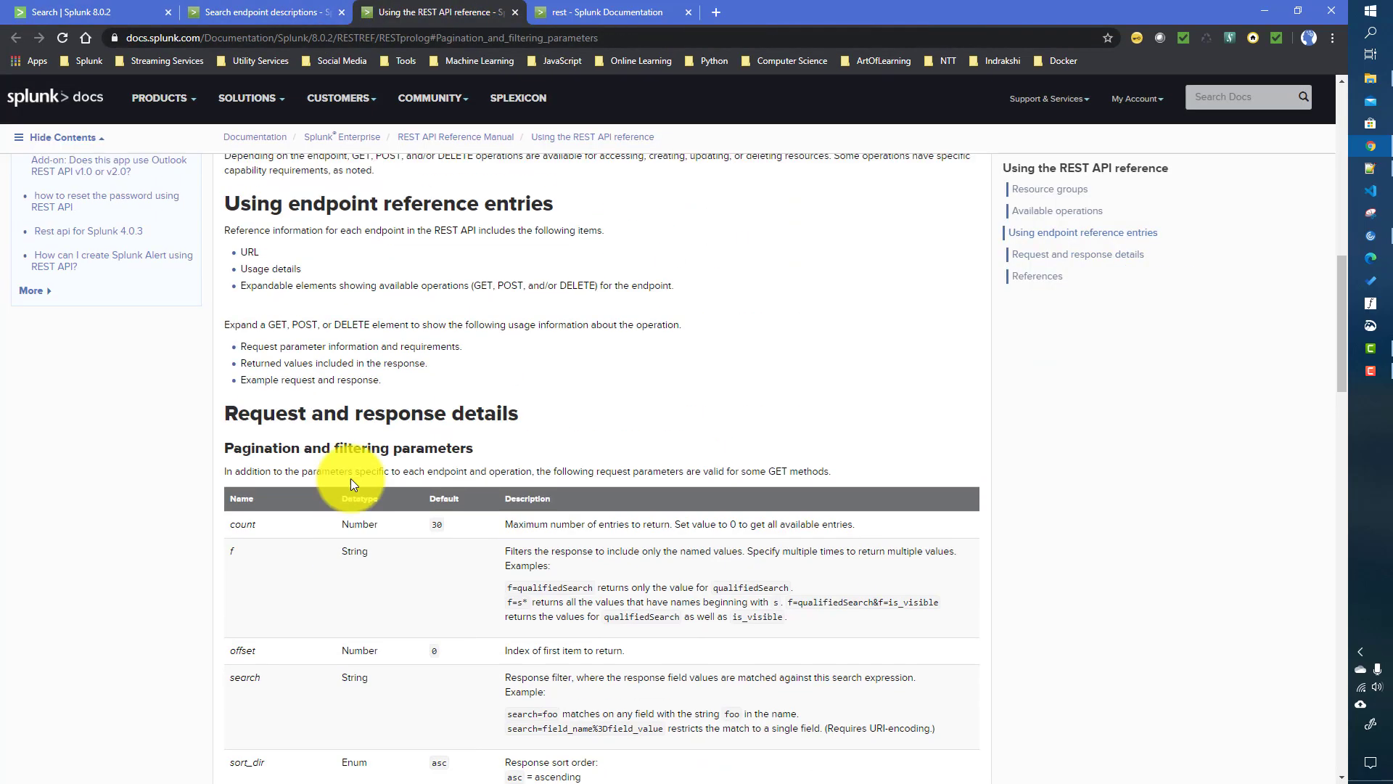
pyautogui.scroll(6, 351, 477)
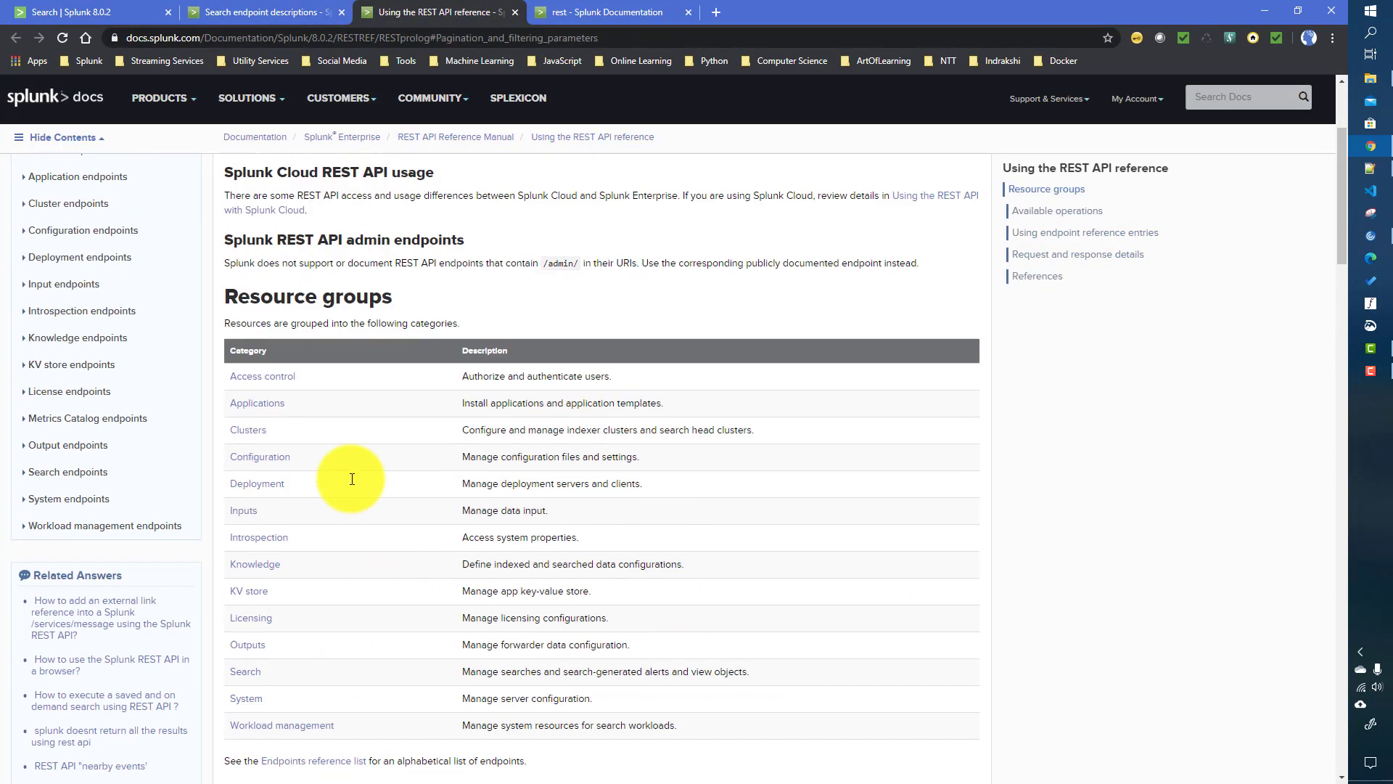
pyautogui.scroll(3, 341, 427)
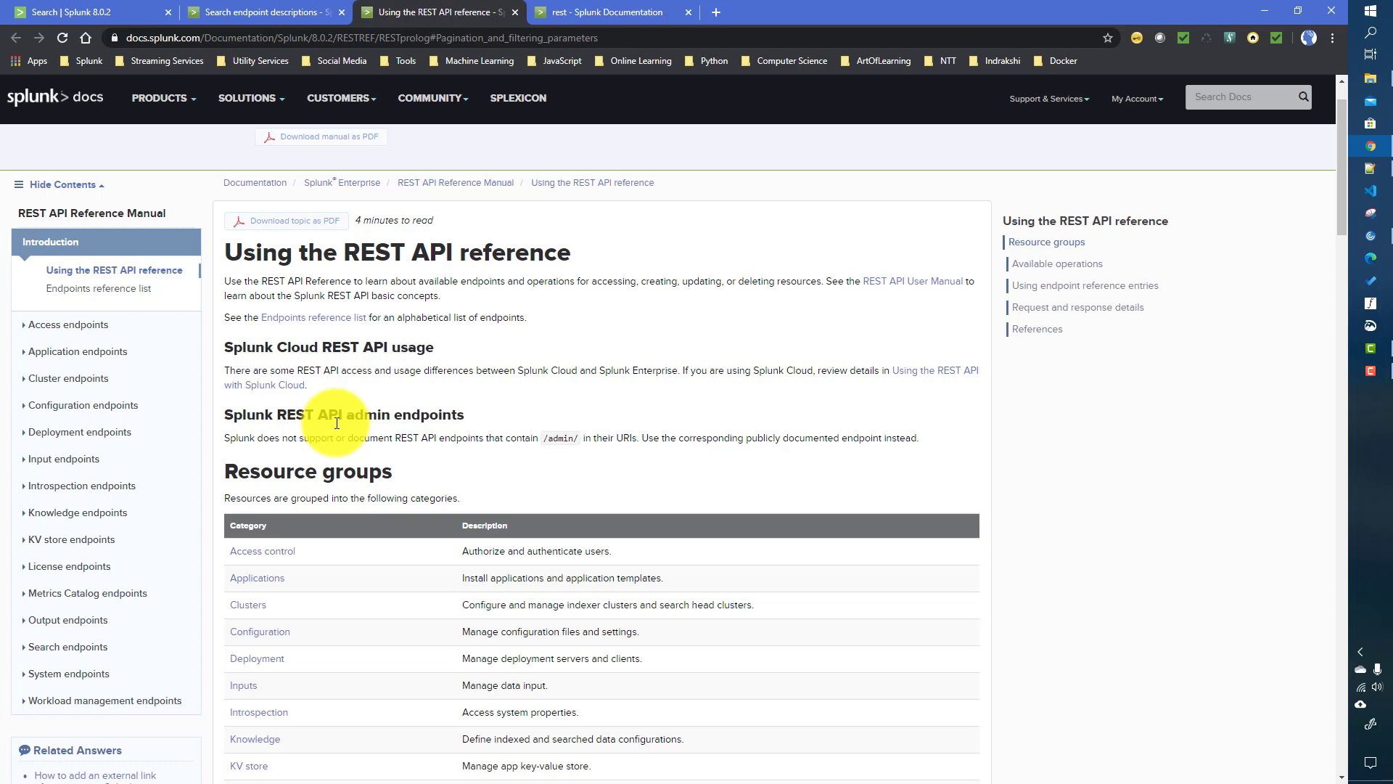
pyautogui.click(608, 37)
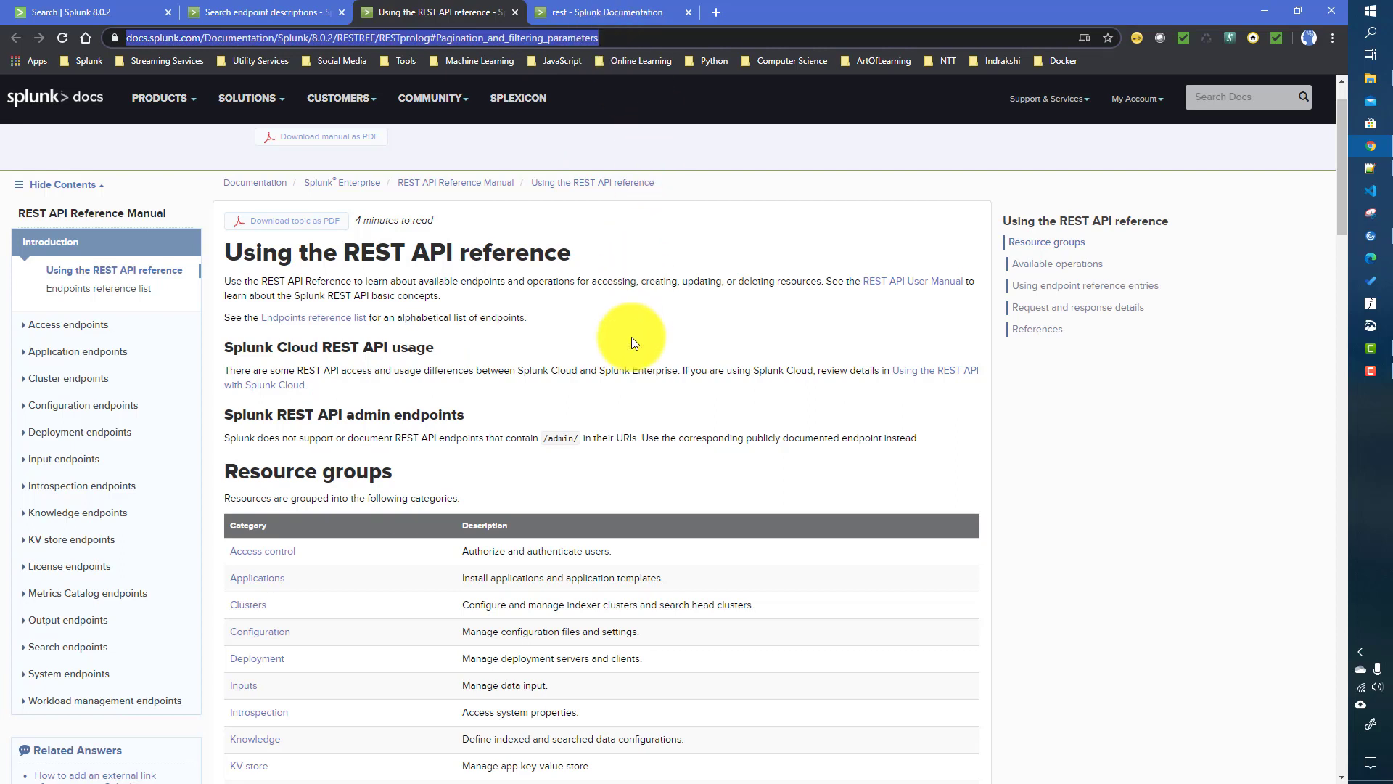